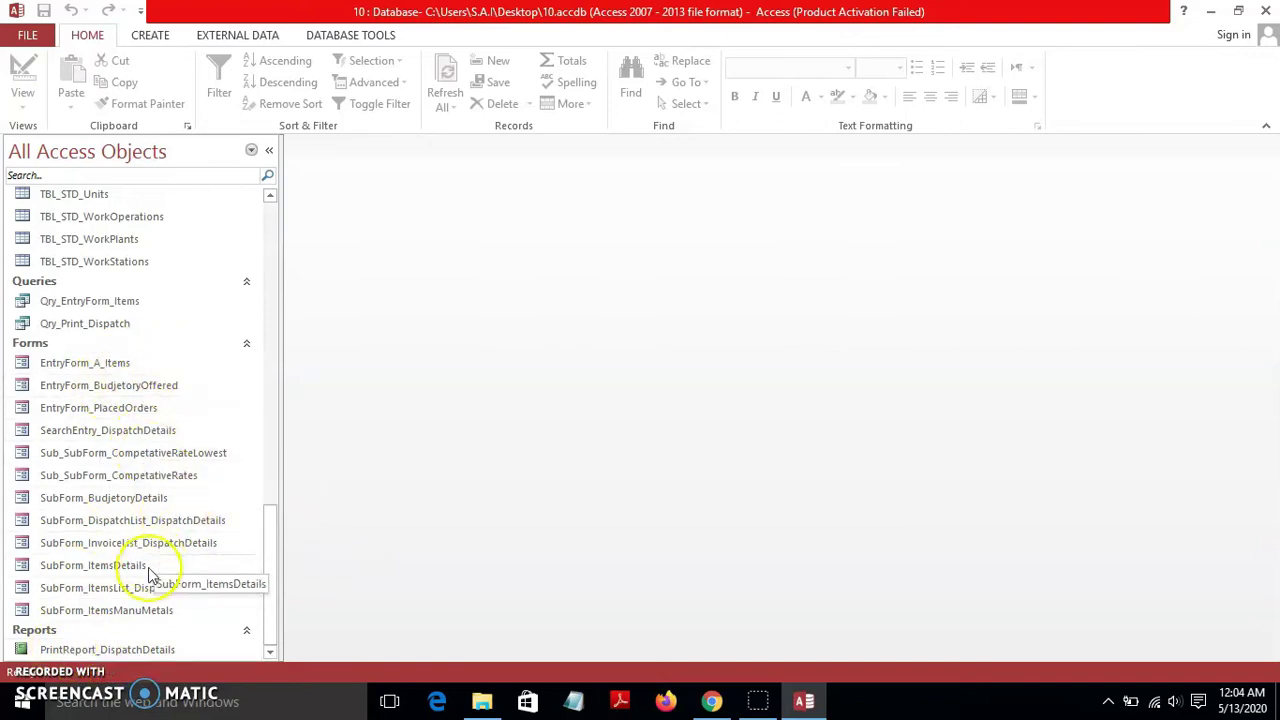
pyautogui.click(125, 368)
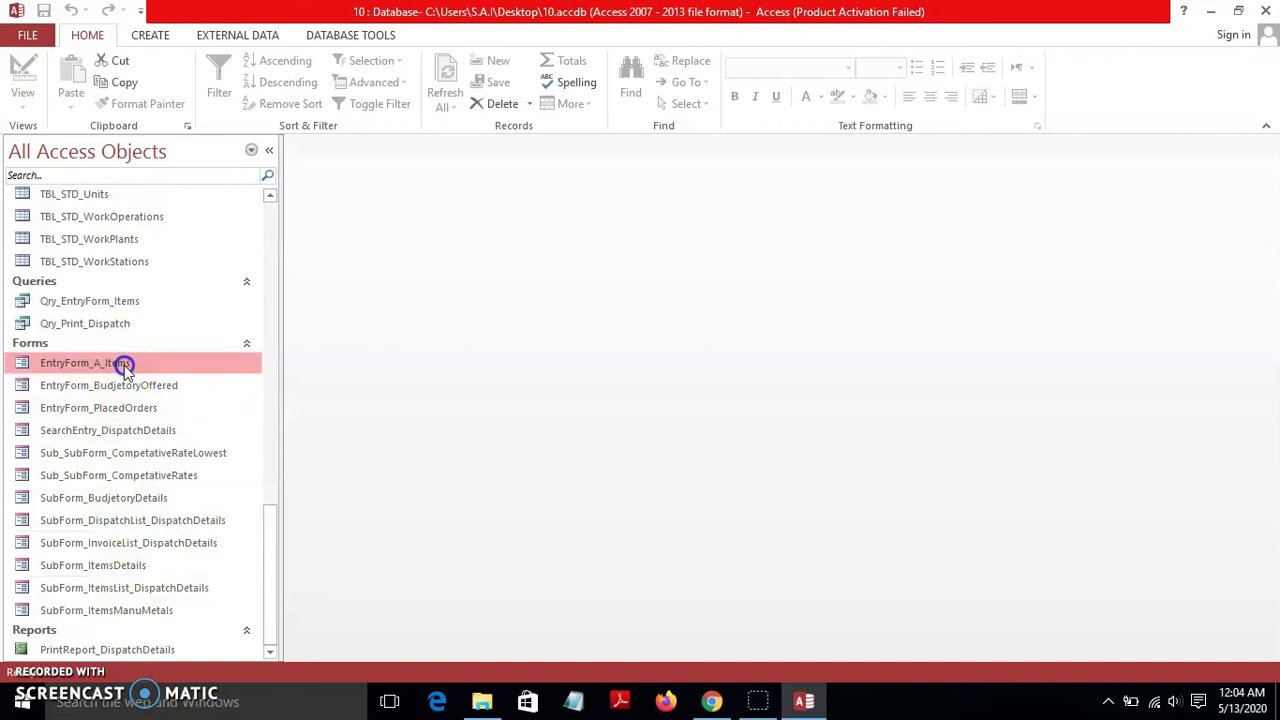
pyautogui.doubleClick(124, 363)
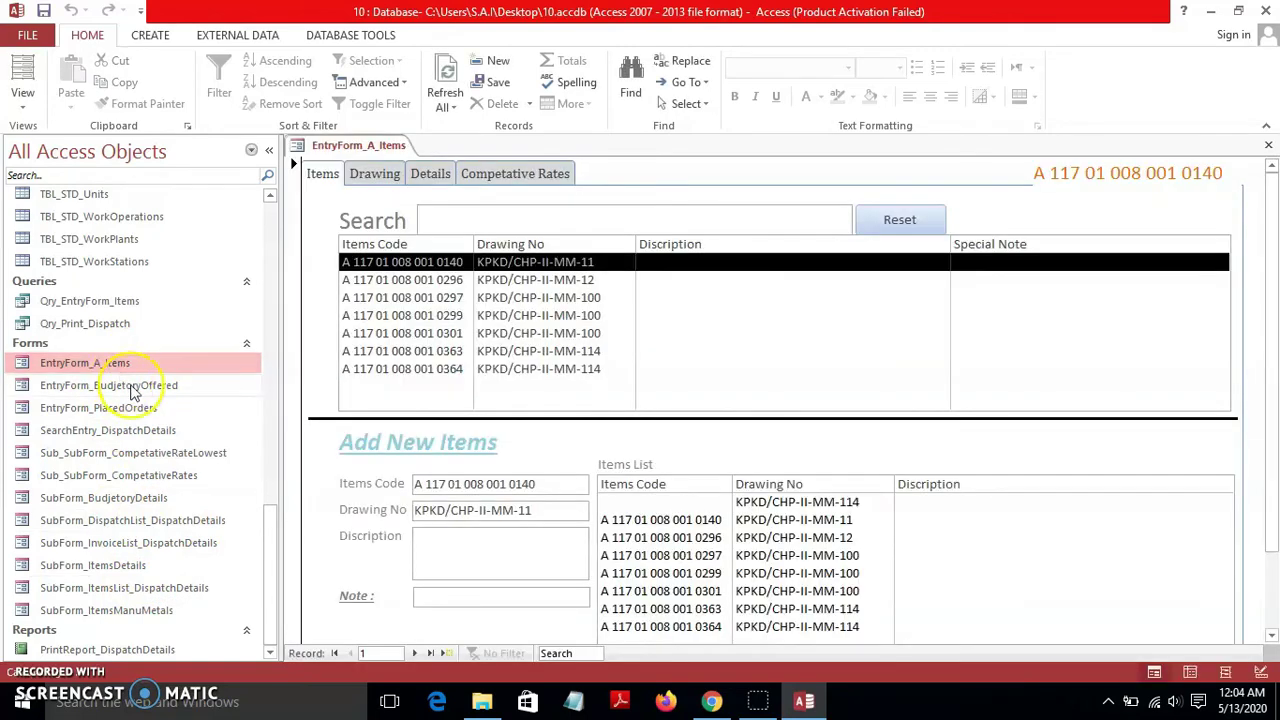
pyautogui.click(1267, 145)
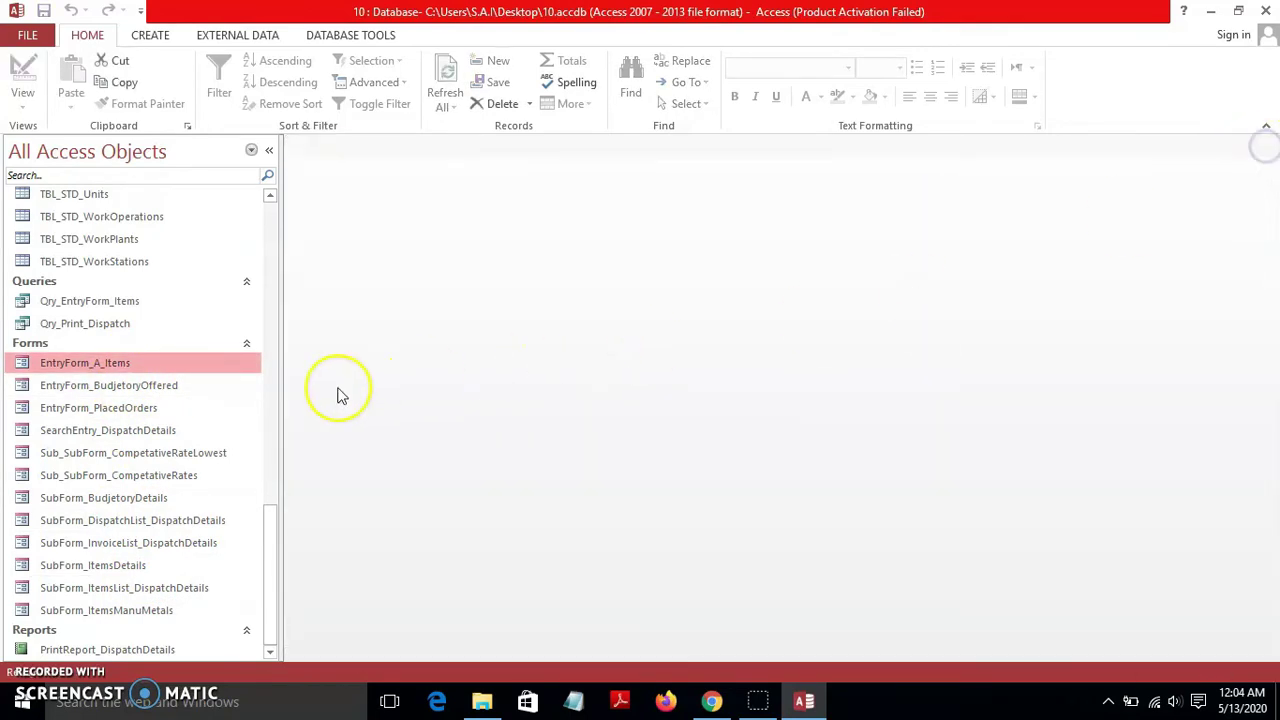
pyautogui.doubleClick(253, 364)
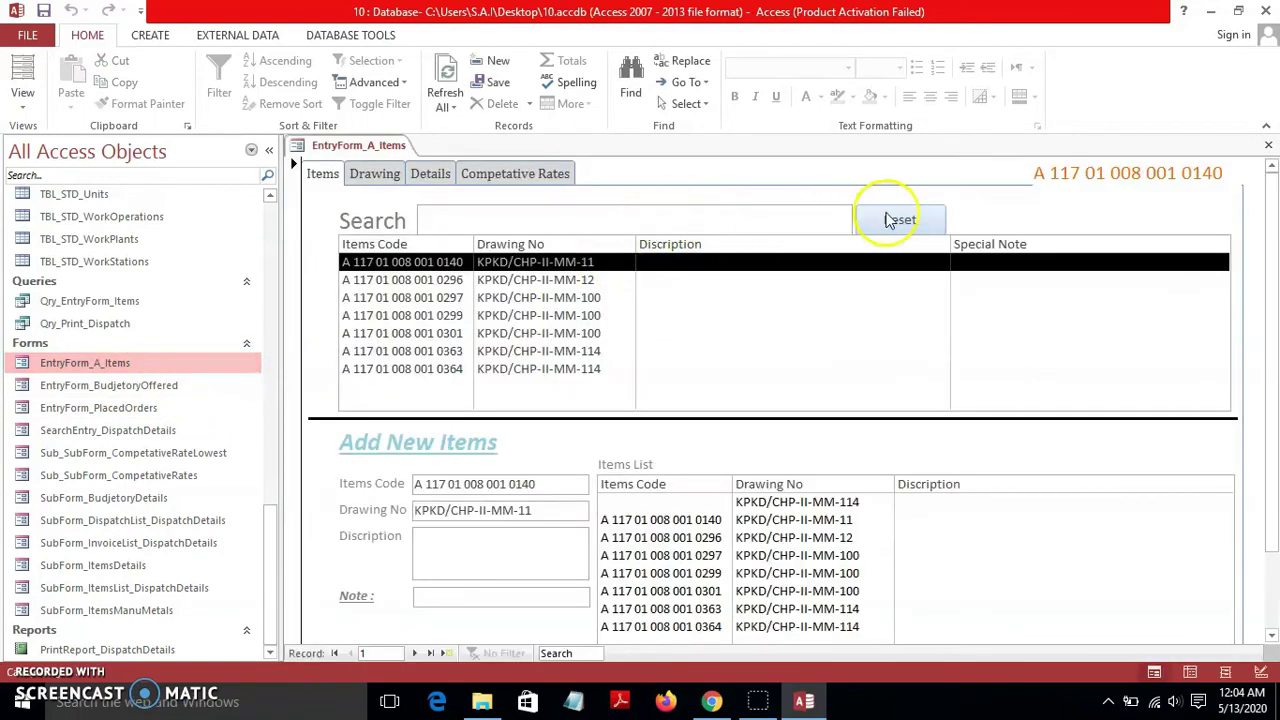
pyautogui.click(1268, 145)
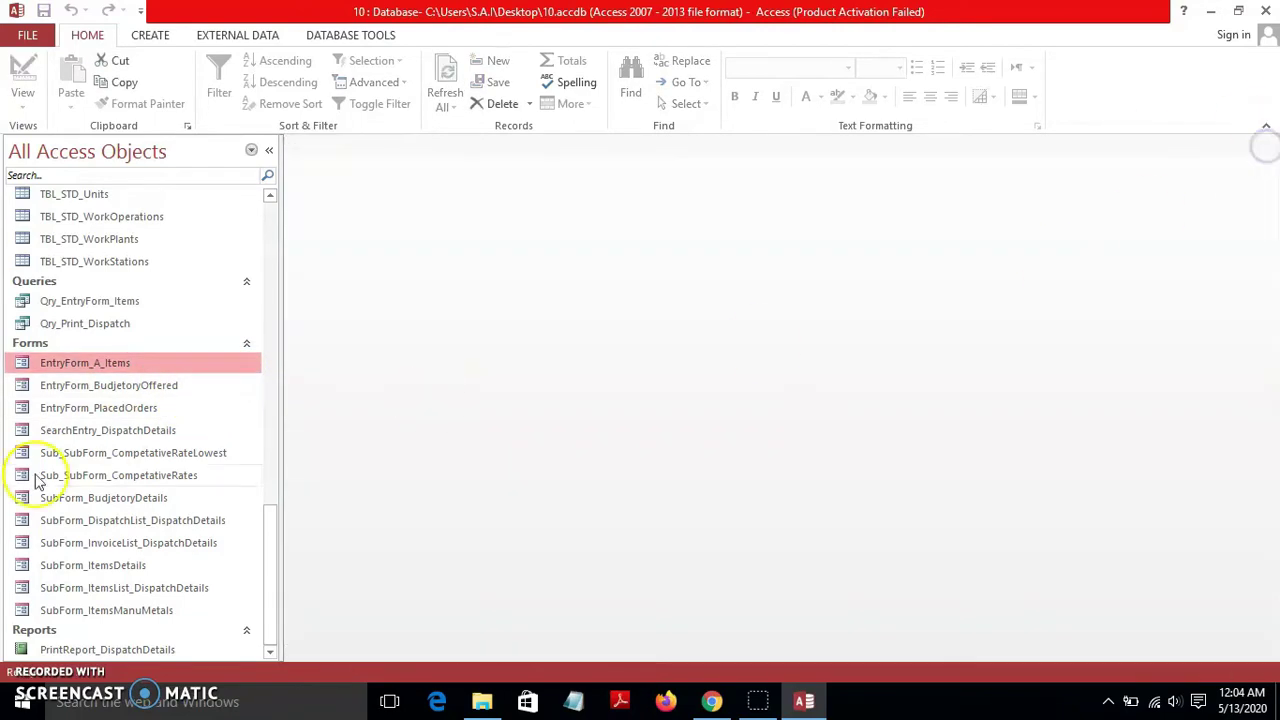
# Open the EntryForm_PlacedOrders form in Design View and delete its New, Print and Save buttons
pyautogui.click(110, 410)
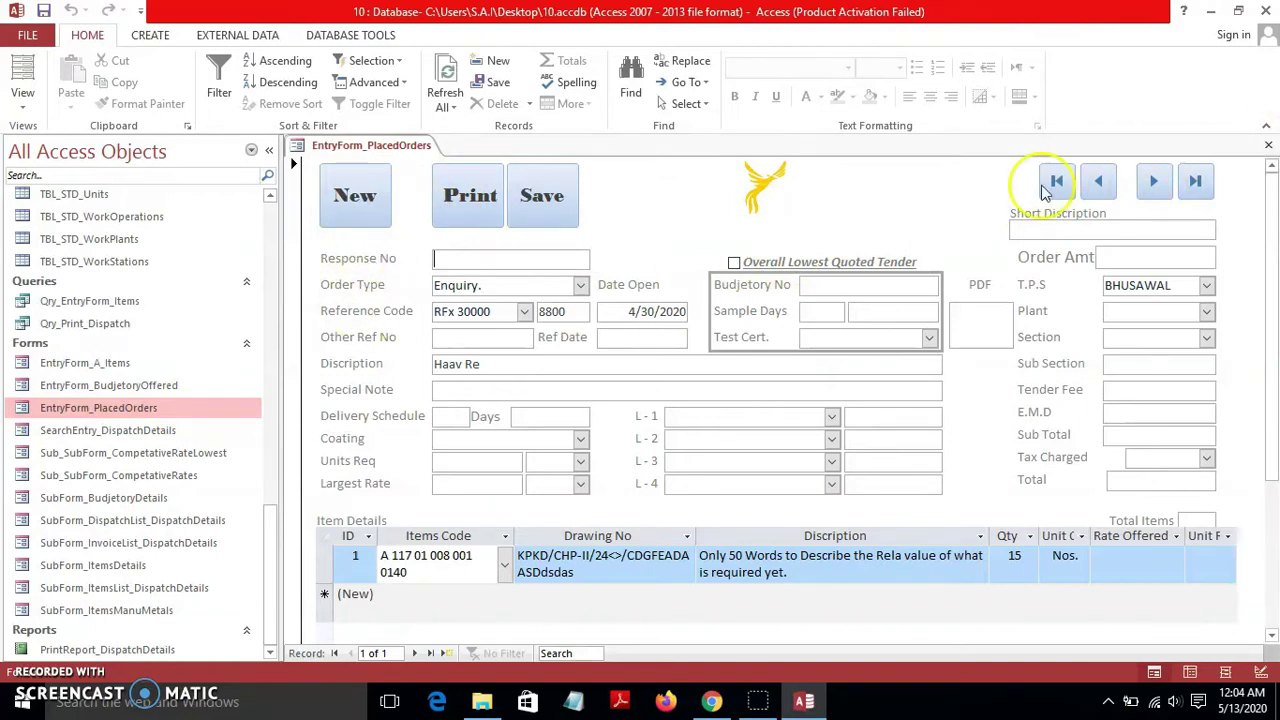
pyautogui.click(26, 108)
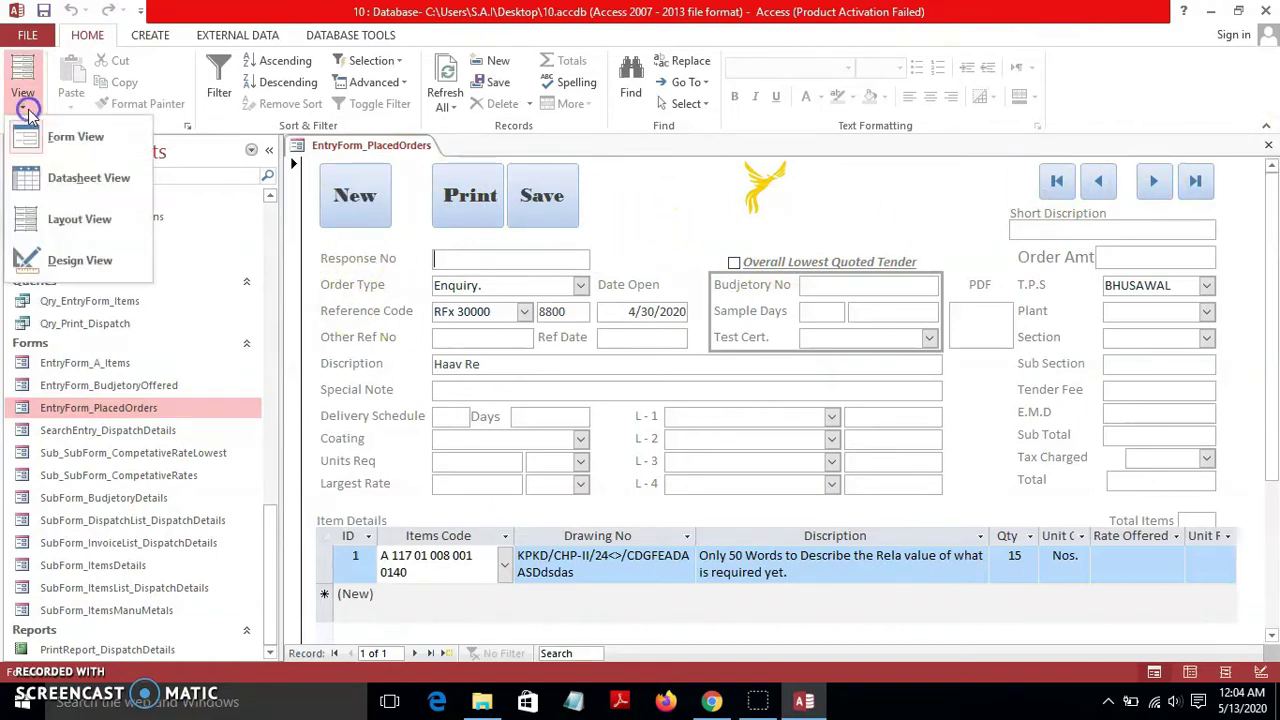
pyautogui.click(66, 250)
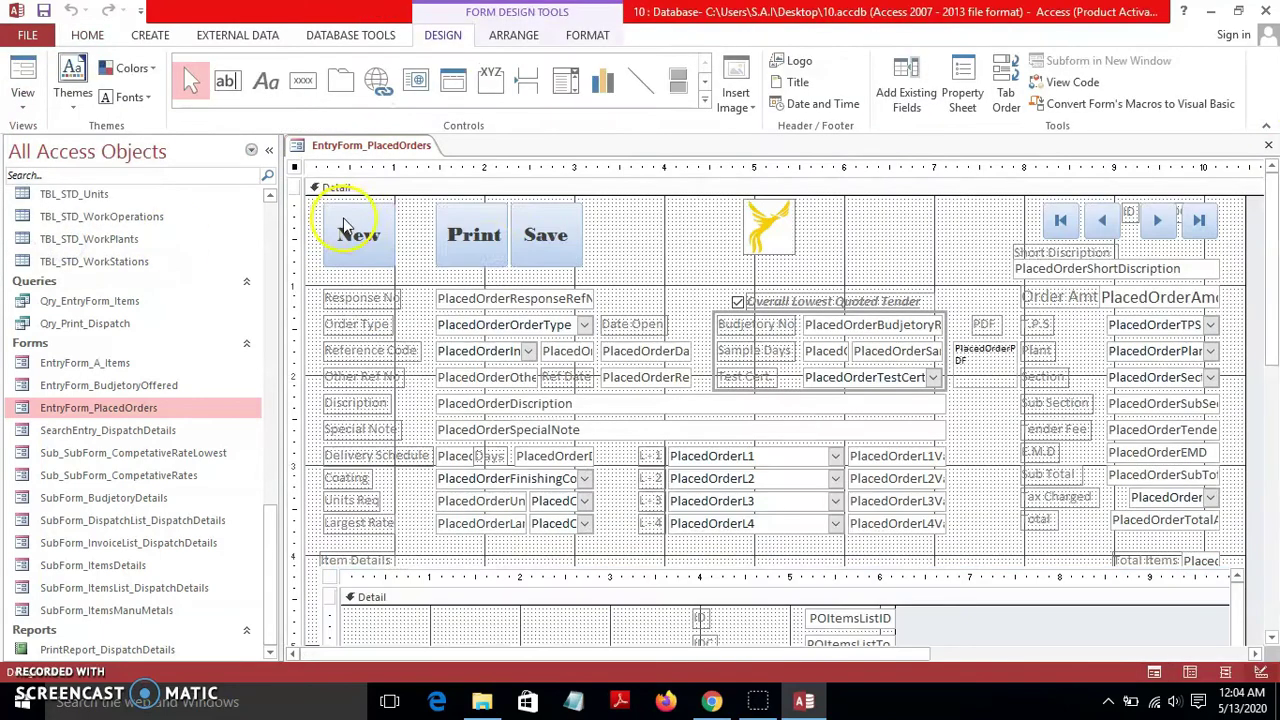
pyautogui.moveTo(334, 245); pyautogui.dragTo(332, 244)
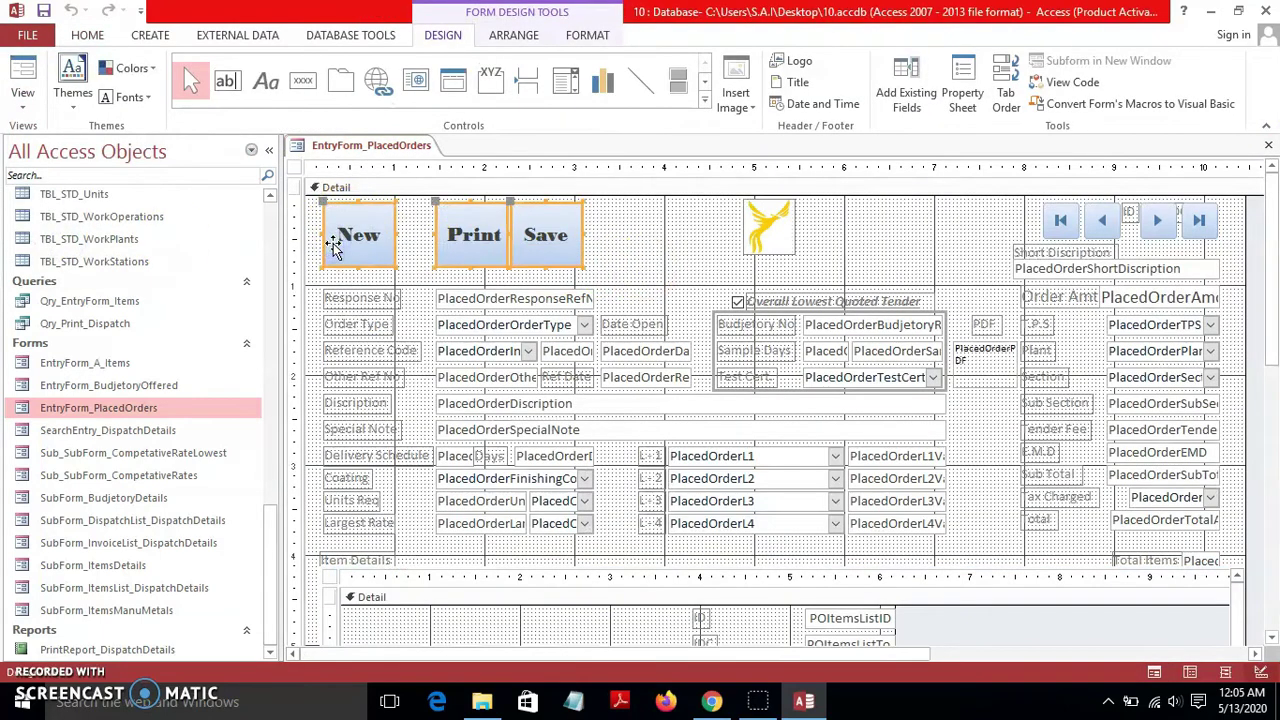
pyautogui.press('Delete')
pyautogui.moveTo(594, 240); pyautogui.dragTo(1245, 205)
pyautogui.press('Delete')
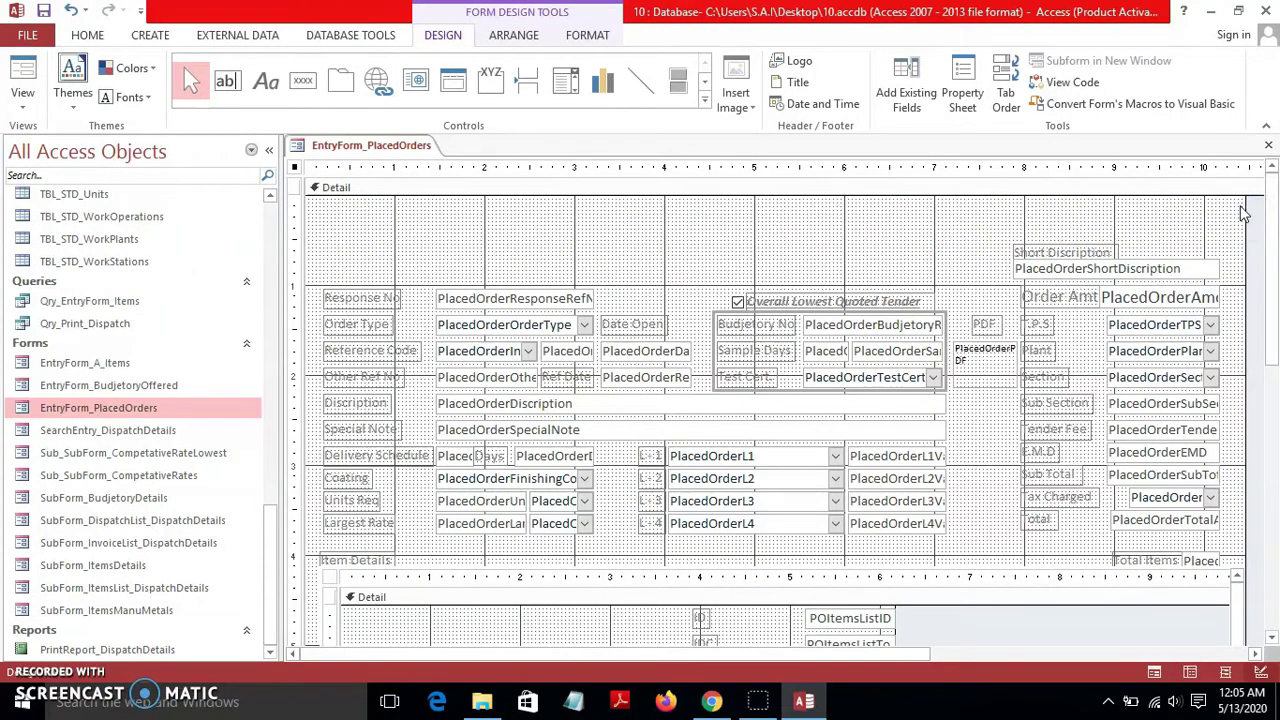
pyautogui.click(828, 235)
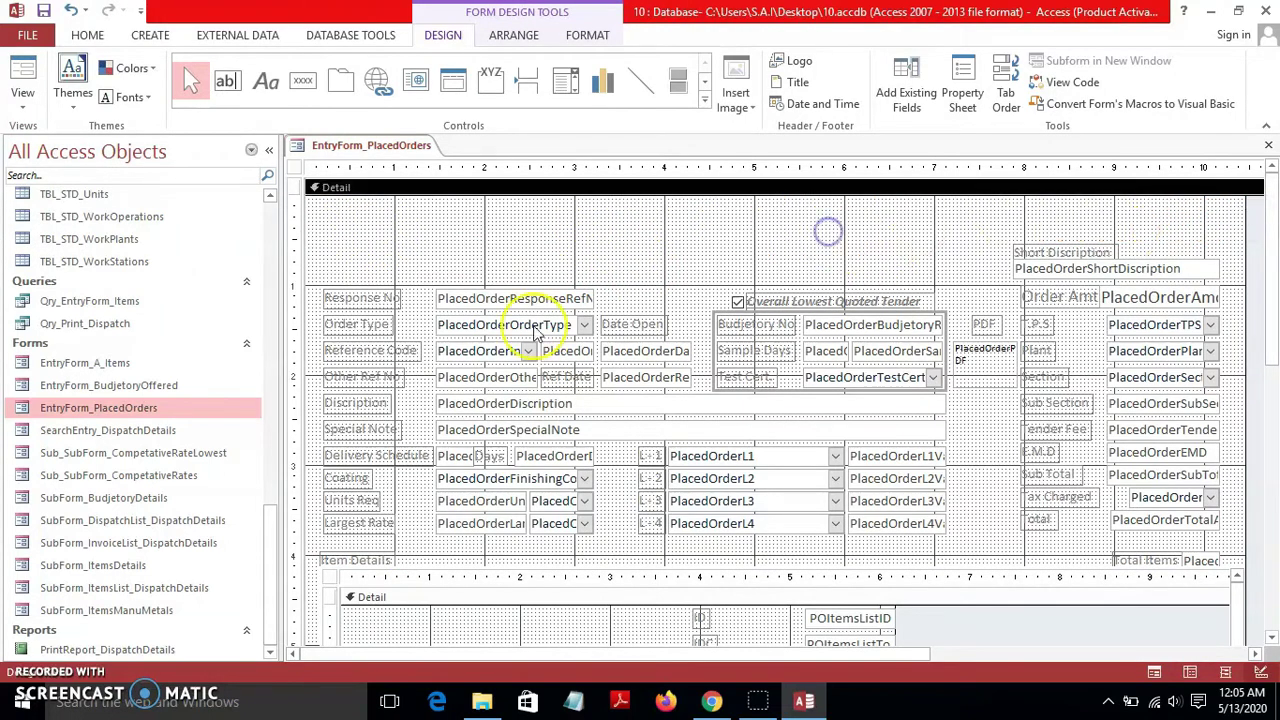
pyautogui.click(493, 221)
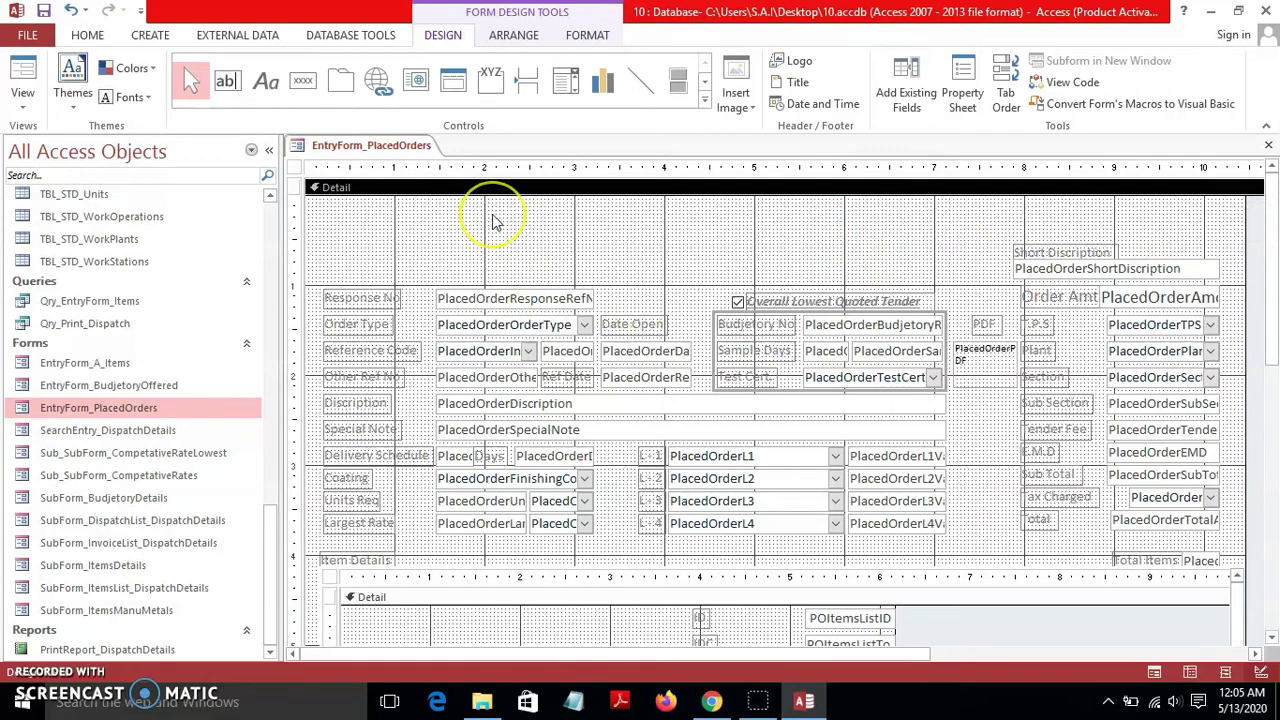
pyautogui.hotkey('ctrl', 'z')
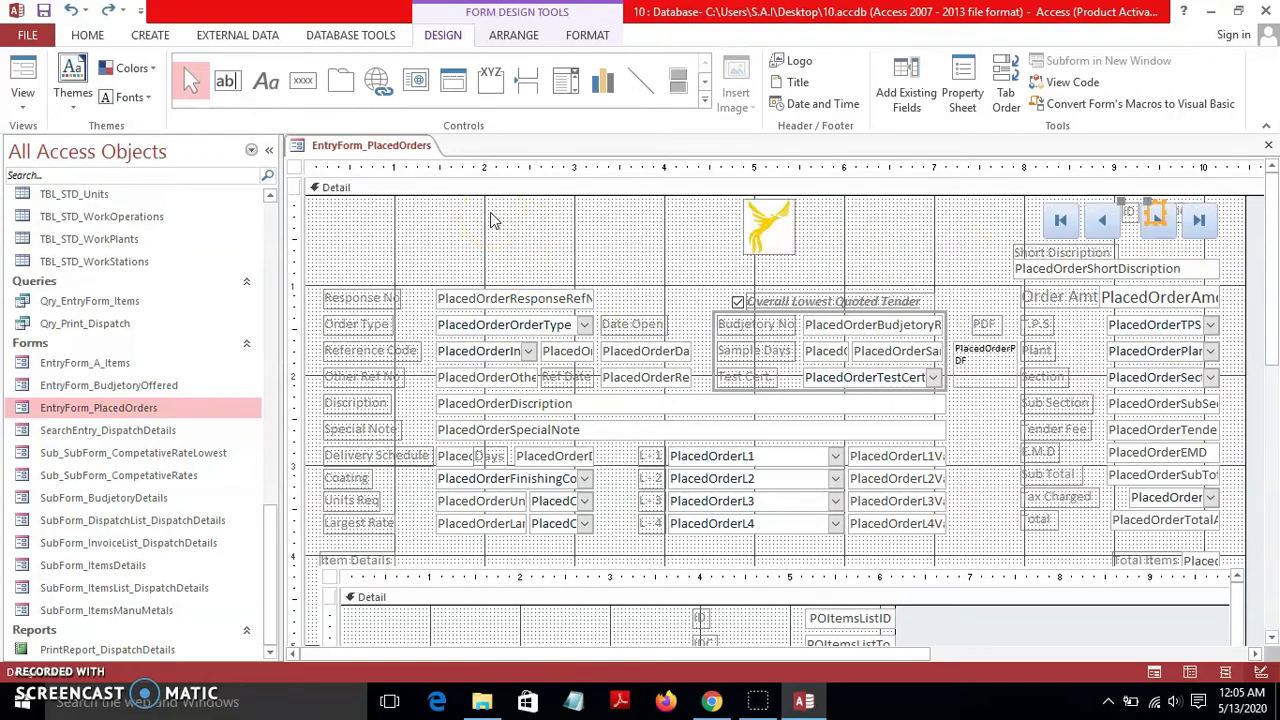
# Delete the four record navigation arrow buttons and the bird logo, keeping the ID and IDC fields
pyautogui.click(1160, 227)
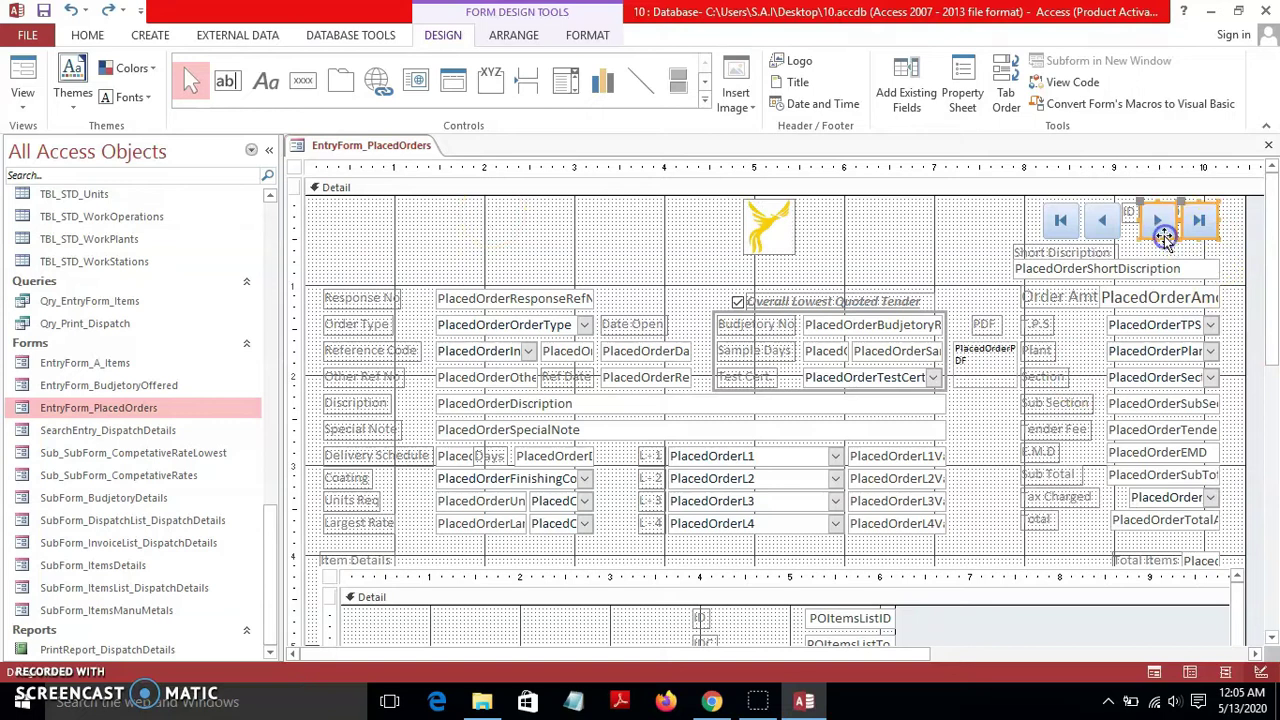
pyautogui.moveTo(1163, 232); pyautogui.dragTo(1046, 234)
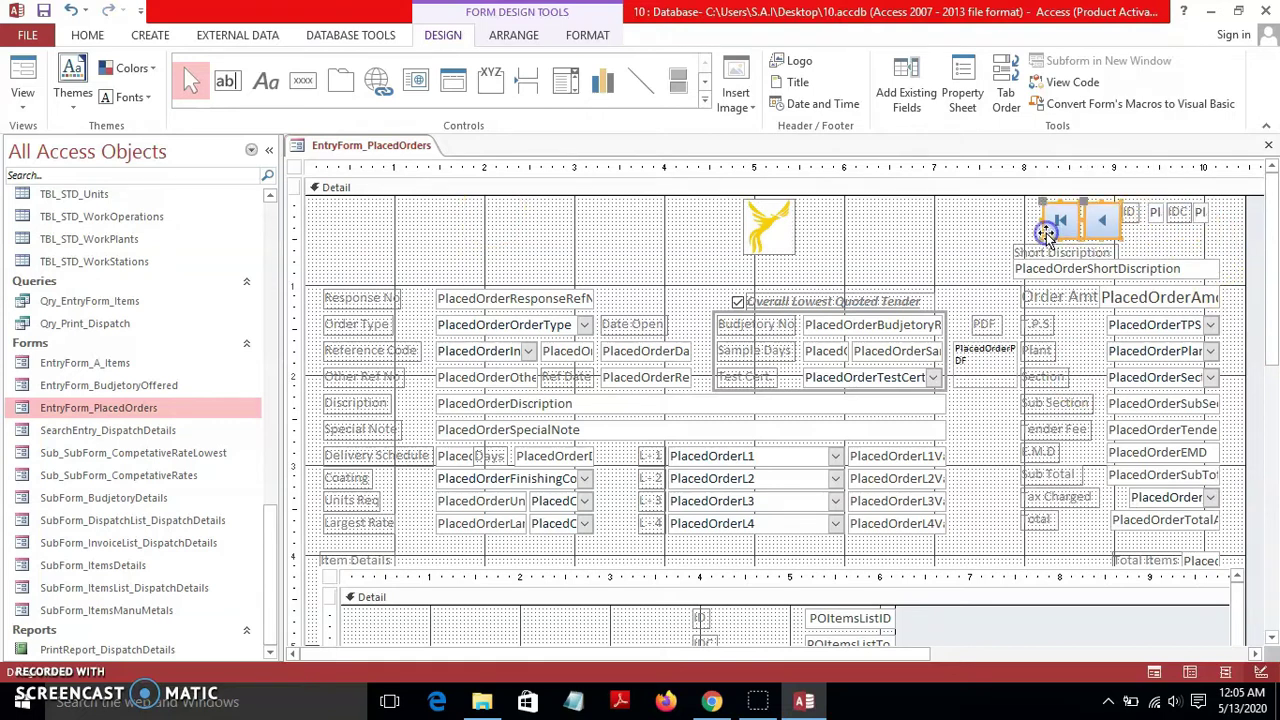
pyautogui.press('Delete')
pyautogui.click(1014, 220)
pyautogui.moveTo(963, 220); pyautogui.dragTo(692, 242)
pyautogui.press('Delete')
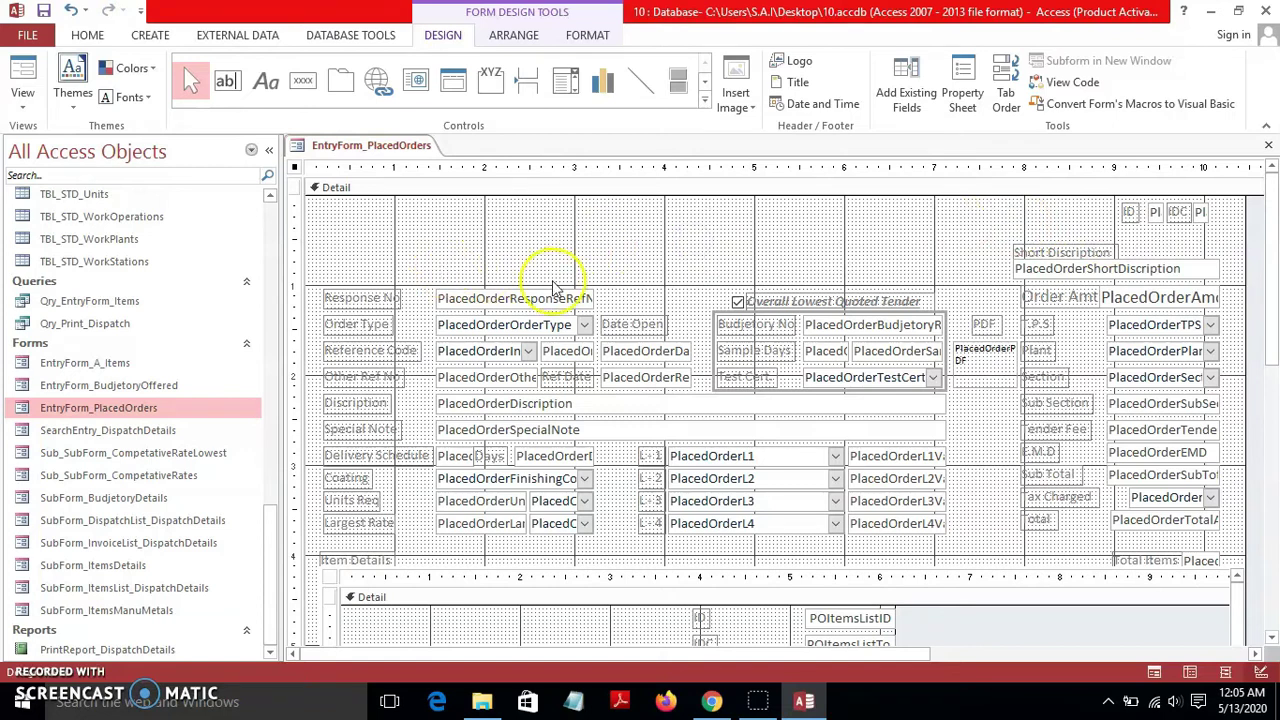
# Move the whole block of order fields and labels, except the ID and IDC fields, down about 1 ruler unit to clear space above
pyautogui.moveTo(336, 269); pyautogui.dragTo(1257, 543)
pyautogui.click(655, 312)
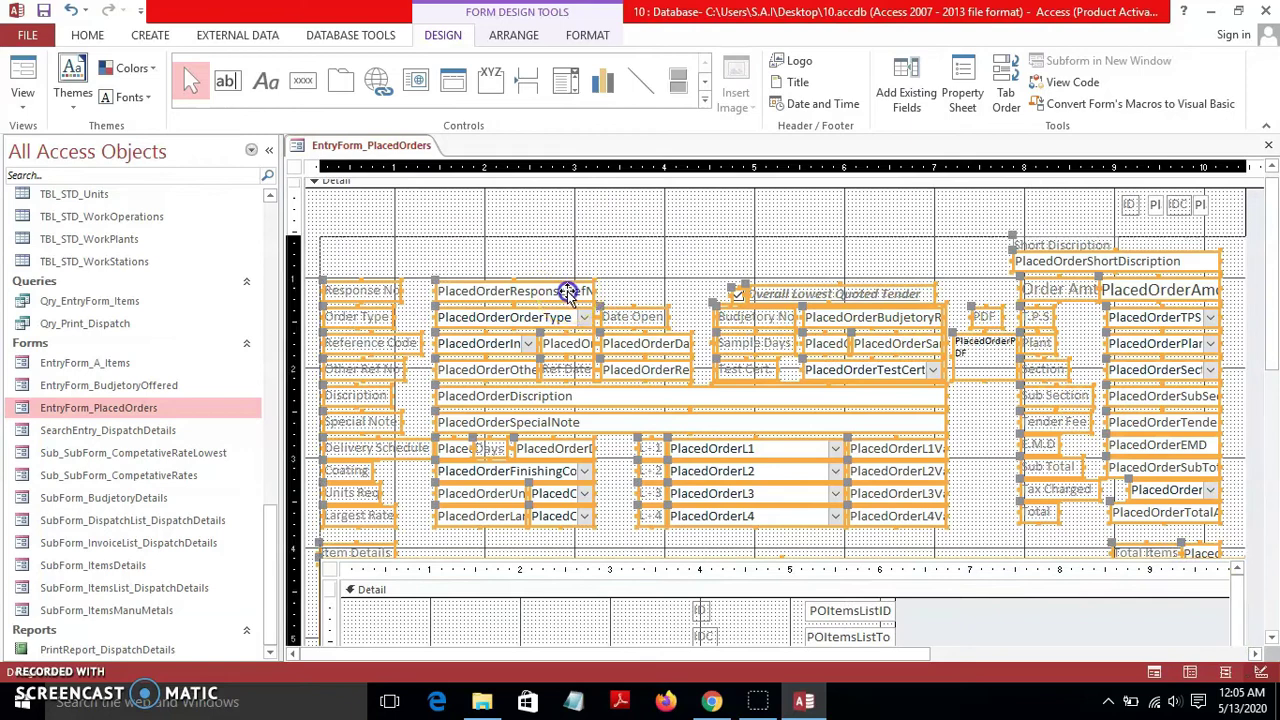
pyautogui.moveTo(569, 291); pyautogui.dragTo(571, 383)
pyautogui.click(576, 270)
pyautogui.click(1250, 343)
pyautogui.click(1272, 226)
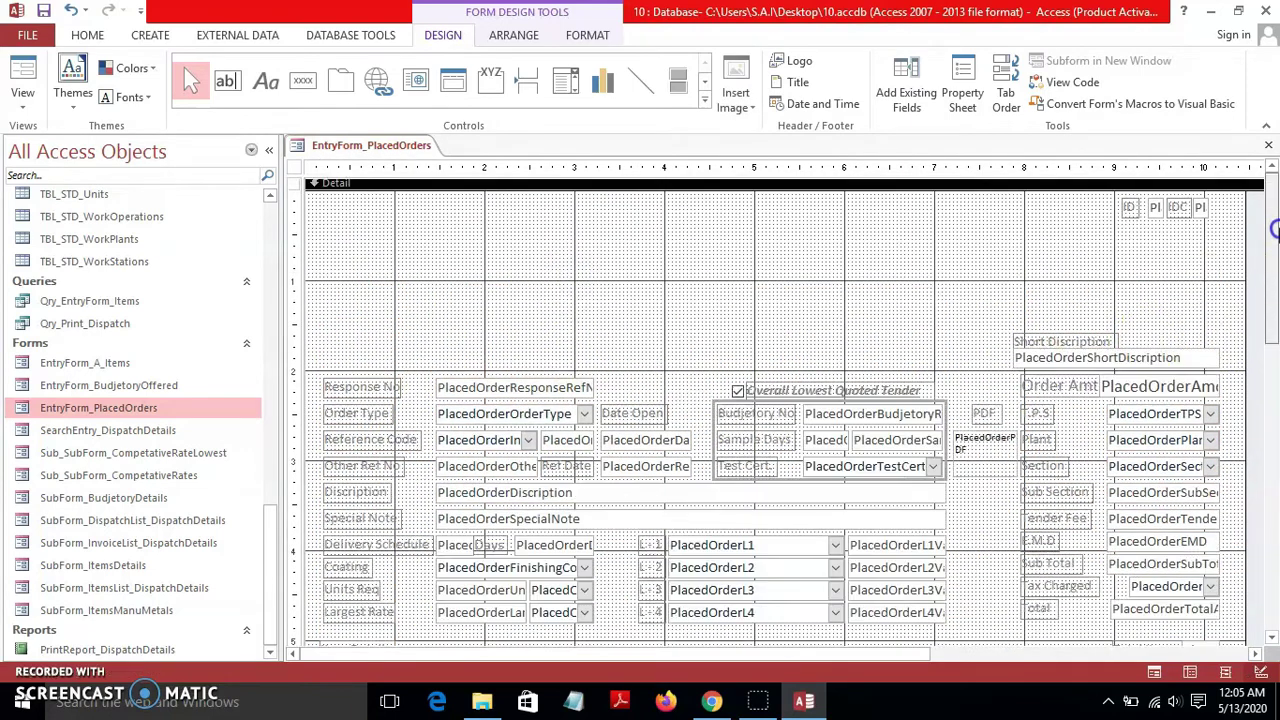
pyautogui.click(512, 215)
pyautogui.click(343, 225)
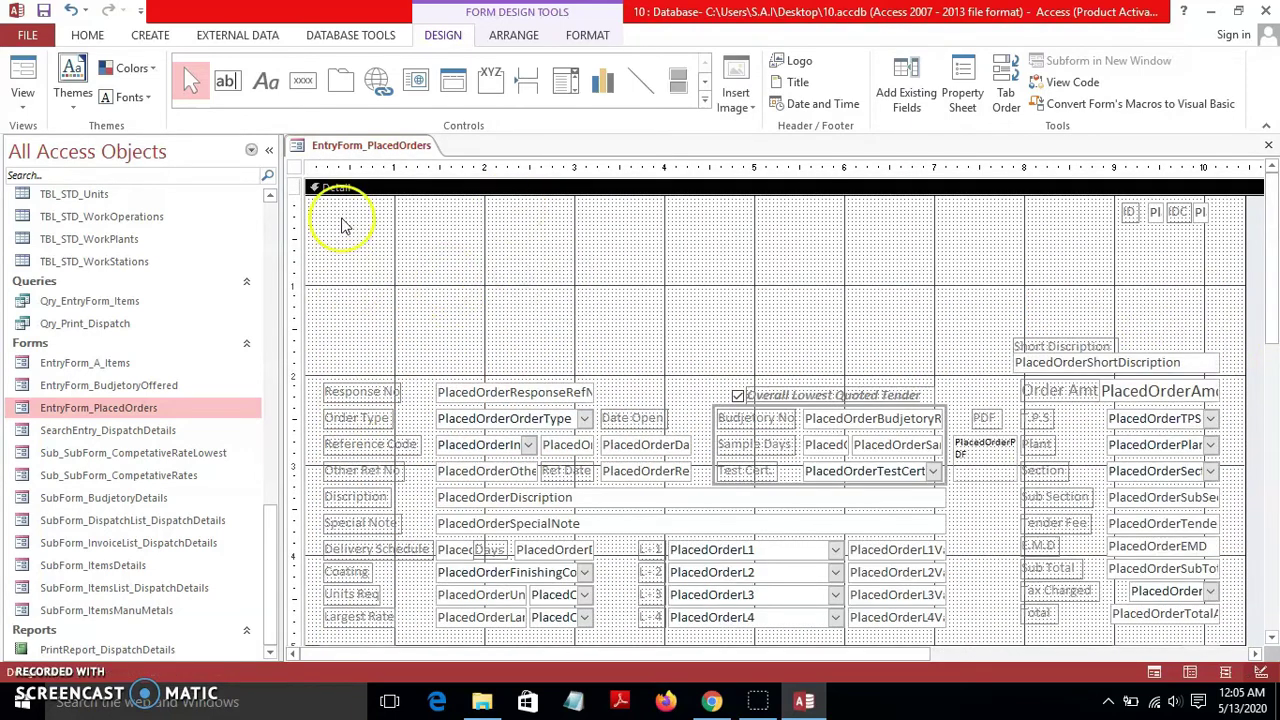
# Place a command button in the empty area above Response No and assign it the Record Navigation action Go To First Record
pyautogui.click(303, 84)
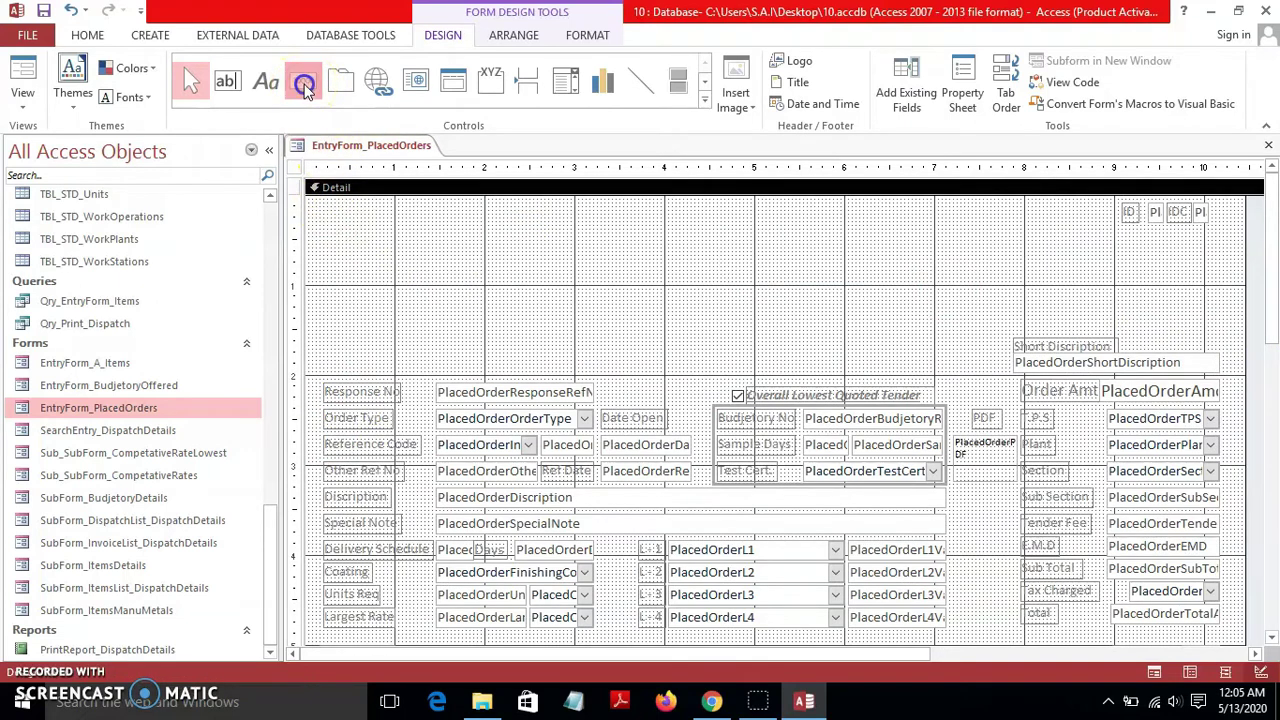
pyautogui.moveTo(519, 236); pyautogui.dragTo(614, 260)
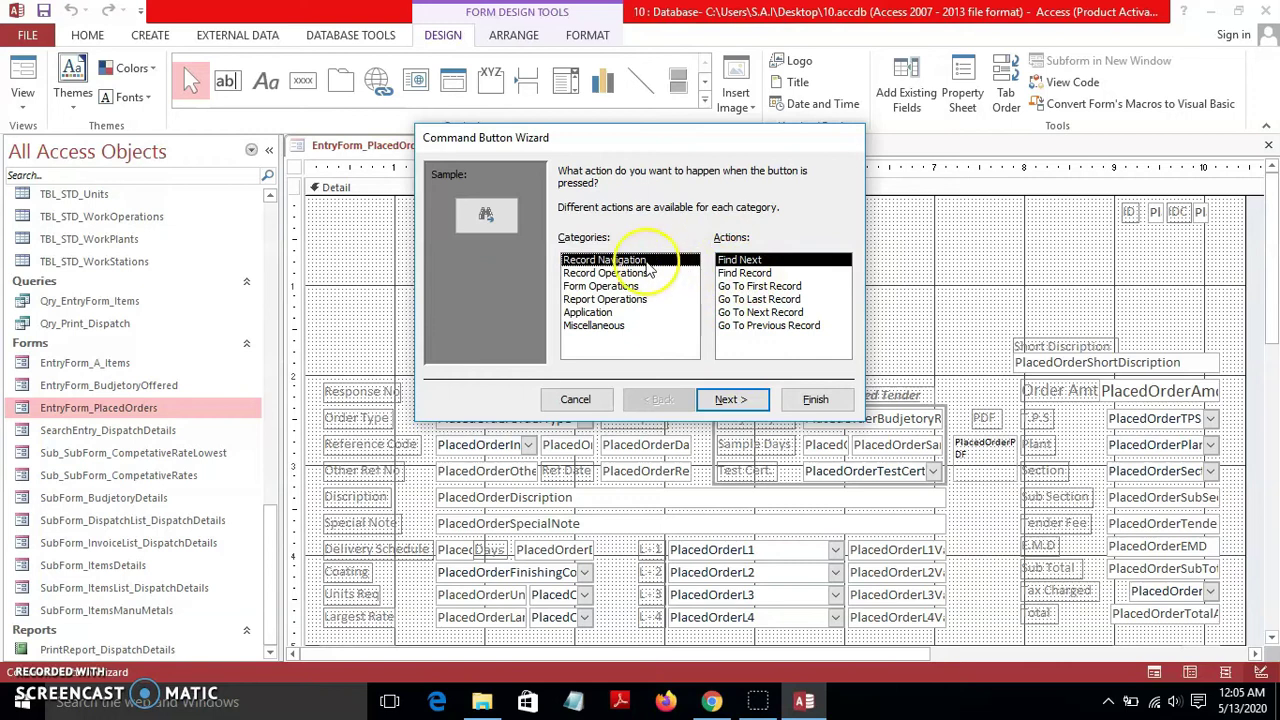
pyautogui.click(775, 288)
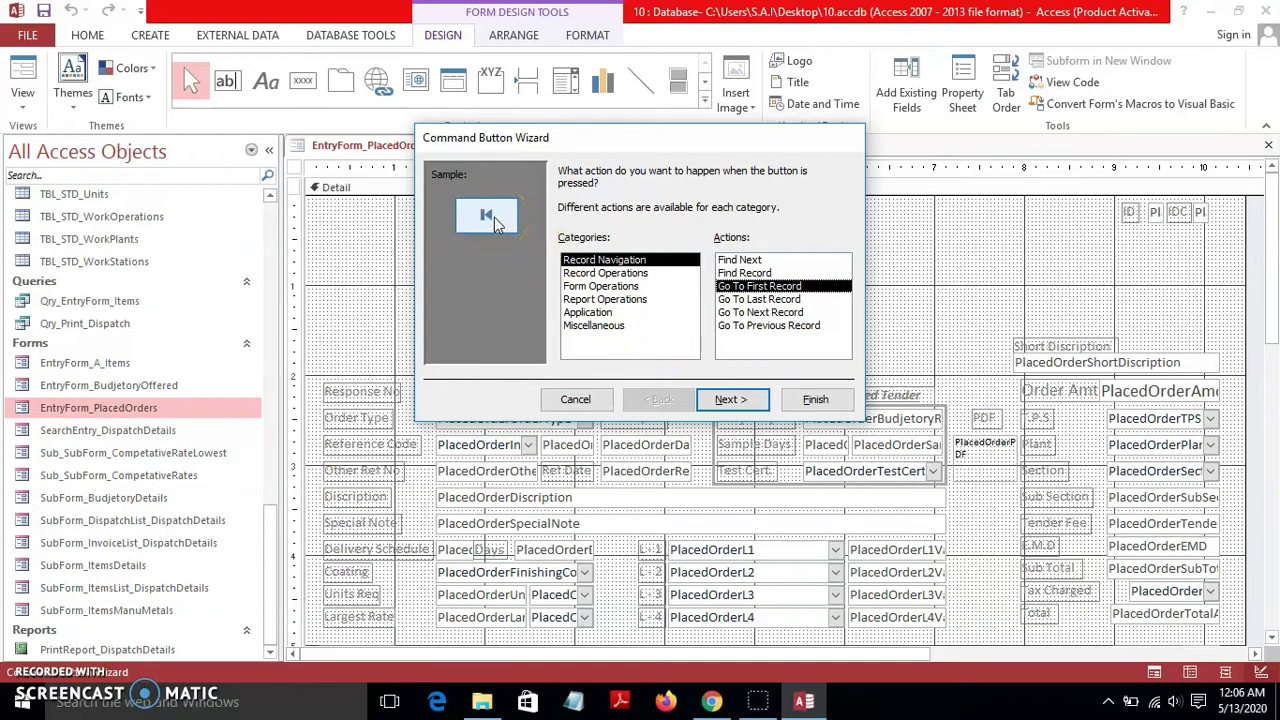
pyautogui.click(727, 399)
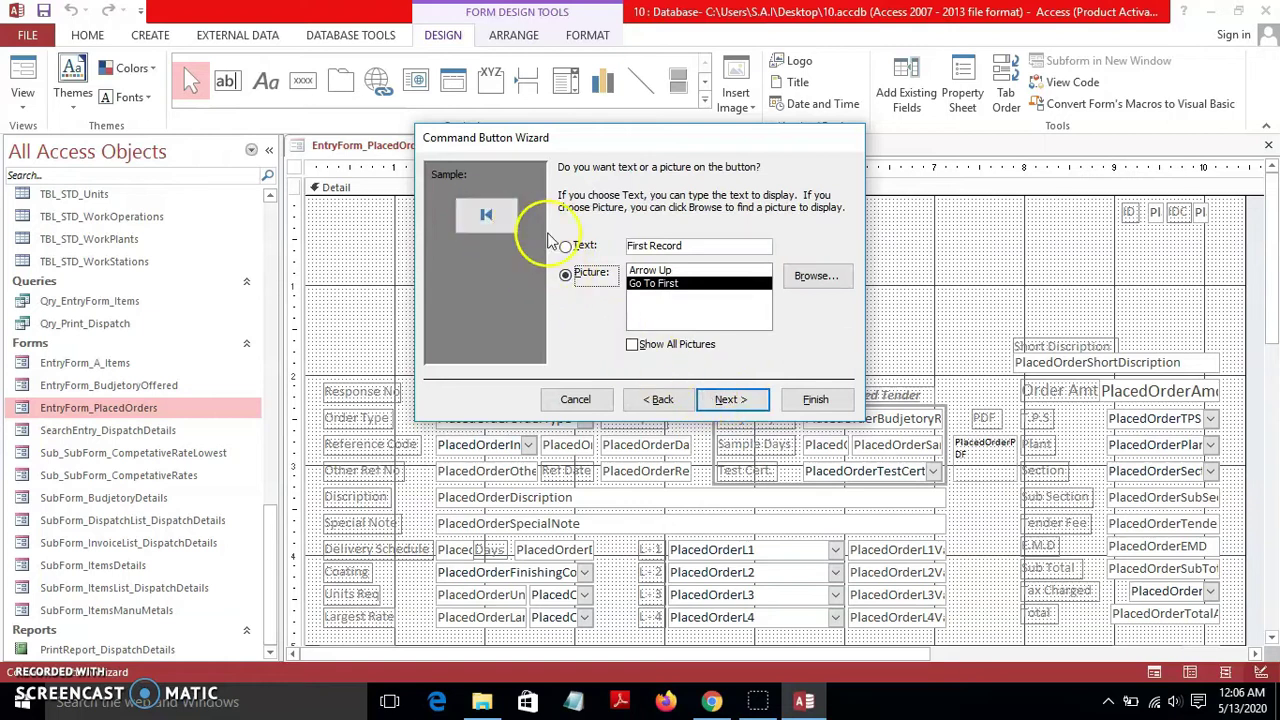
pyautogui.click(566, 250)
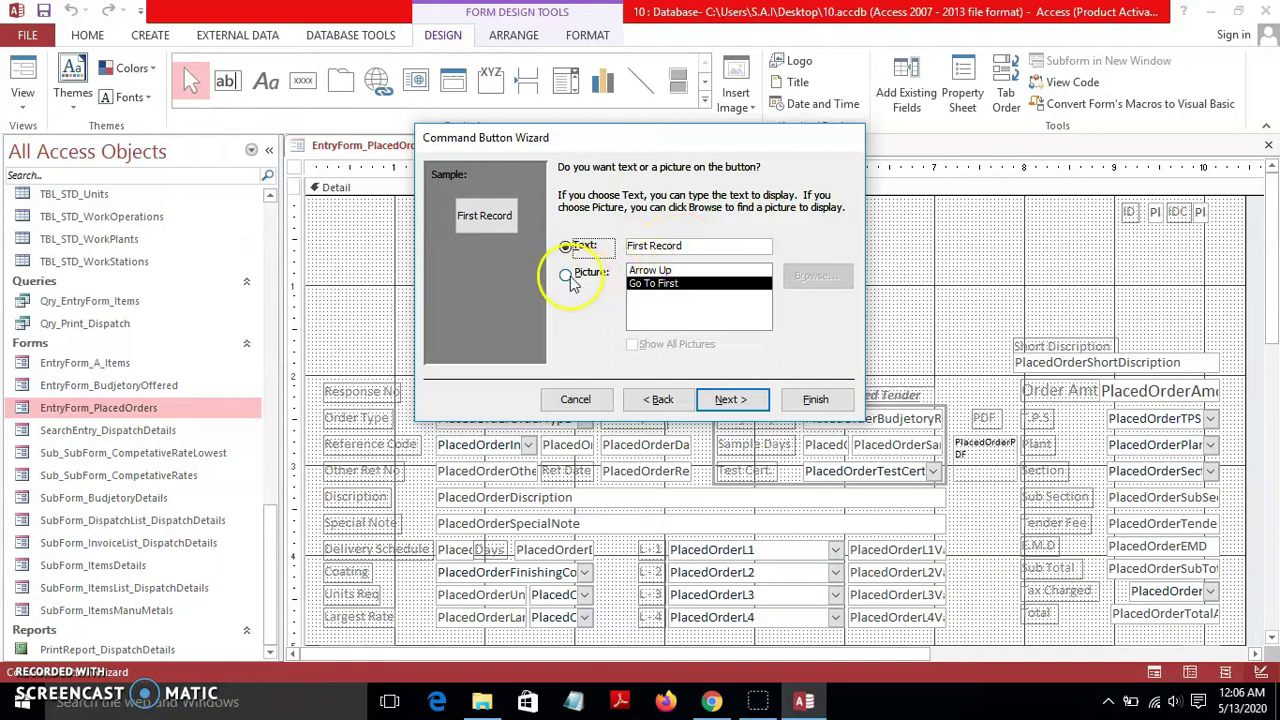
pyautogui.click(568, 276)
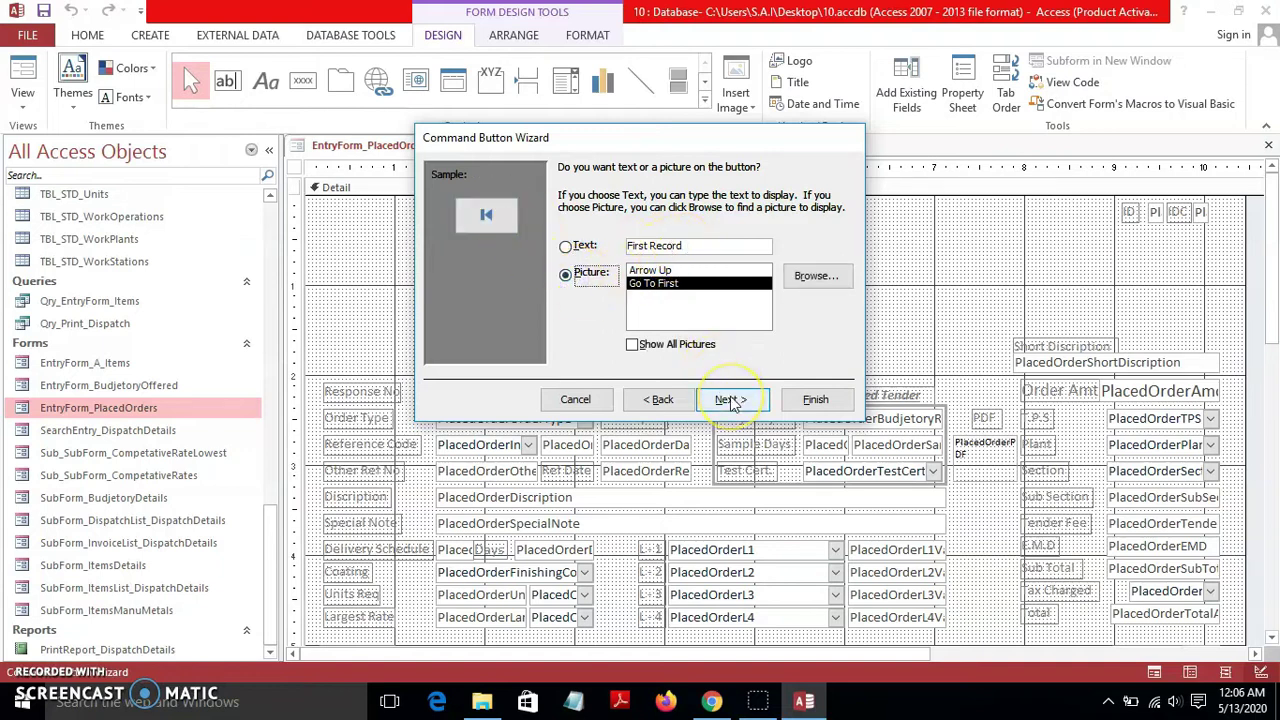
pyautogui.click(692, 318)
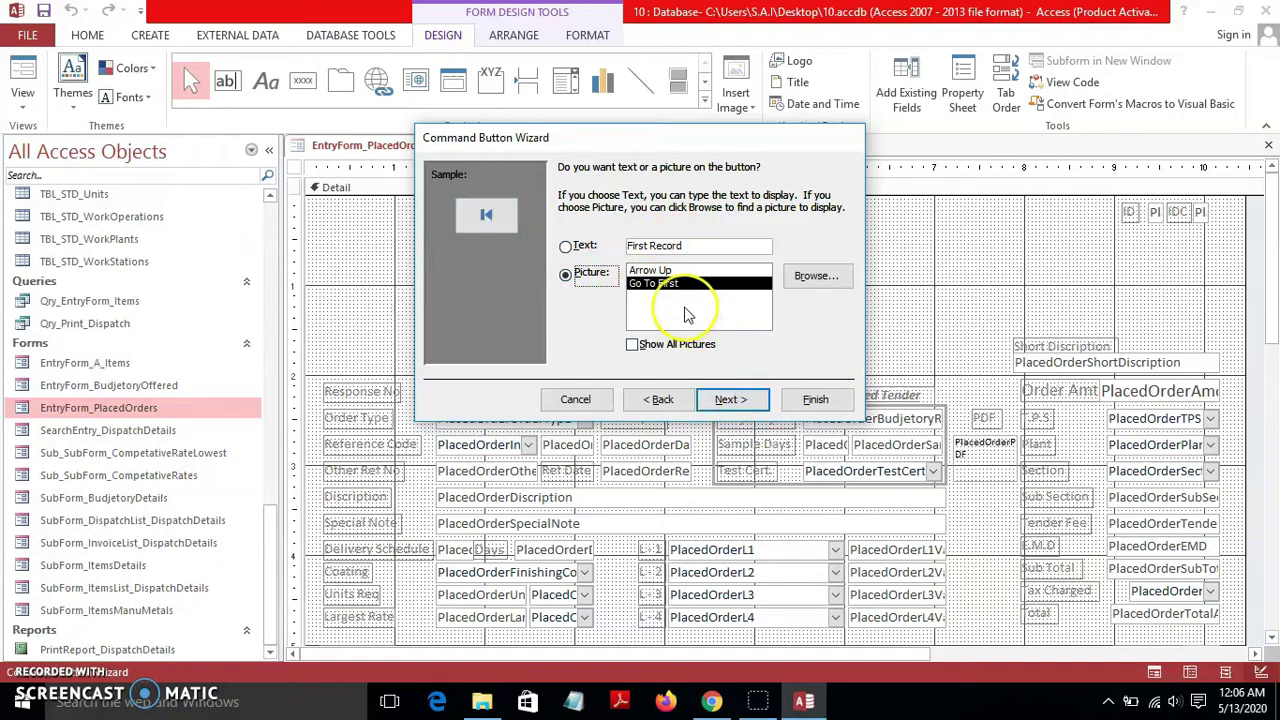
pyautogui.click(830, 284)
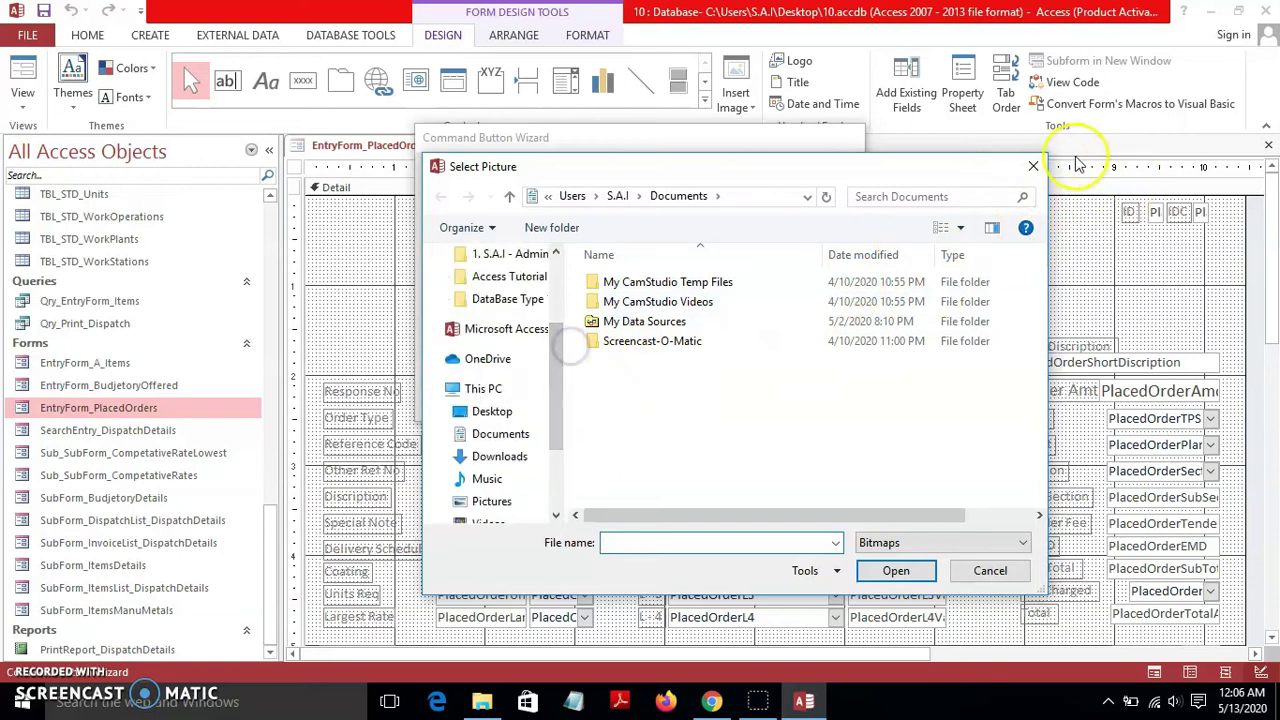
pyautogui.click(1033, 166)
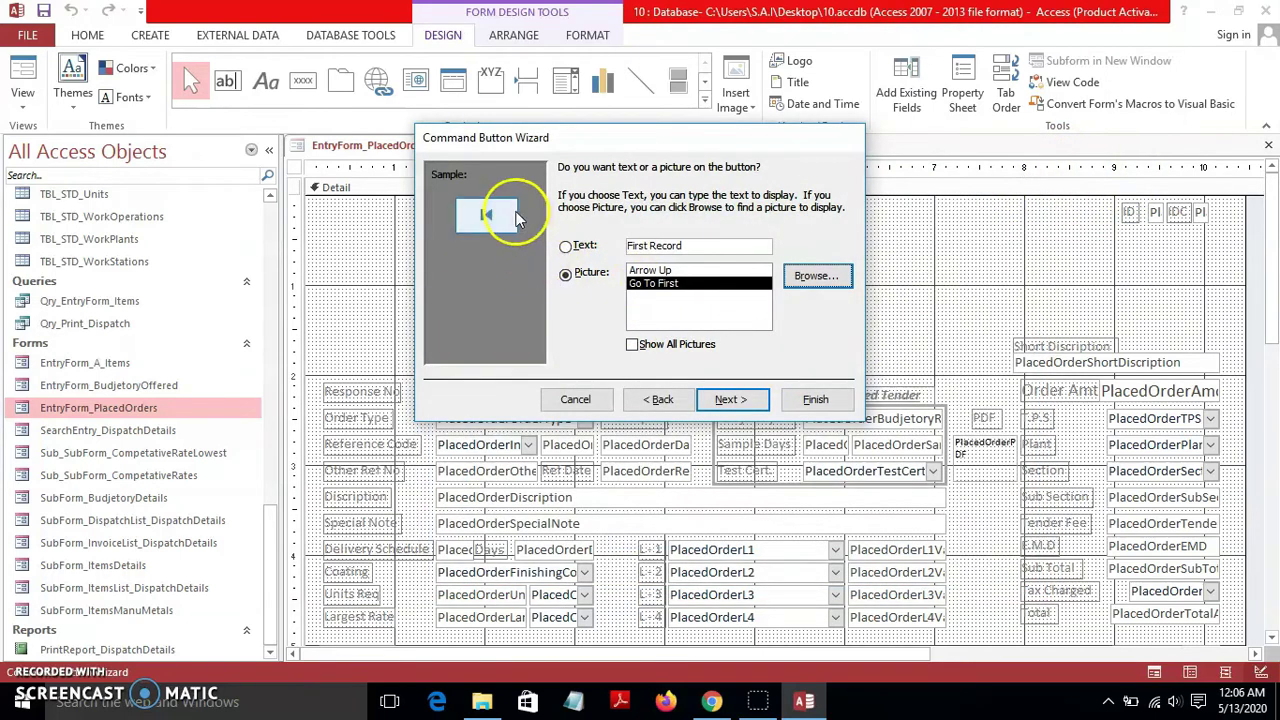
# Finish the first-record button with the Go To First picture and the default name
pyautogui.click(733, 400)
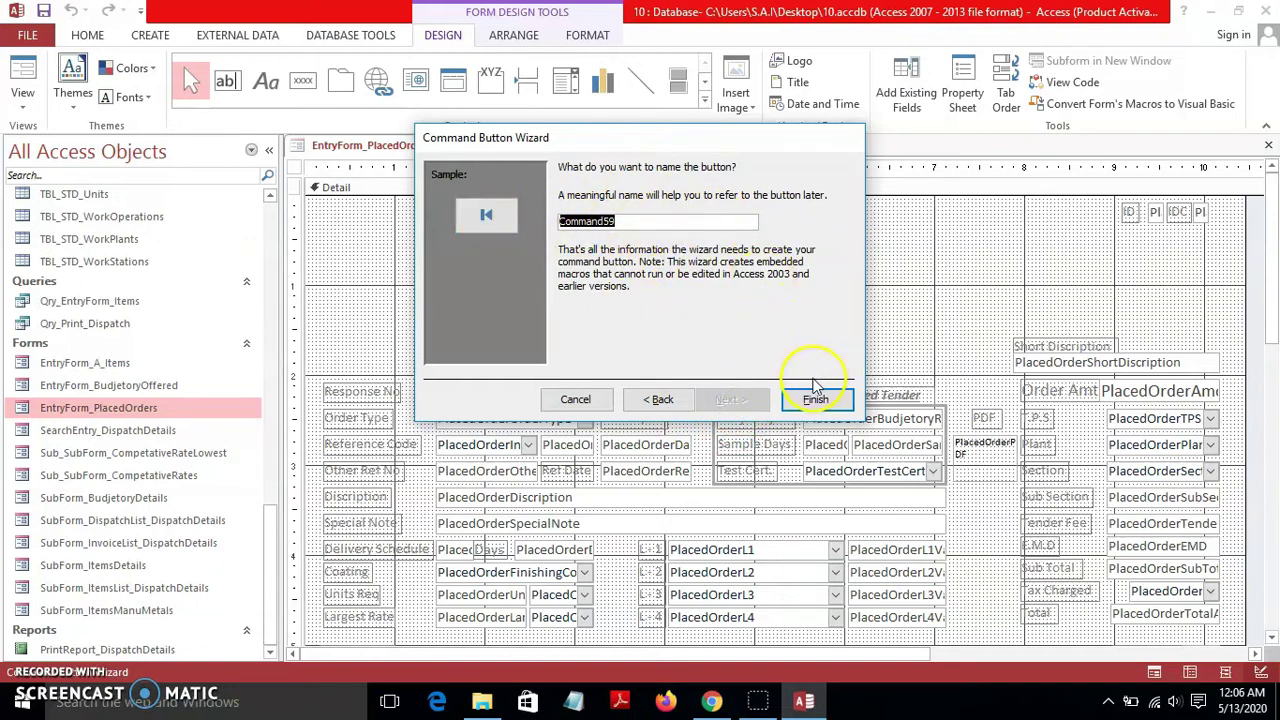
pyautogui.click(813, 399)
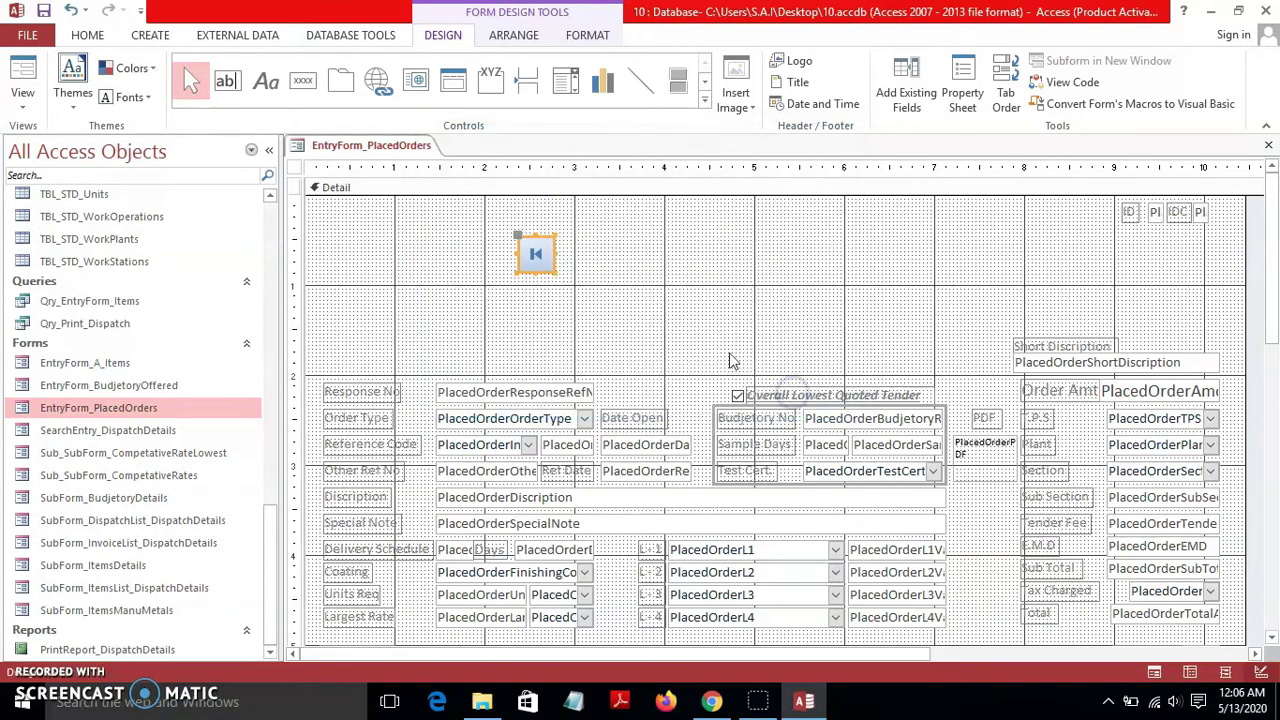
pyautogui.click(541, 298)
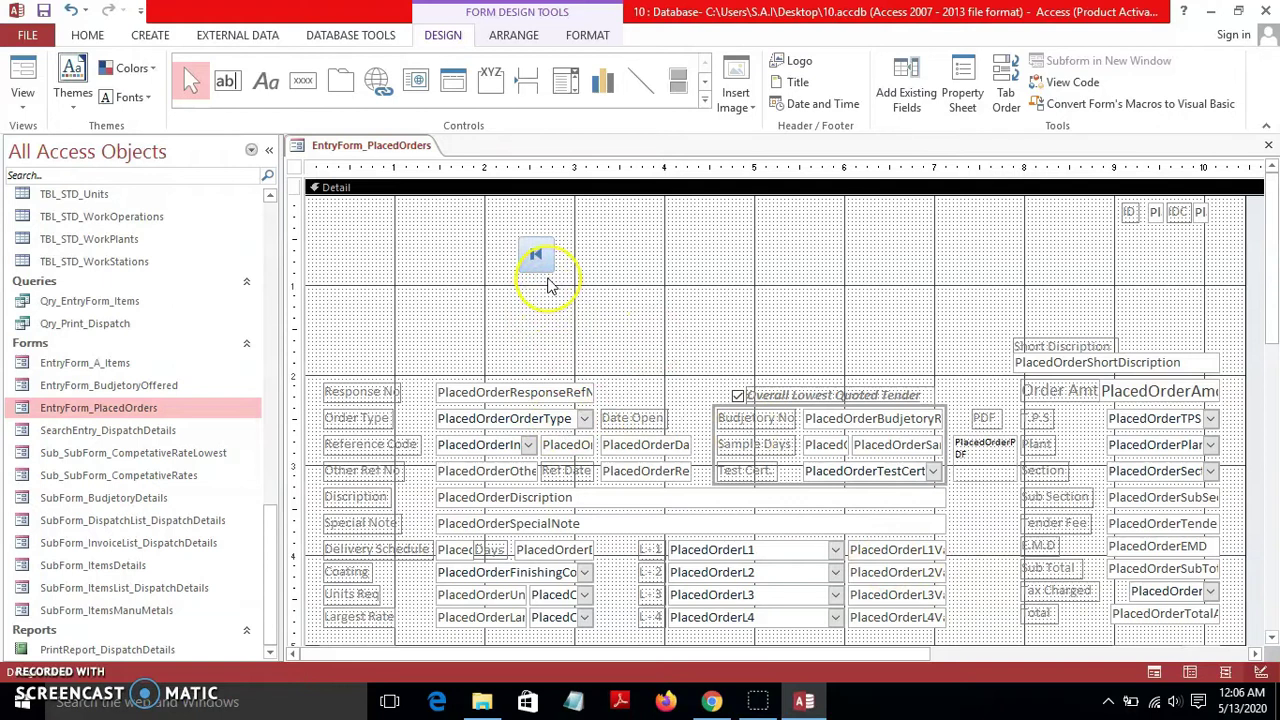
# Add a command button near the 5 ruler mark above the order fields with the Go To Last Record action, Go To Last picture and default name
pyautogui.click(302, 80)
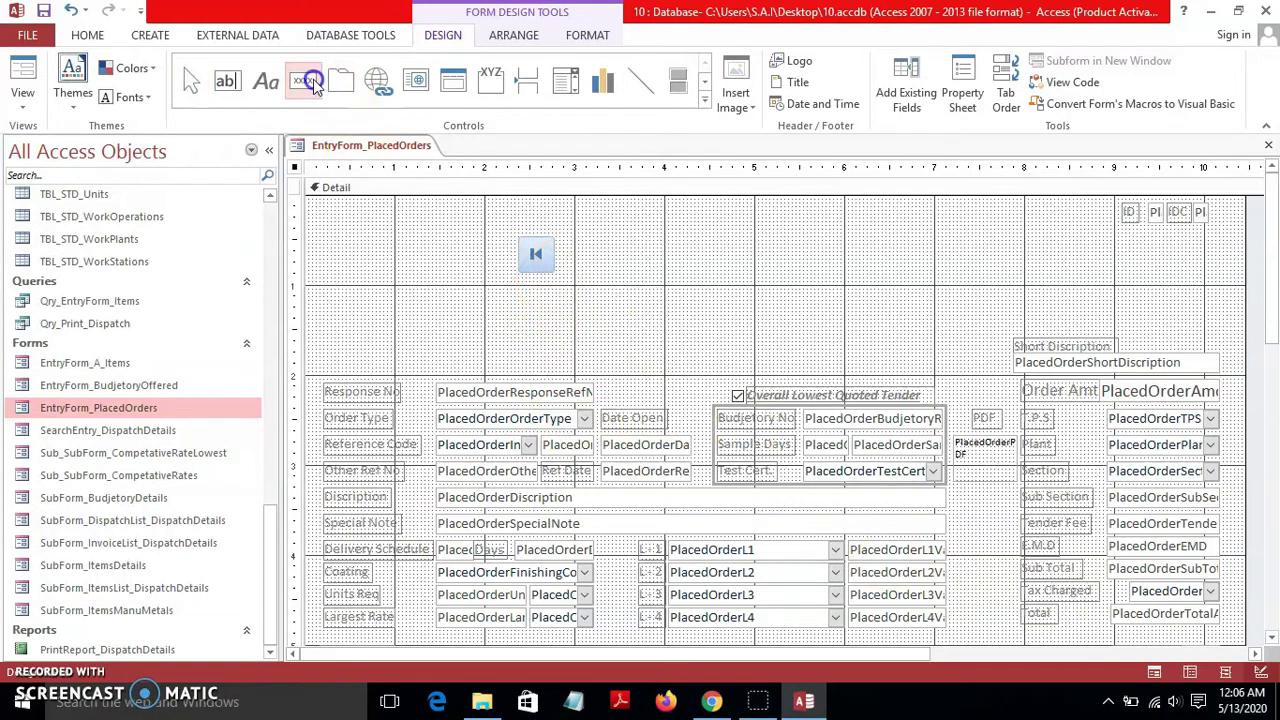
pyautogui.moveTo(700, 250); pyautogui.dragTo(790, 255)
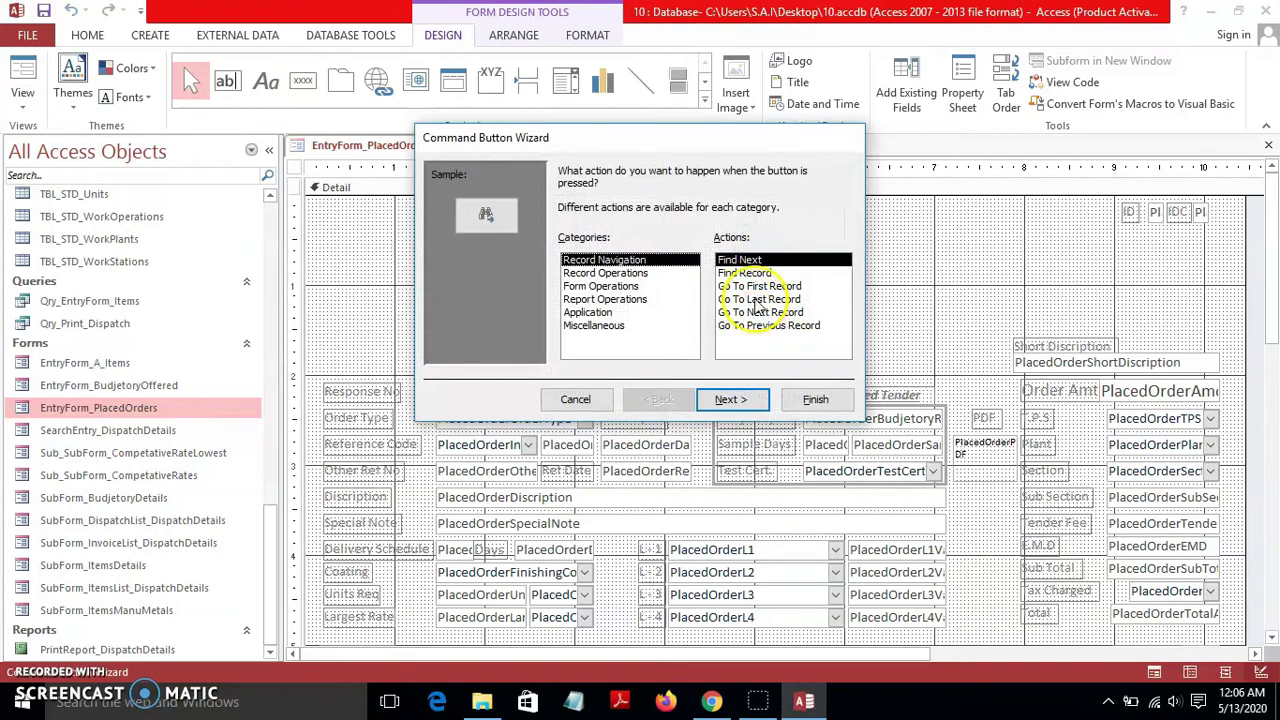
pyautogui.click(759, 299)
pyautogui.click(733, 400)
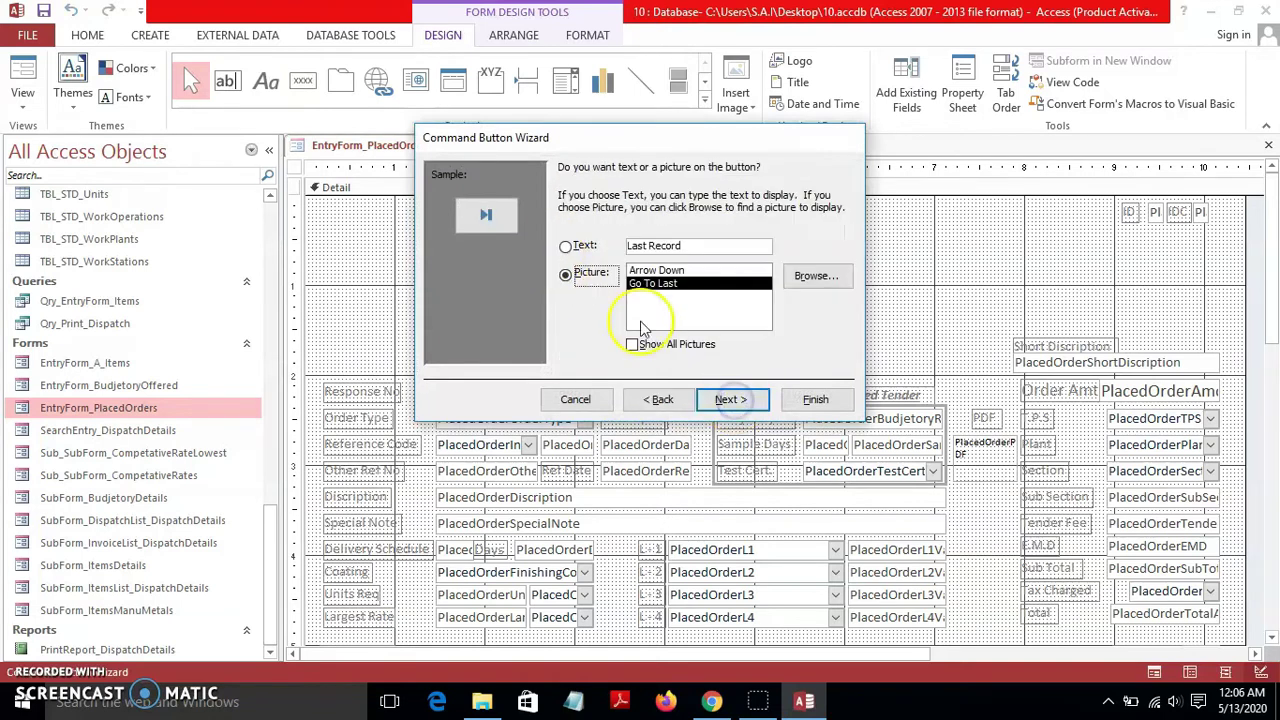
pyautogui.click(733, 400)
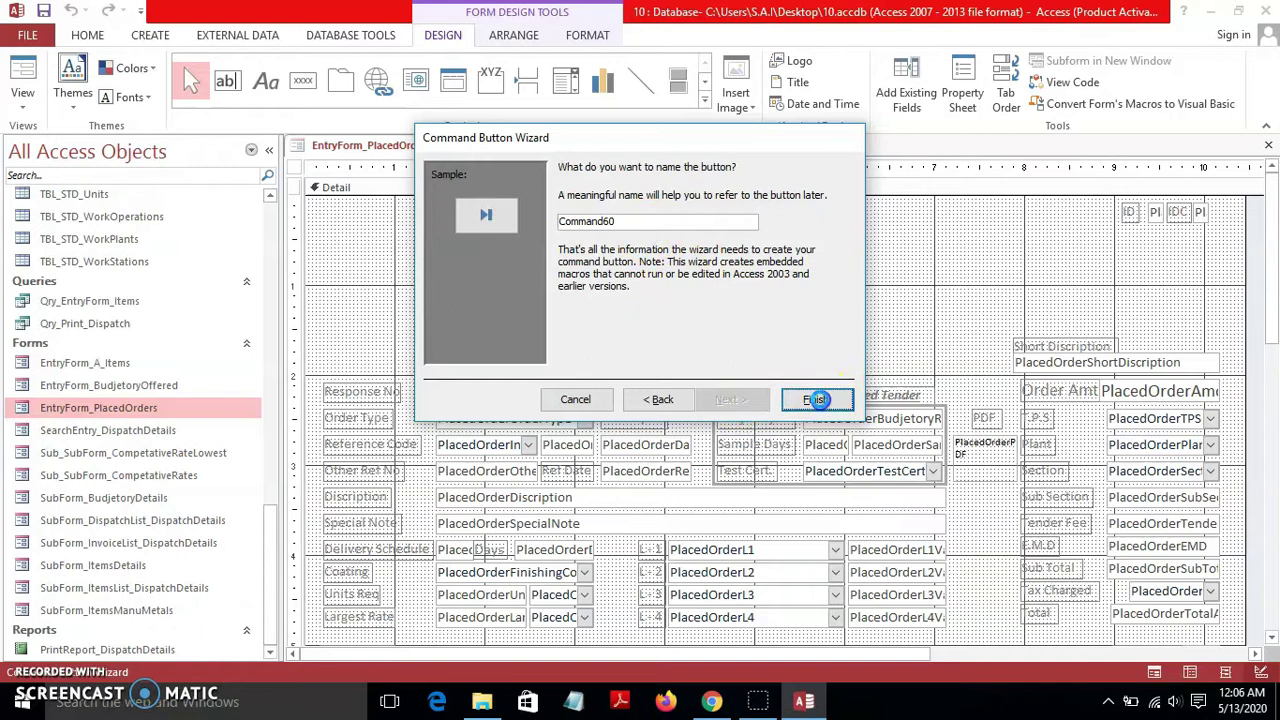
pyautogui.click(818, 399)
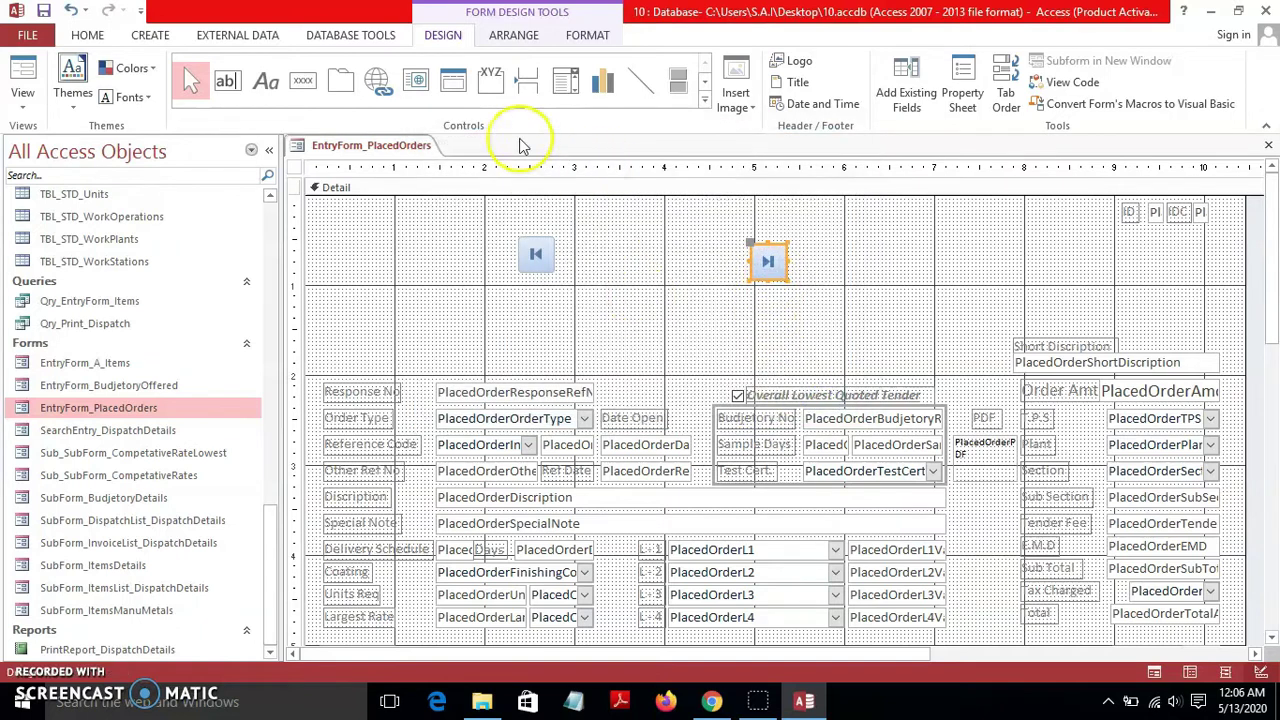
# Add a command button between the first-record and last-record buttons with the Go To Next Record action, Go To Next picture and default name
pyautogui.click(313, 82)
pyautogui.click(614, 263)
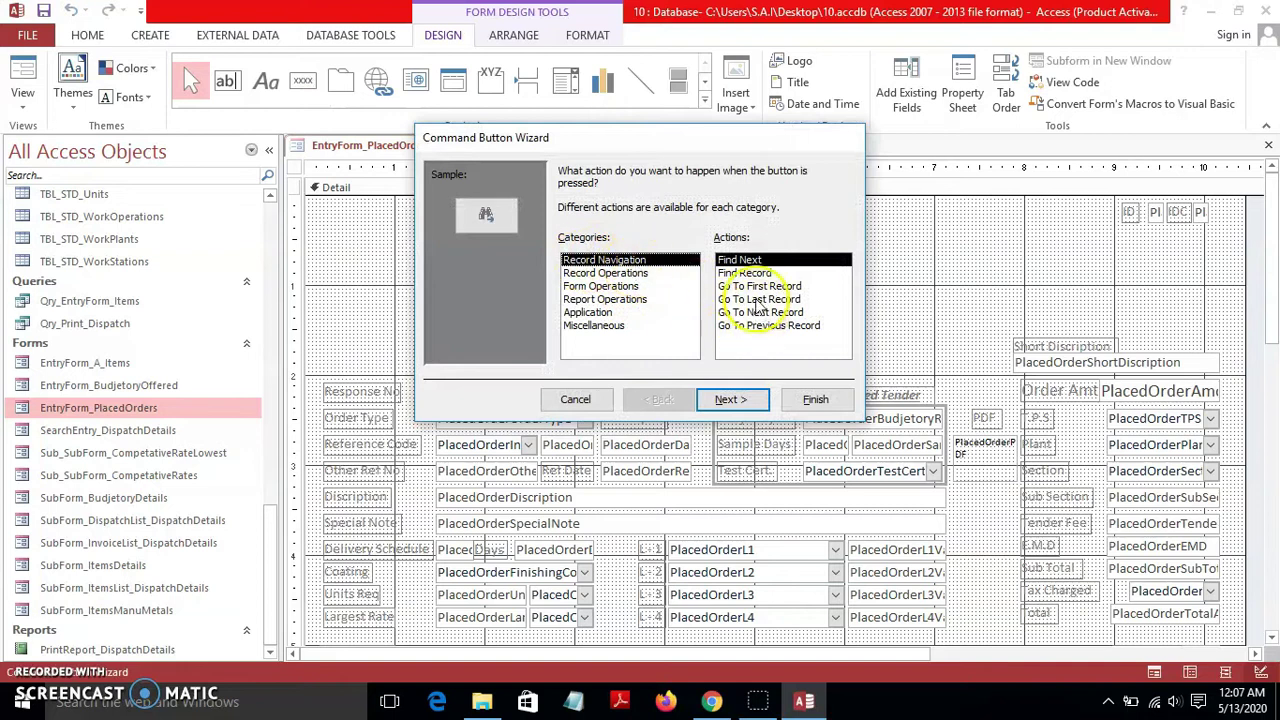
pyautogui.click(752, 287)
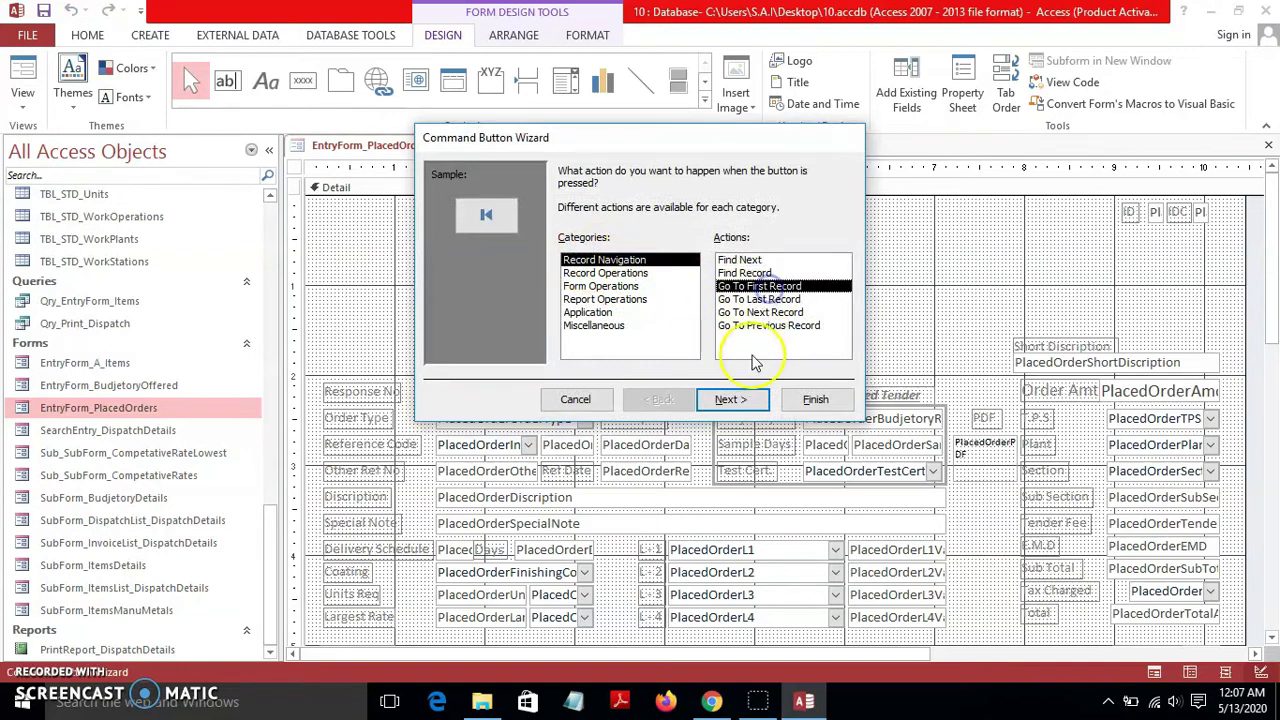
pyautogui.click(760, 312)
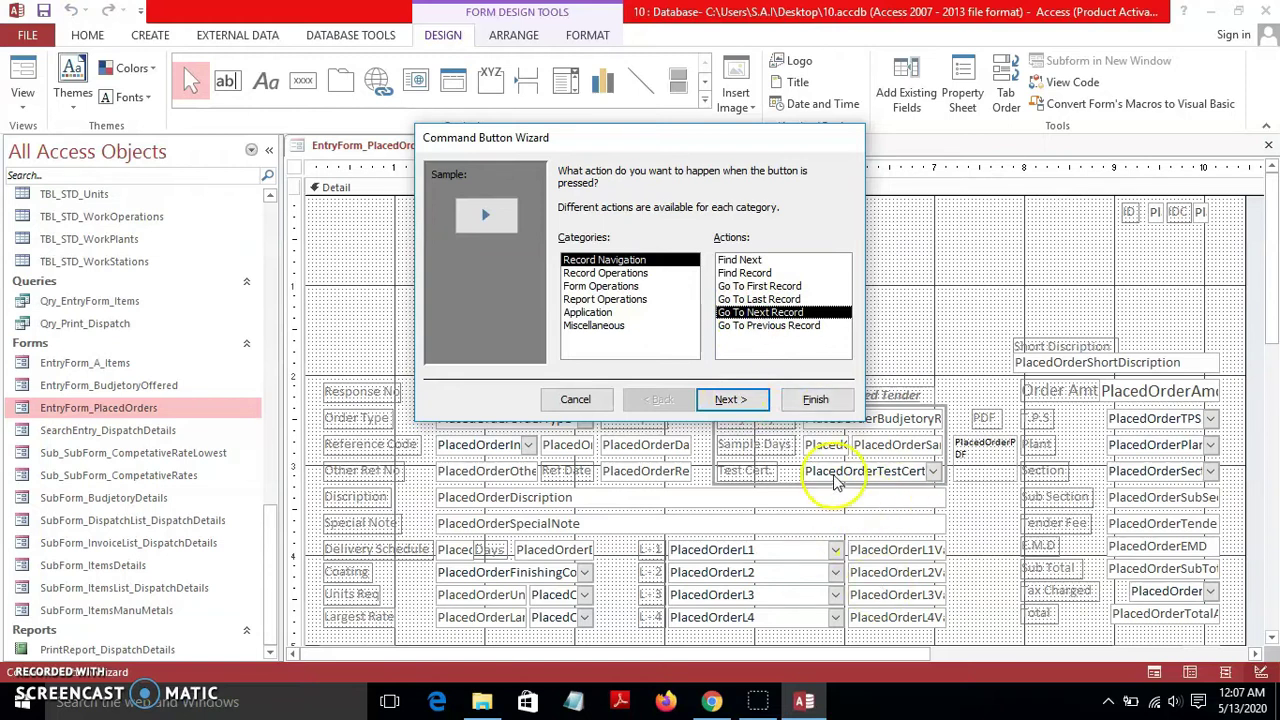
pyautogui.click(728, 398)
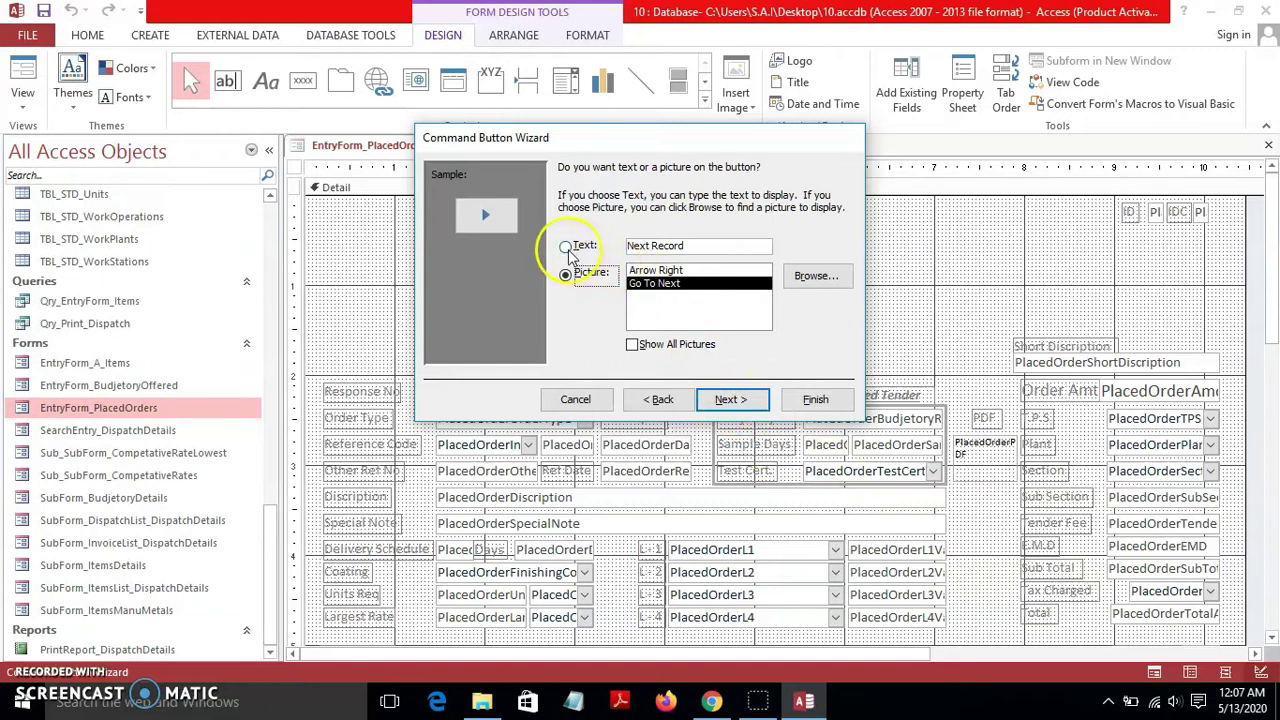
pyautogui.click(724, 399)
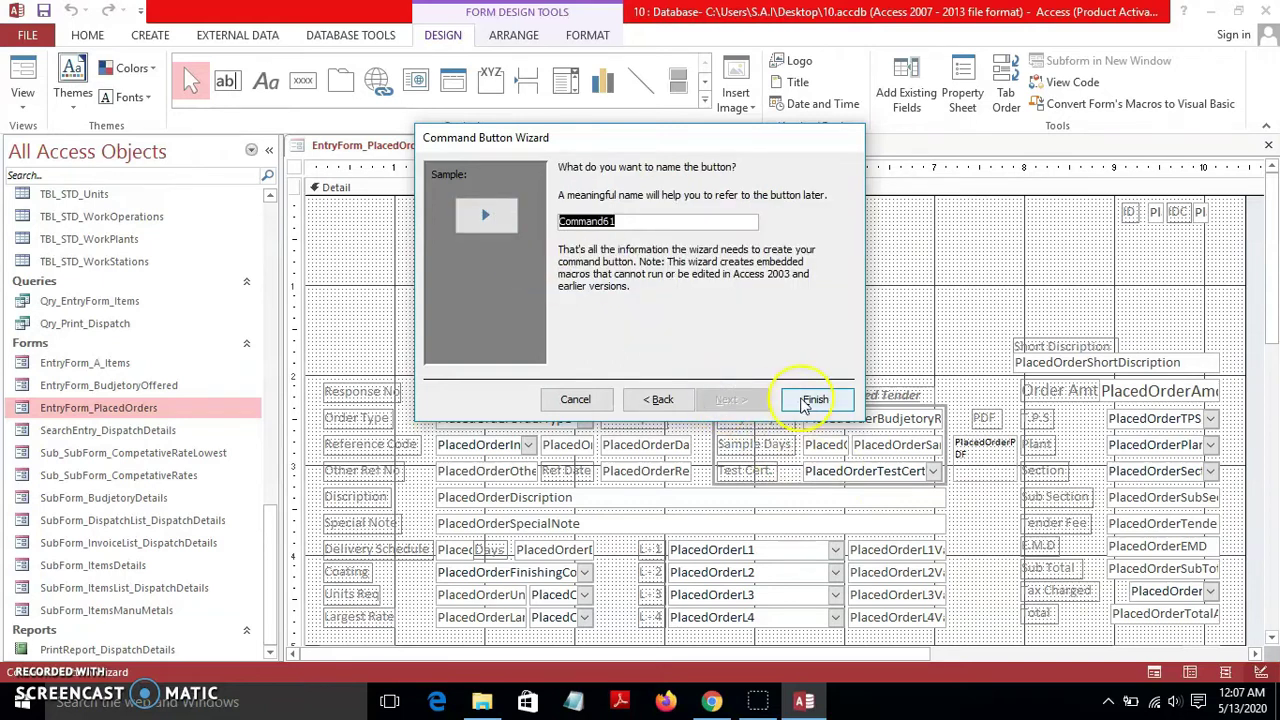
pyautogui.click(812, 399)
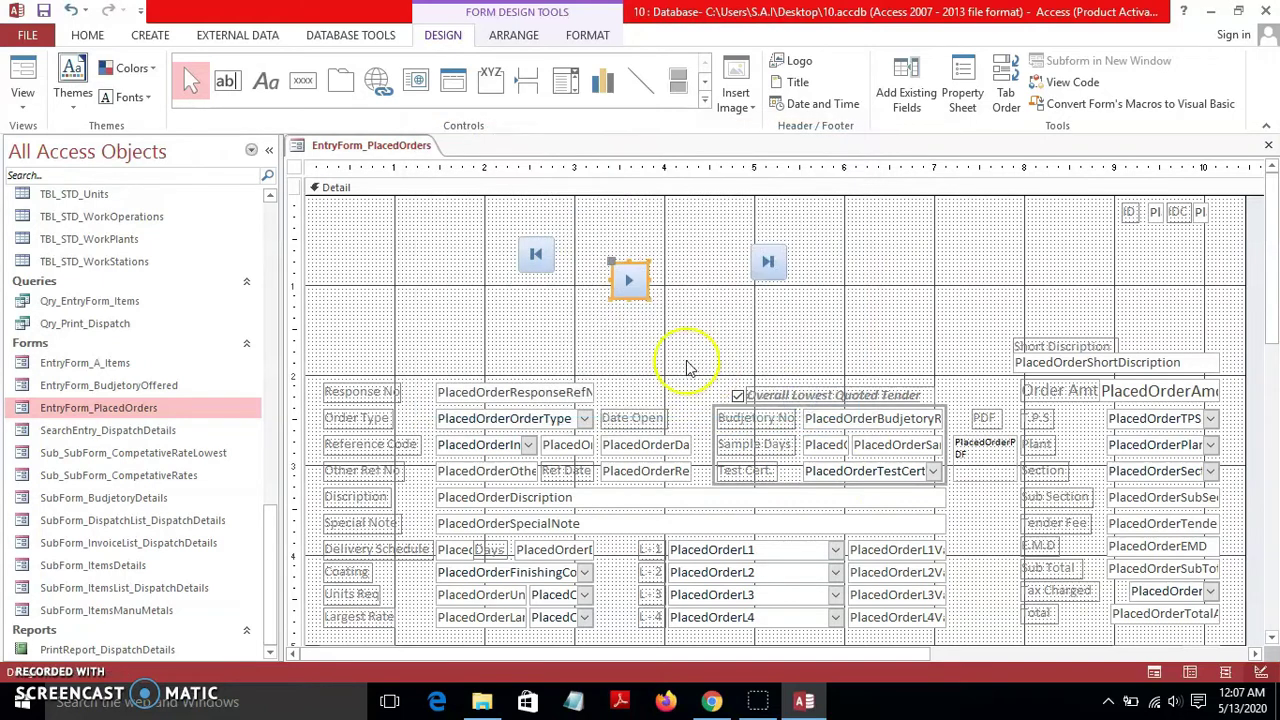
# Add a command button just below the first-record button with the Go To Previous Record action, its default picture and default name
pyautogui.click(303, 80)
pyautogui.moveTo(525, 290); pyautogui.dragTo(617, 315)
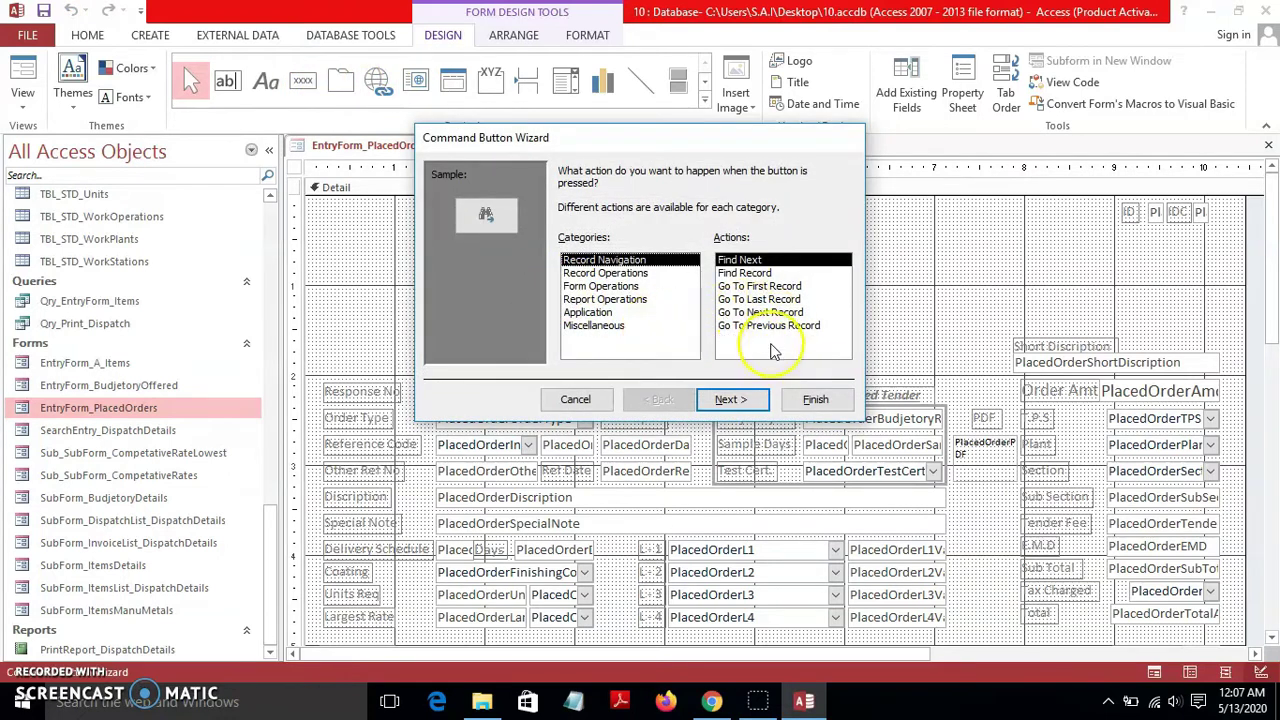
pyautogui.click(770, 329)
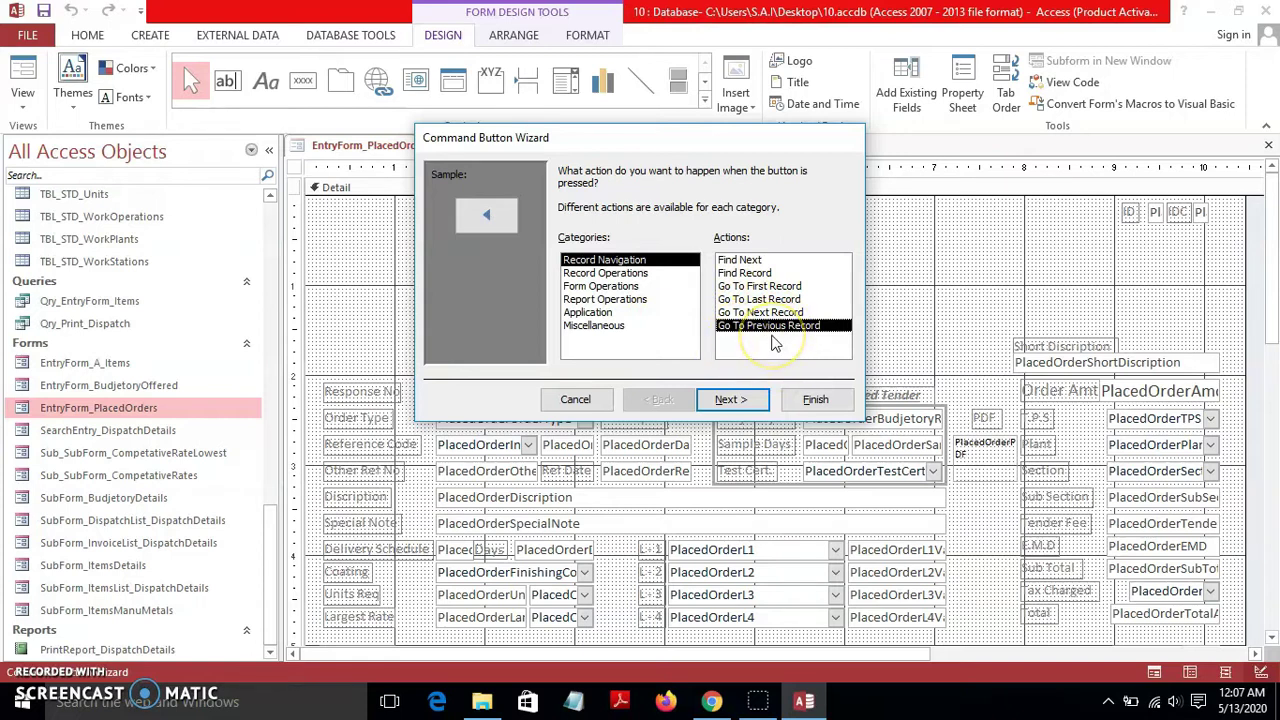
pyautogui.click(746, 399)
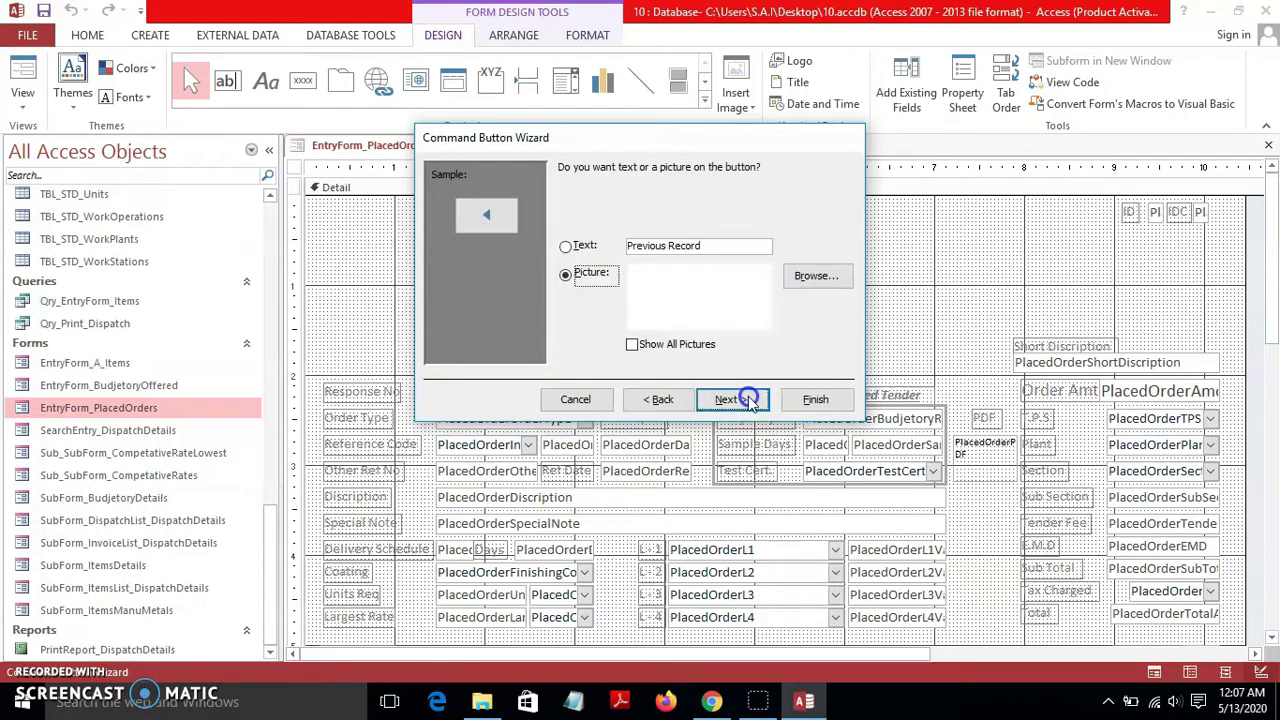
pyautogui.click(746, 399)
pyautogui.click(815, 399)
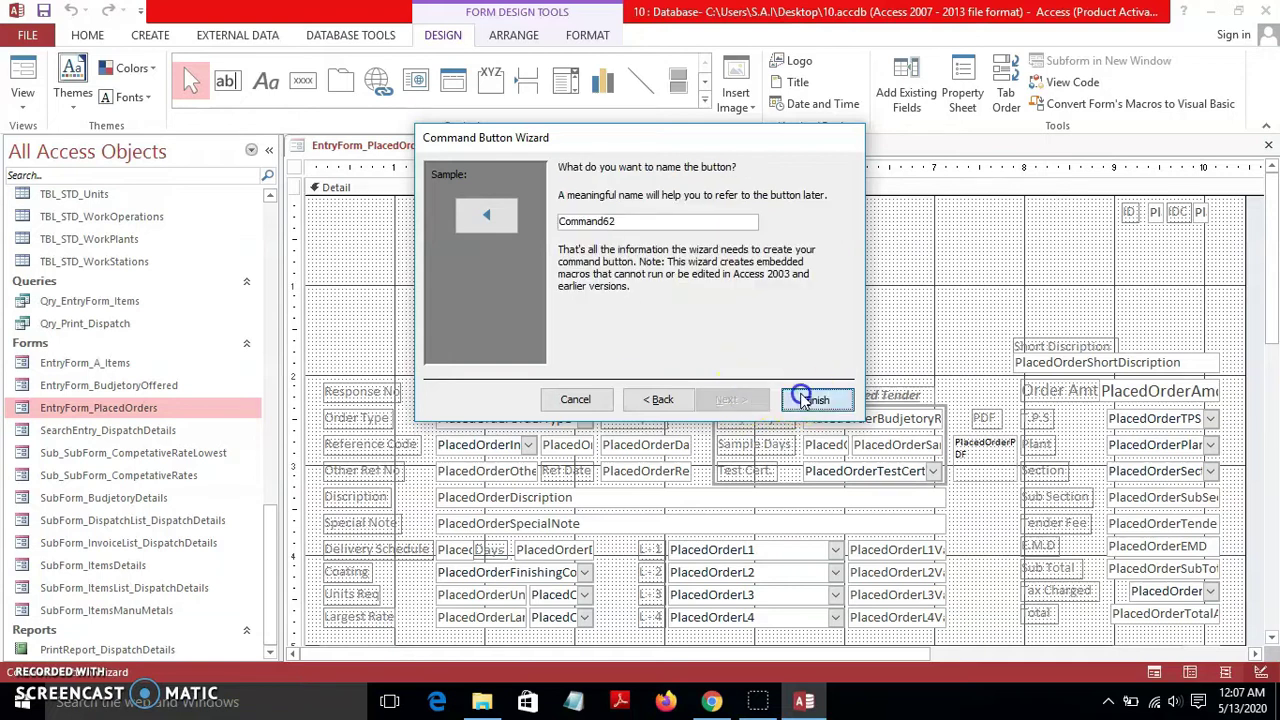
# Line up the navigation buttons in the order first, previous, next, last and move the row directly below the ID and IDC fields
pyautogui.moveTo(637, 281); pyautogui.dragTo(735, 261)
pyautogui.moveTo(543, 310); pyautogui.dragTo(583, 257)
pyautogui.click(614, 310)
pyautogui.moveTo(620, 306); pyautogui.dragTo(647, 262)
pyautogui.moveTo(795, 350); pyautogui.dragTo(645, 262)
pyautogui.moveTo(645, 262); pyautogui.dragTo(1092, 256)
pyautogui.click(920, 283)
pyautogui.click(860, 286)
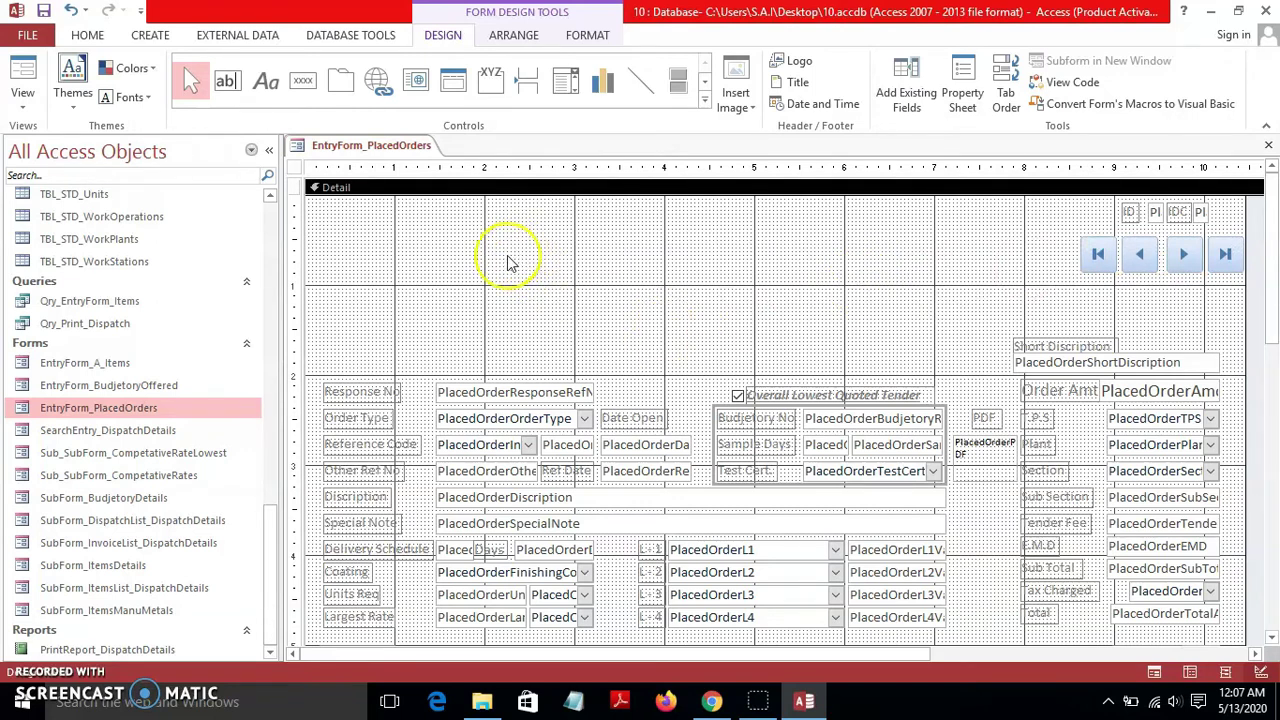
# Test the next-record and first-record buttons in Form View and return to Design View
pyautogui.click(22, 75)
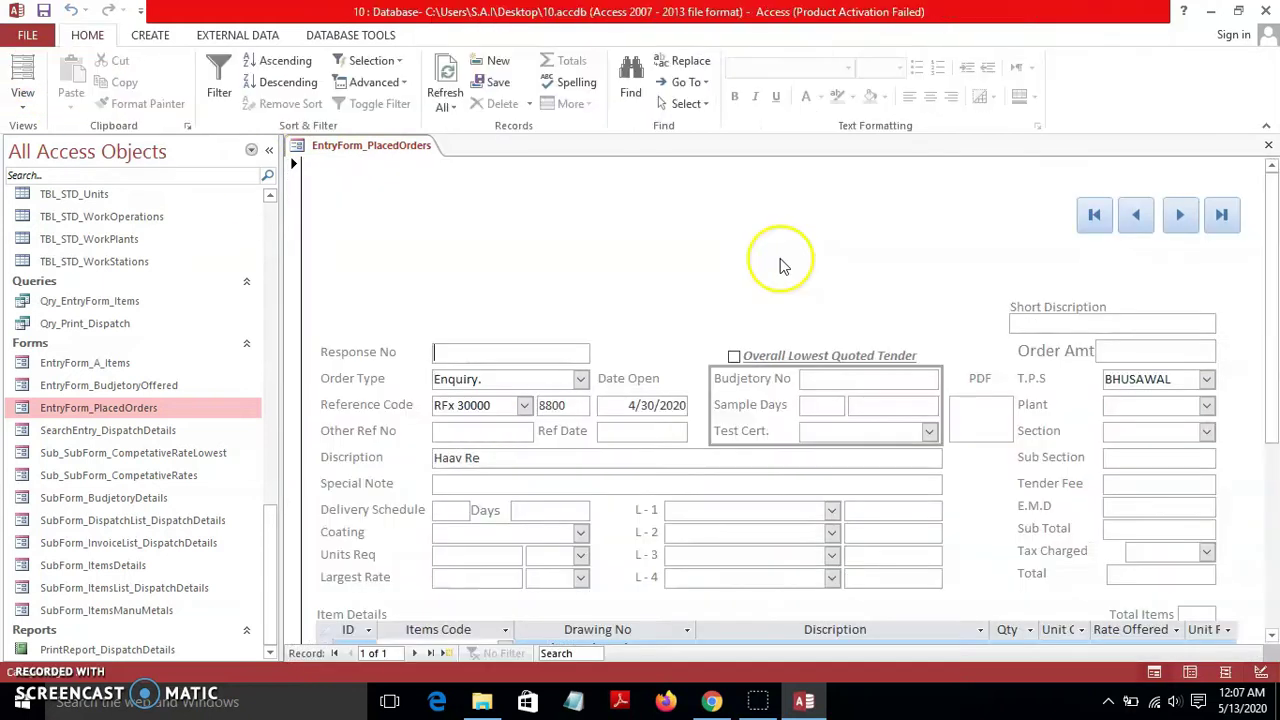
pyautogui.click(1182, 218)
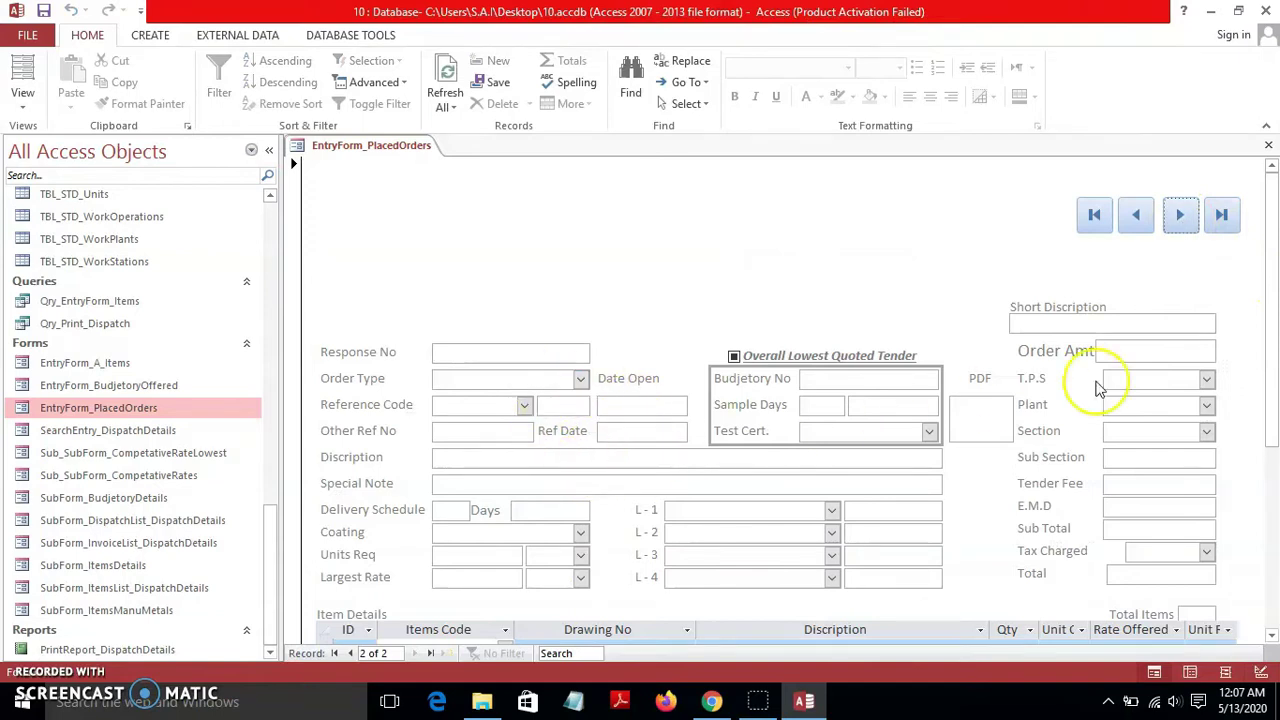
pyautogui.scroll(-1, 1274, 330)
pyautogui.scroll(1, 1274, 308)
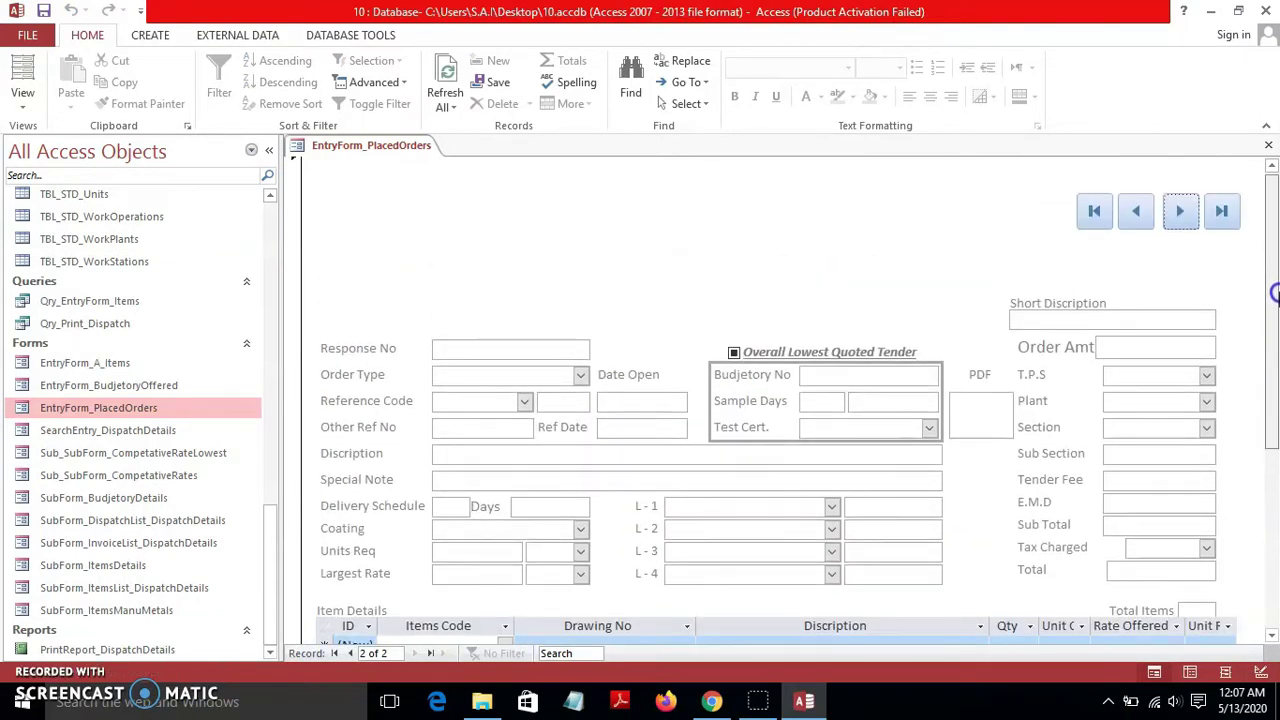
pyautogui.click(1096, 212)
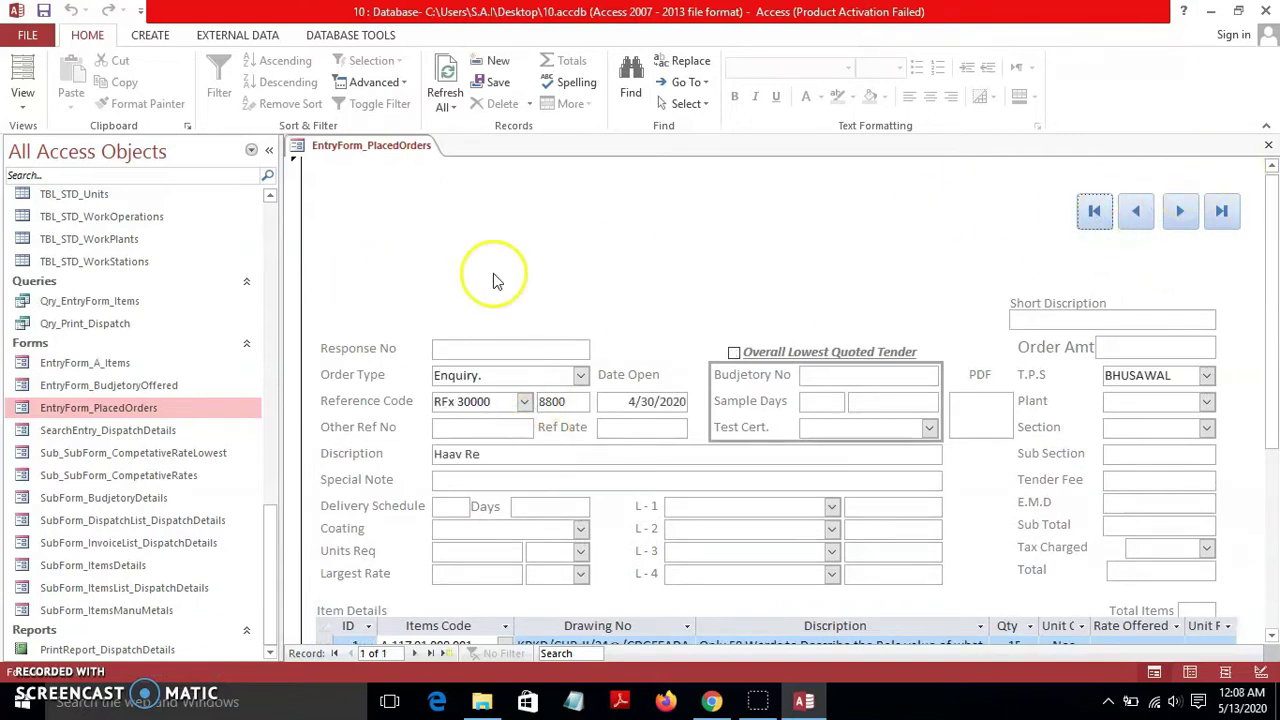
pyautogui.click(22, 100)
pyautogui.click(70, 258)
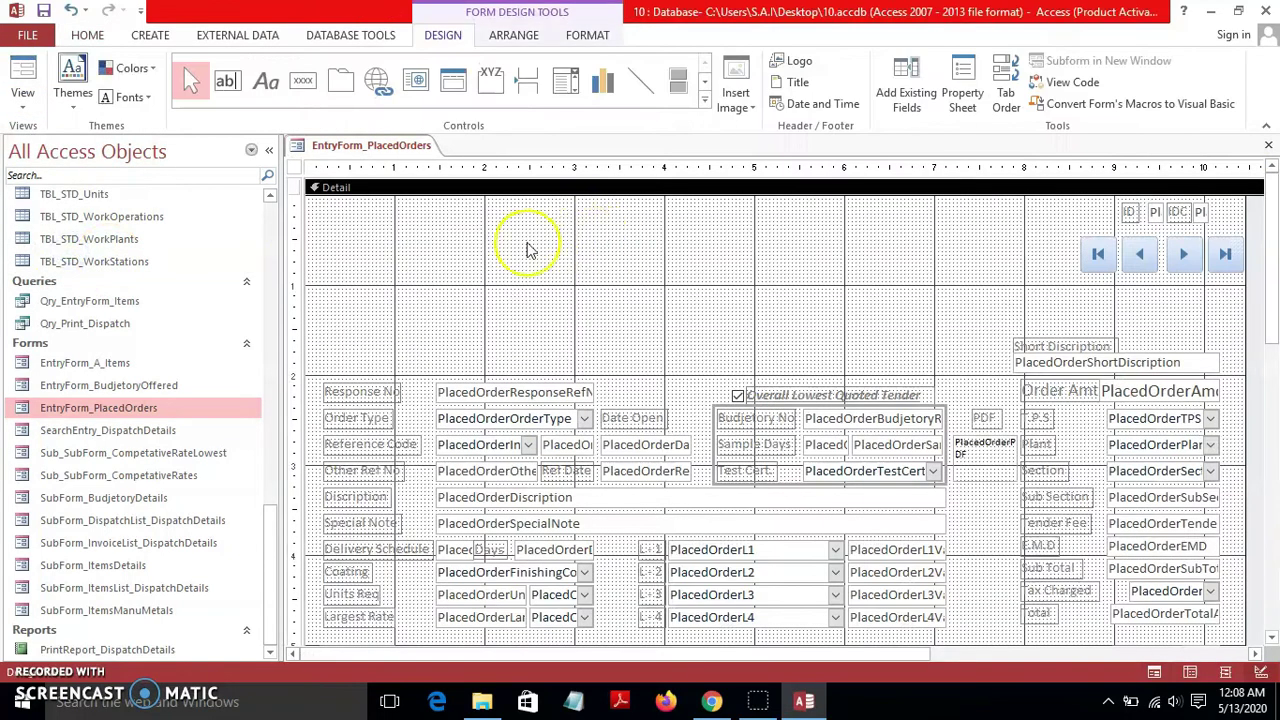
# Place a command button in the empty area above the order fields and assign it the Record Operations action Save Record
pyautogui.click(306, 82)
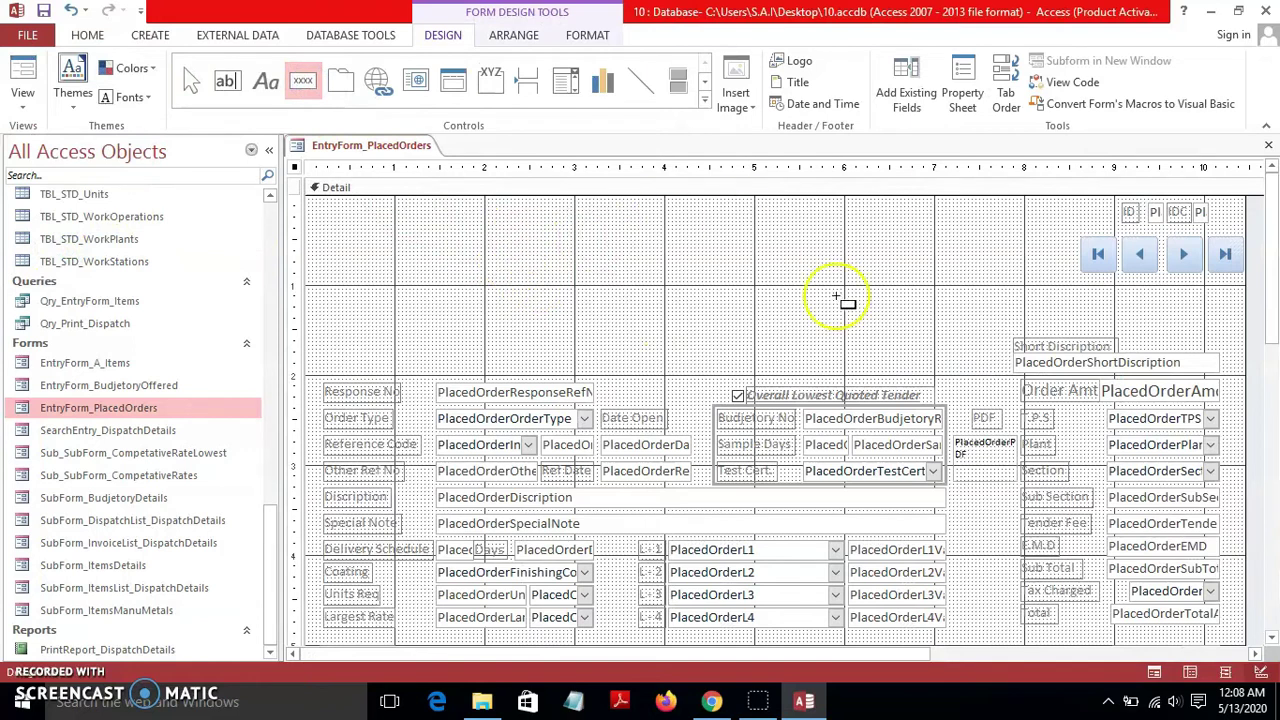
pyautogui.click(576, 238)
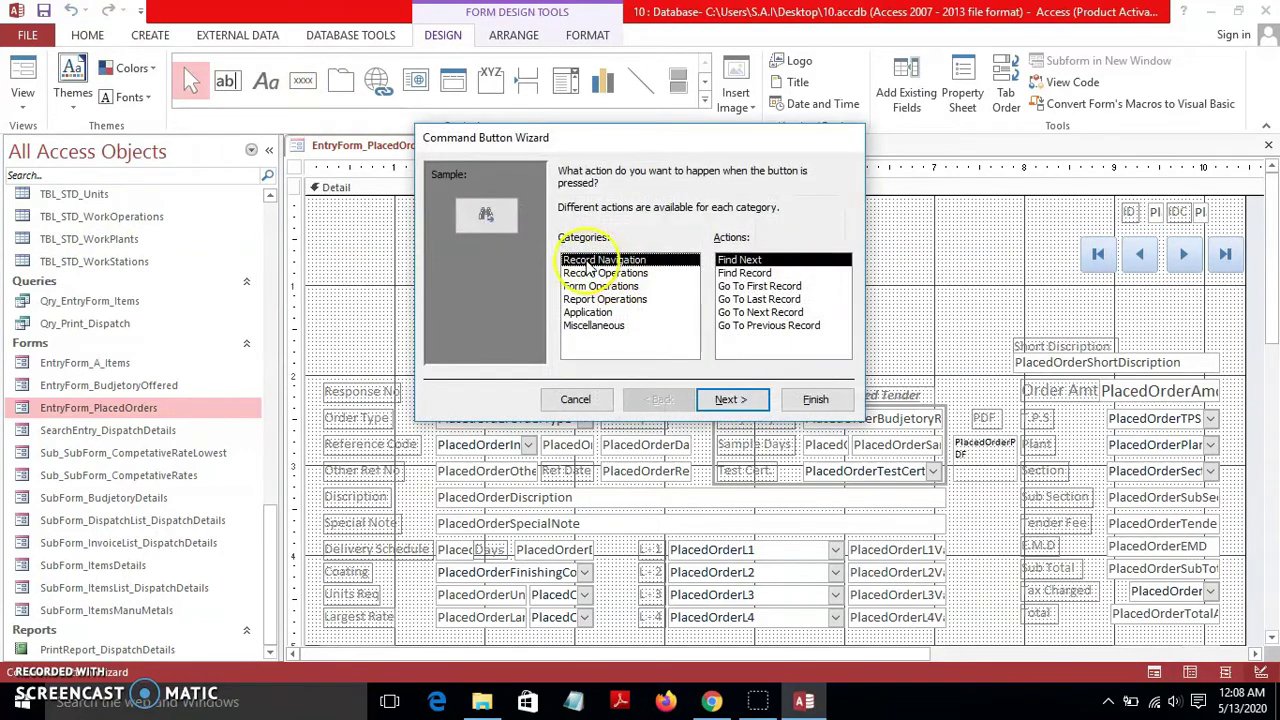
pyautogui.click(603, 273)
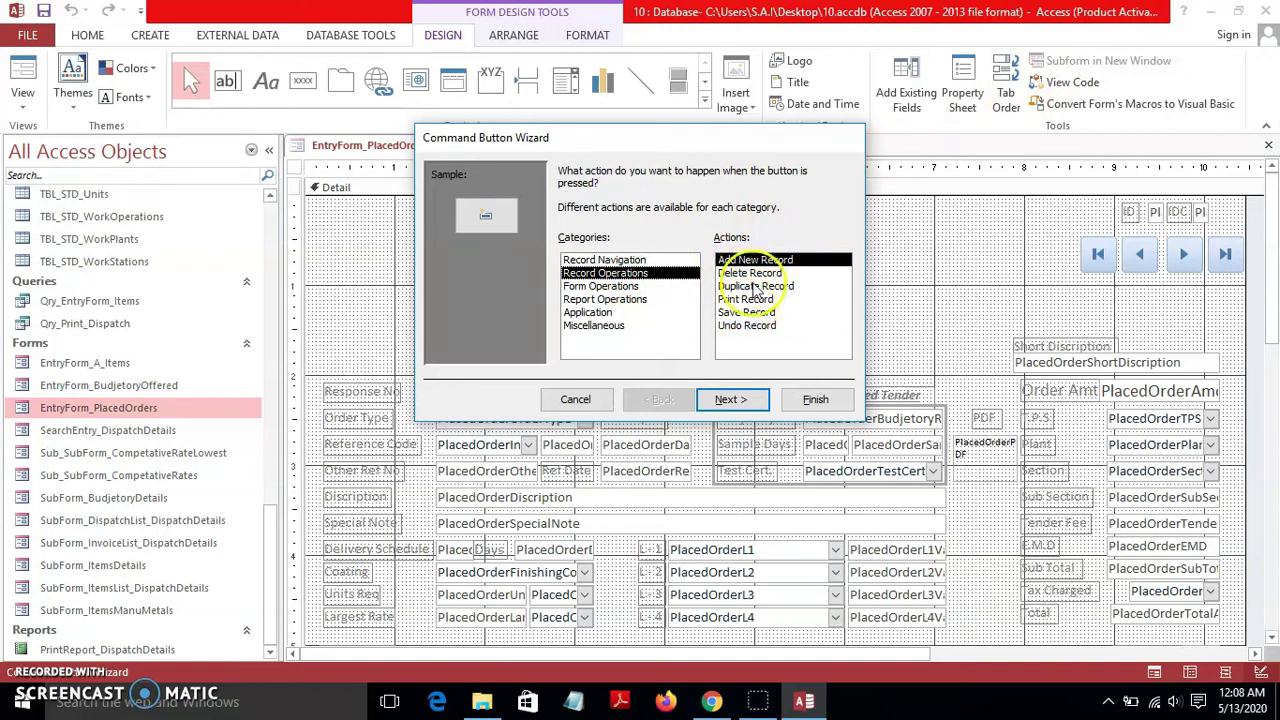
pyautogui.click(740, 315)
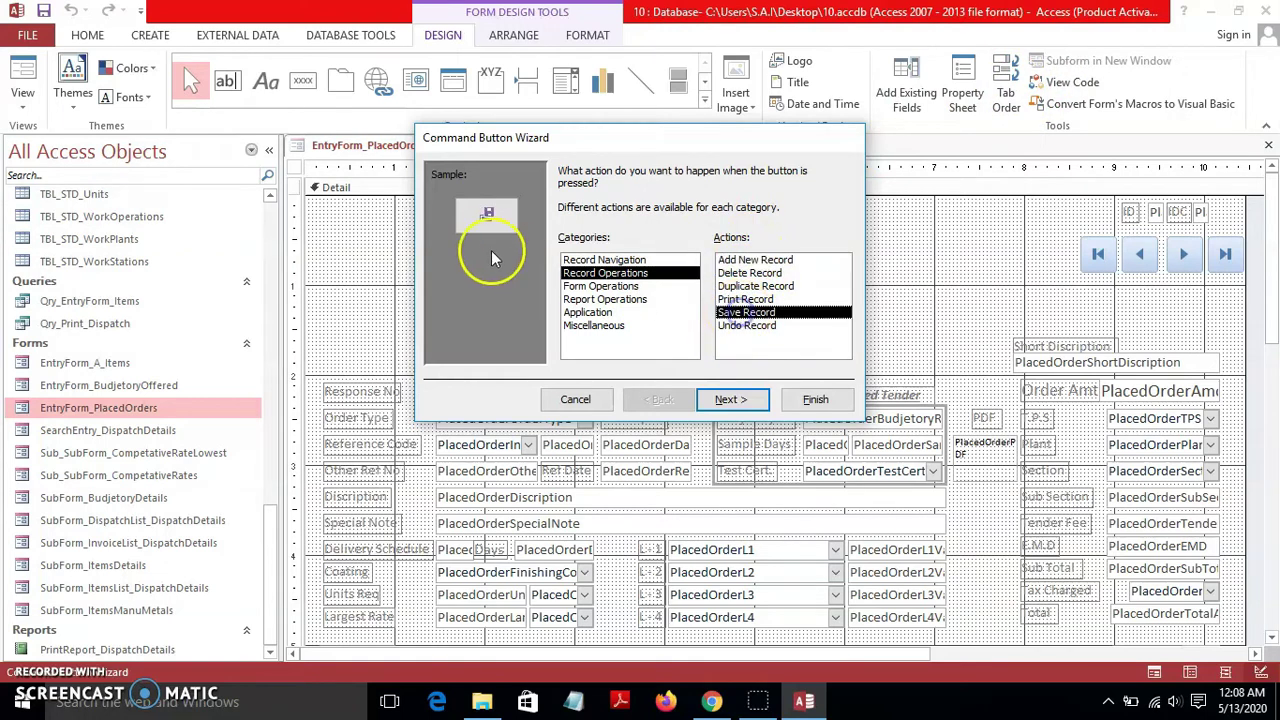
pyautogui.click(729, 400)
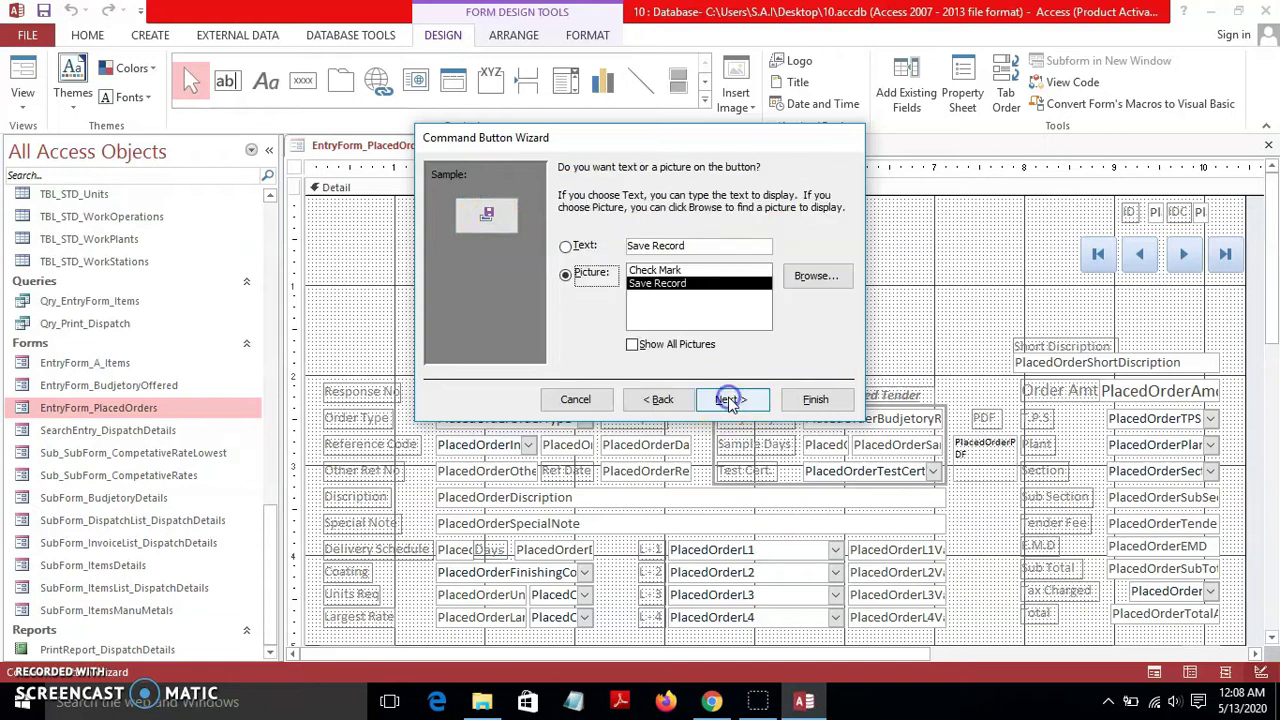
# Finish the button with the text Save and the default name, and move it above the Response No label
pyautogui.click(699, 243)
pyautogui.press('BackSpace')
pyautogui.press('BackSpace')
pyautogui.press('BackSpace')
pyautogui.press('BackSpace')
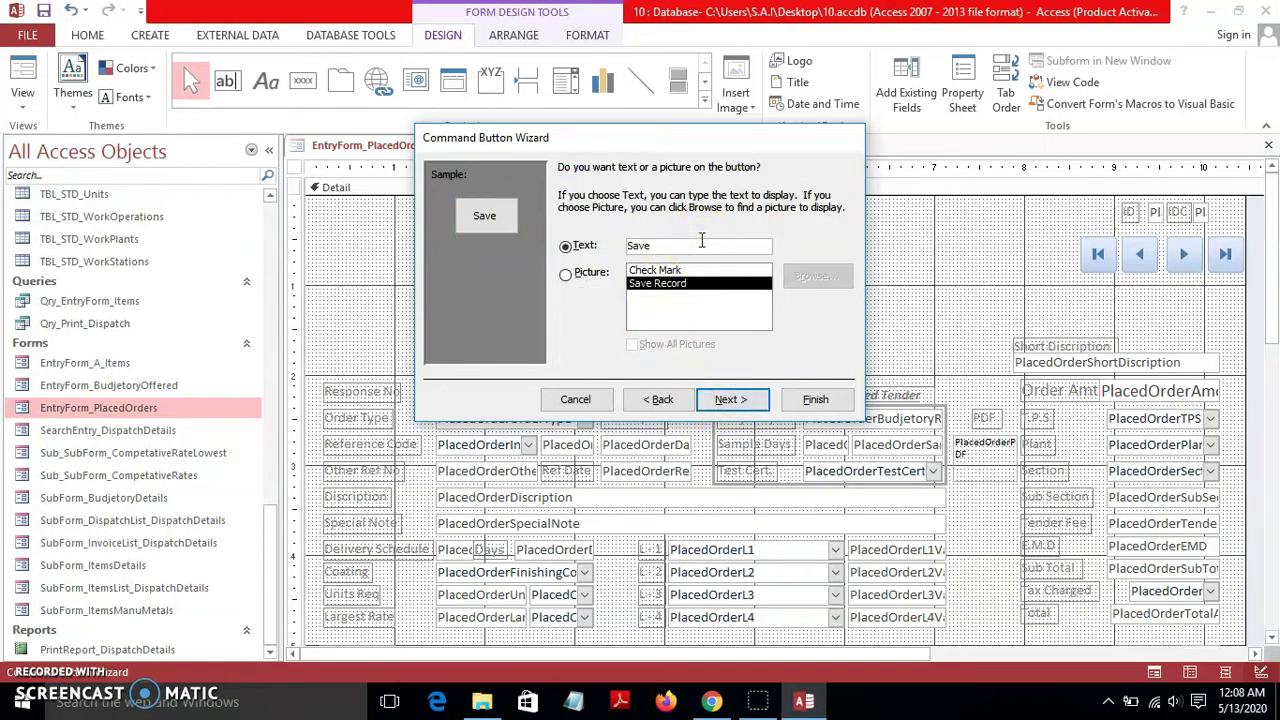
pyautogui.click(716, 400)
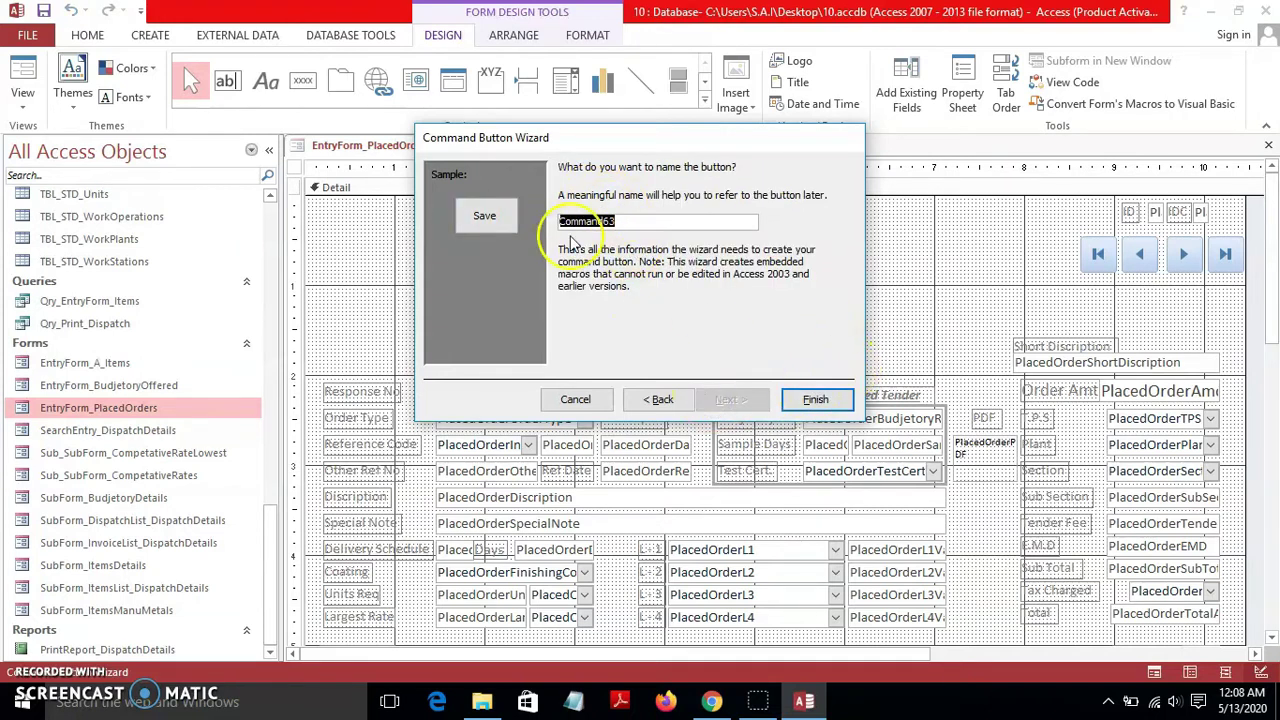
pyautogui.click(816, 400)
pyautogui.moveTo(596, 249); pyautogui.dragTo(349, 260)
pyautogui.click(474, 298)
# Add a Print Record command button with the Printer picture and default name, and move it directly below the last-record button
pyautogui.click(302, 80)
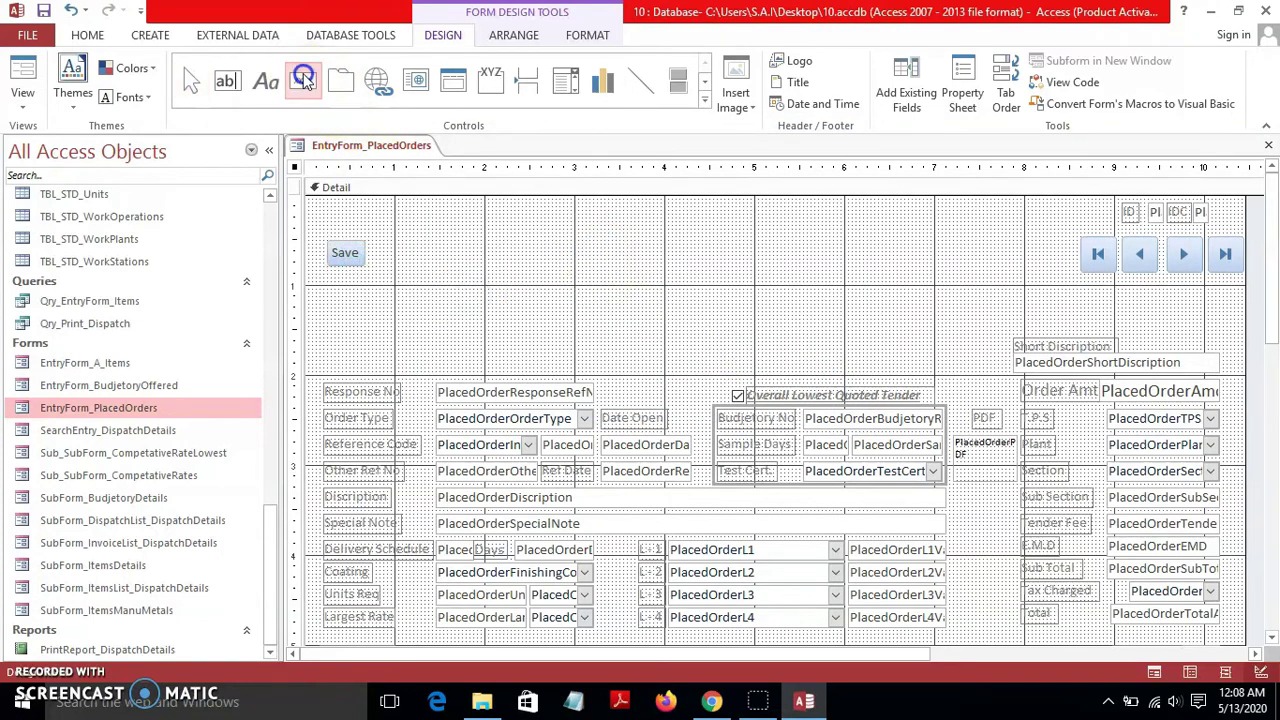
pyautogui.click(464, 242)
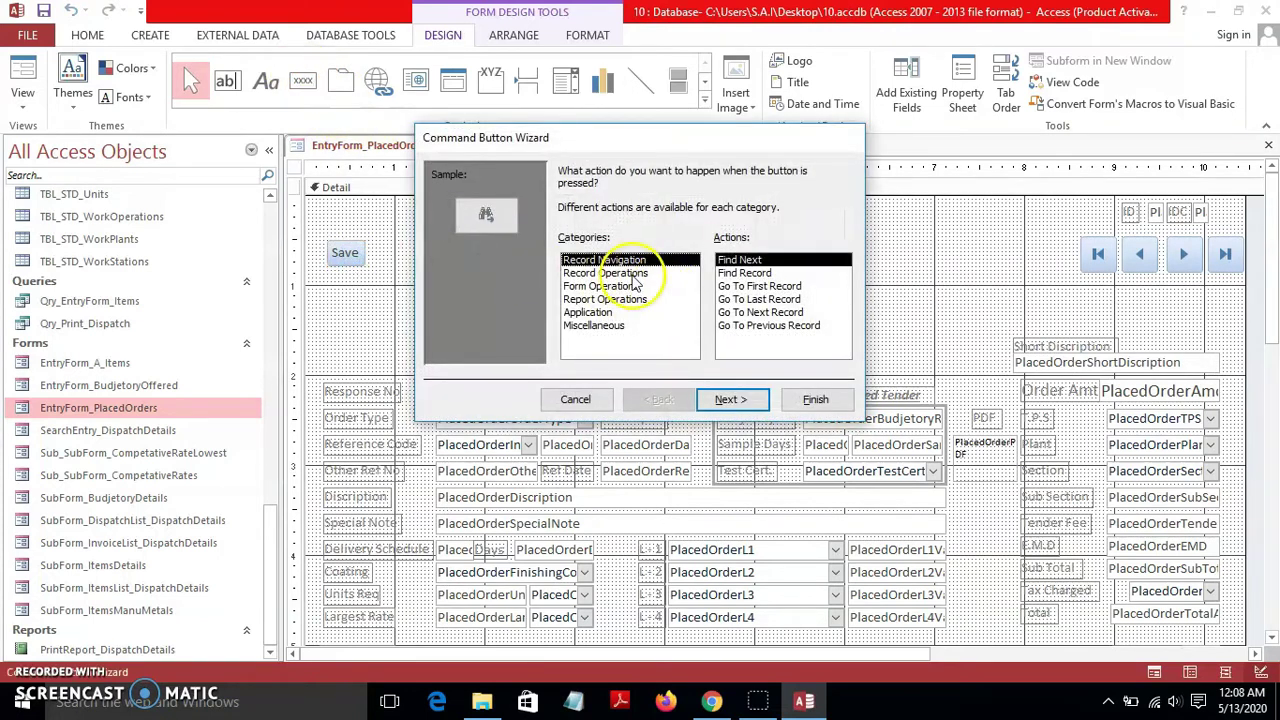
pyautogui.click(628, 273)
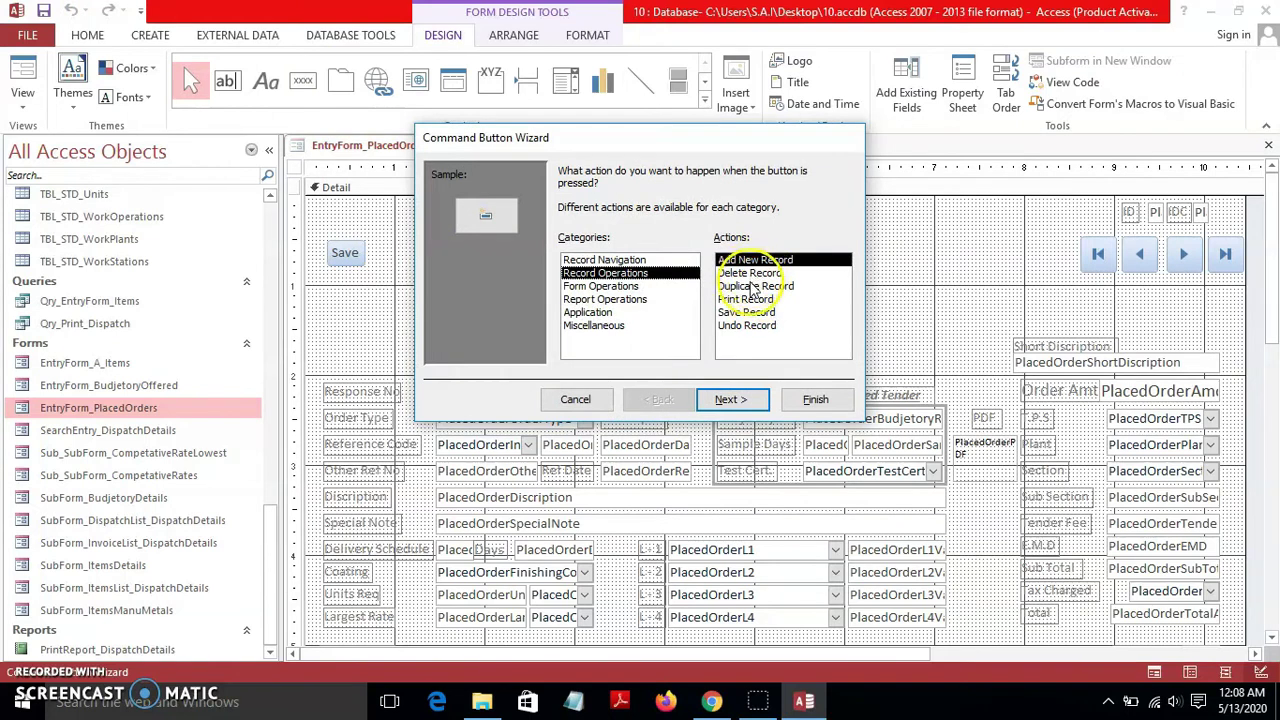
pyautogui.click(745, 299)
pyautogui.click(737, 396)
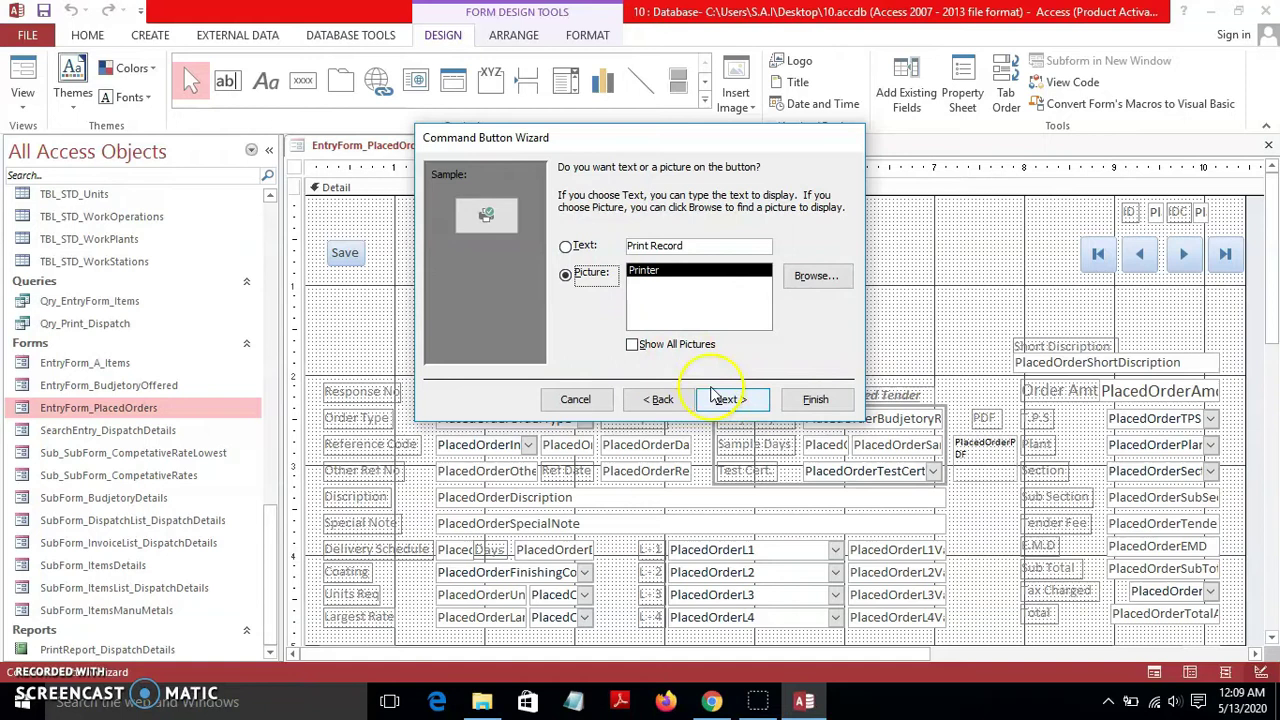
pyautogui.click(728, 398)
pyautogui.click(812, 399)
pyautogui.moveTo(483, 262); pyautogui.dragTo(1225, 296)
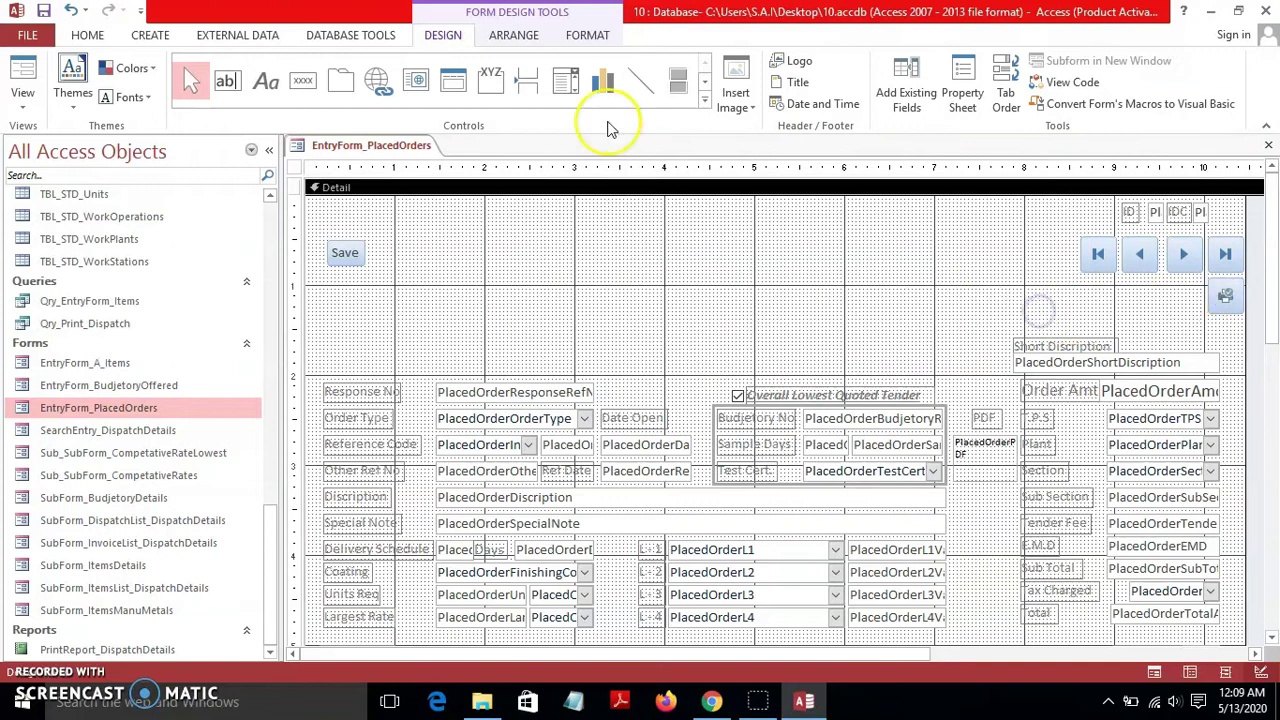
# Add a command button above the order fields with the Record Operations action Add New Record, the text New and the default name
pyautogui.click(305, 82)
pyautogui.click(500, 232)
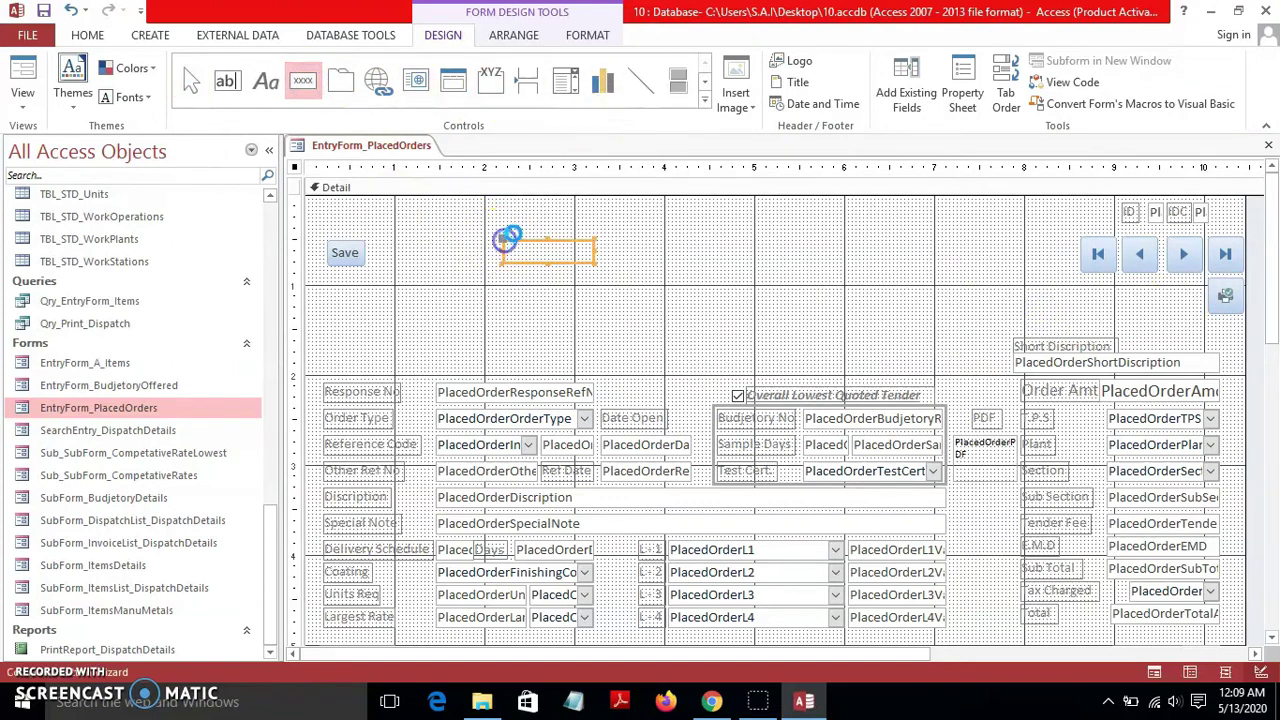
pyautogui.click(605, 273)
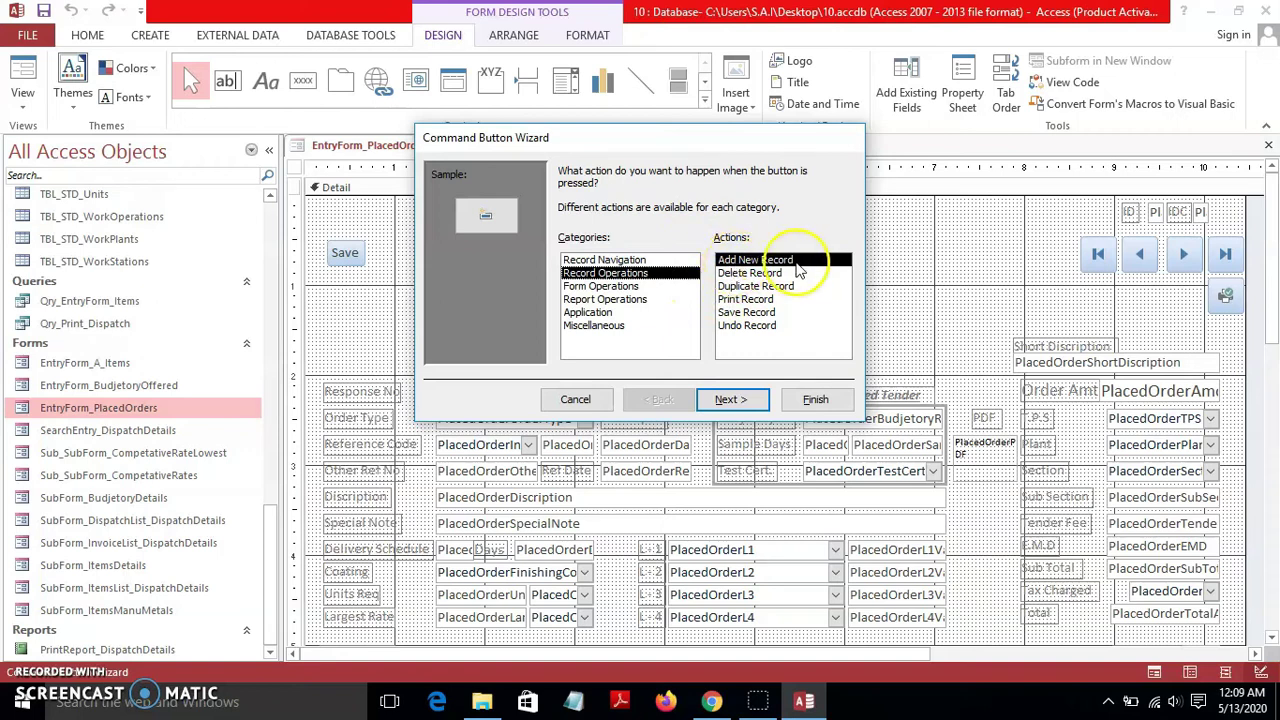
pyautogui.click(733, 400)
pyautogui.click(690, 245)
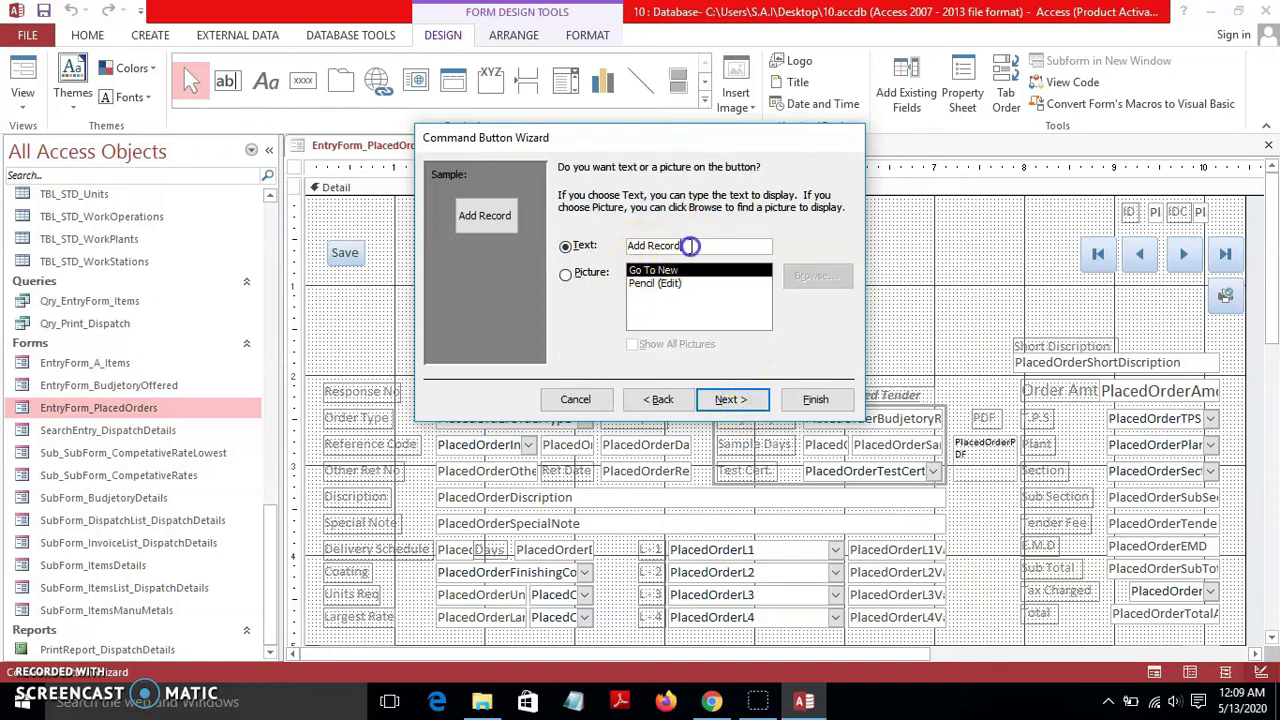
pyautogui.press('BackSpace')
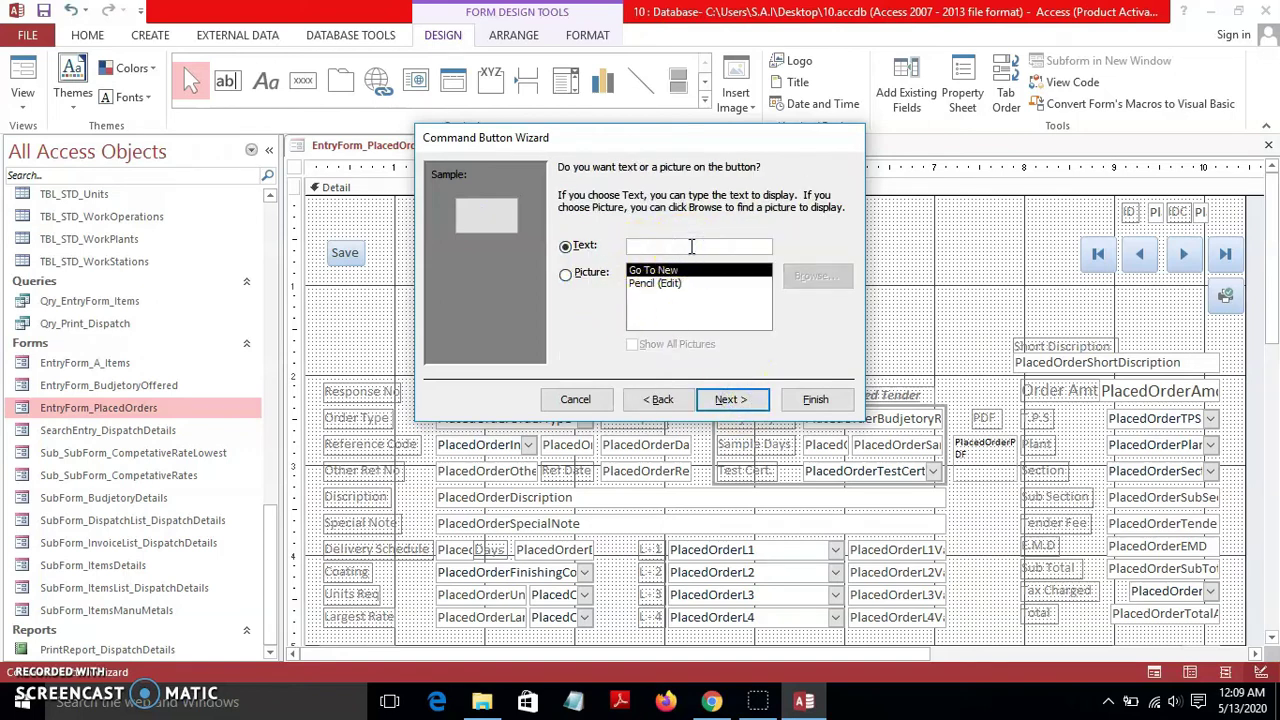
pyautogui.write('New')
pyautogui.click(733, 400)
pyautogui.click(815, 399)
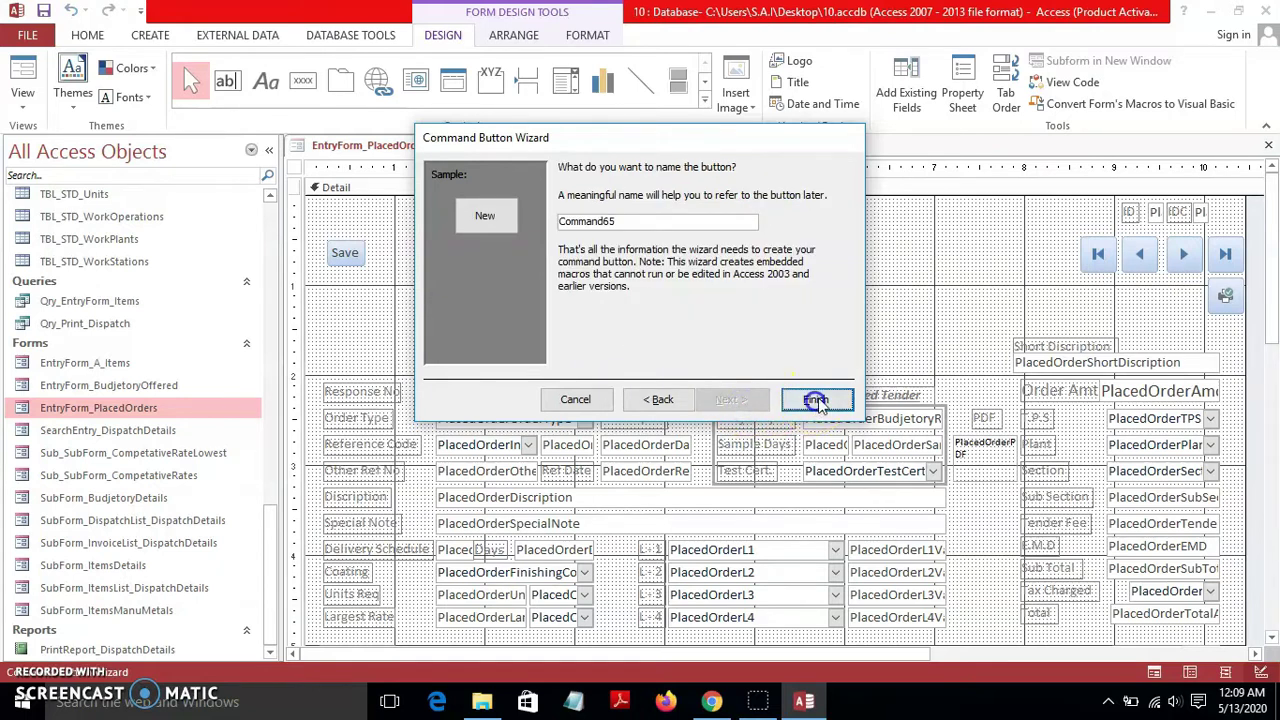
# Stack the New button directly above the Save button and widen both equally to about 1.3 inches
pyautogui.click(409, 271)
pyautogui.click(352, 292)
pyautogui.moveTo(353, 293); pyautogui.dragTo(356, 302)
pyautogui.moveTo(526, 255); pyautogui.dragTo(352, 264)
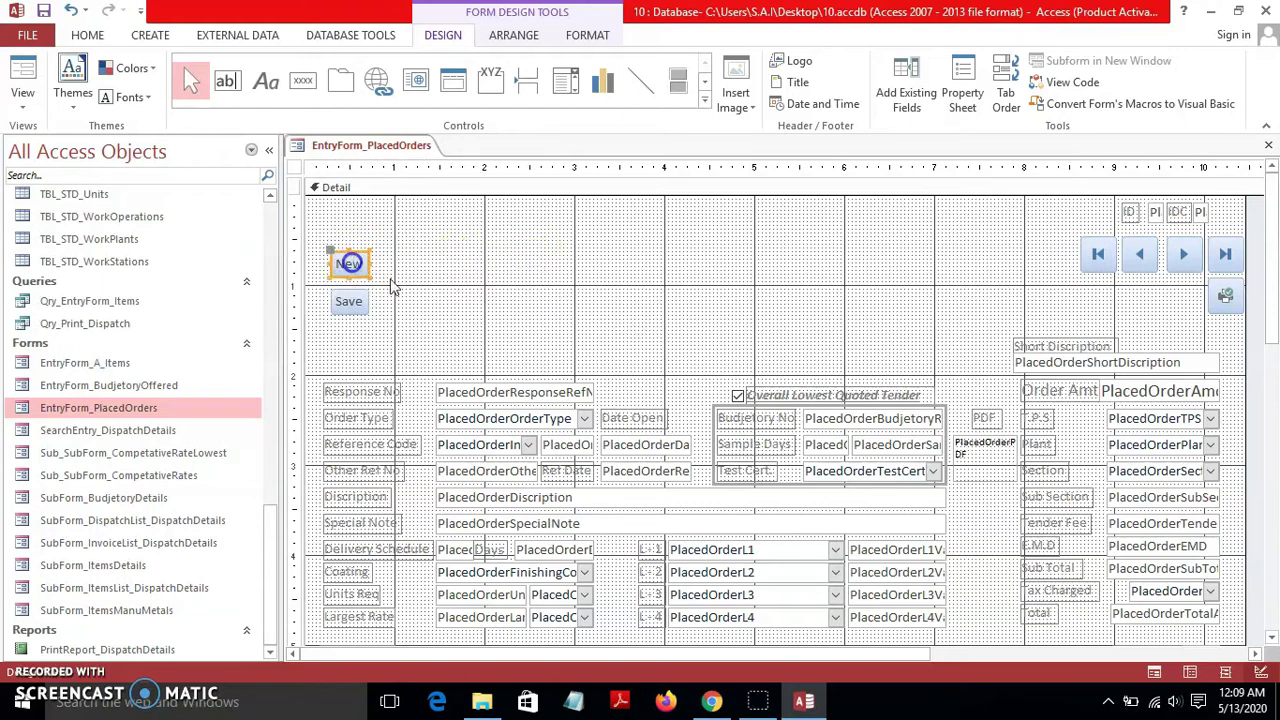
pyautogui.click(431, 304)
pyautogui.click(431, 291)
pyautogui.moveTo(423, 337)
pyautogui.mouseDown()
pyautogui.moveTo(363, 237)
pyautogui.moveTo(363, 249)
pyautogui.moveTo(451, 266)
pyautogui.mouseUp()
pyautogui.click(500, 313)
pyautogui.click(589, 340)
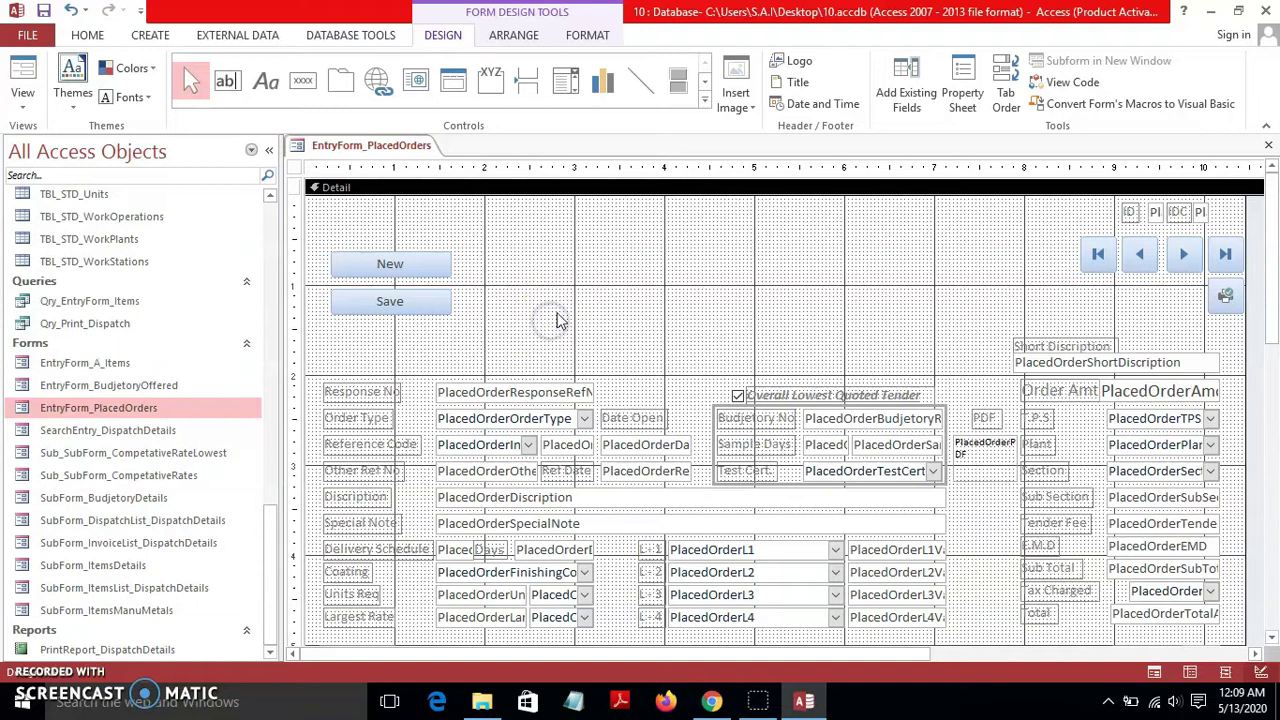
# Test the printer button in Form View and set the Microsoft Print to PDF orientation to Landscape
pyautogui.click(22, 92)
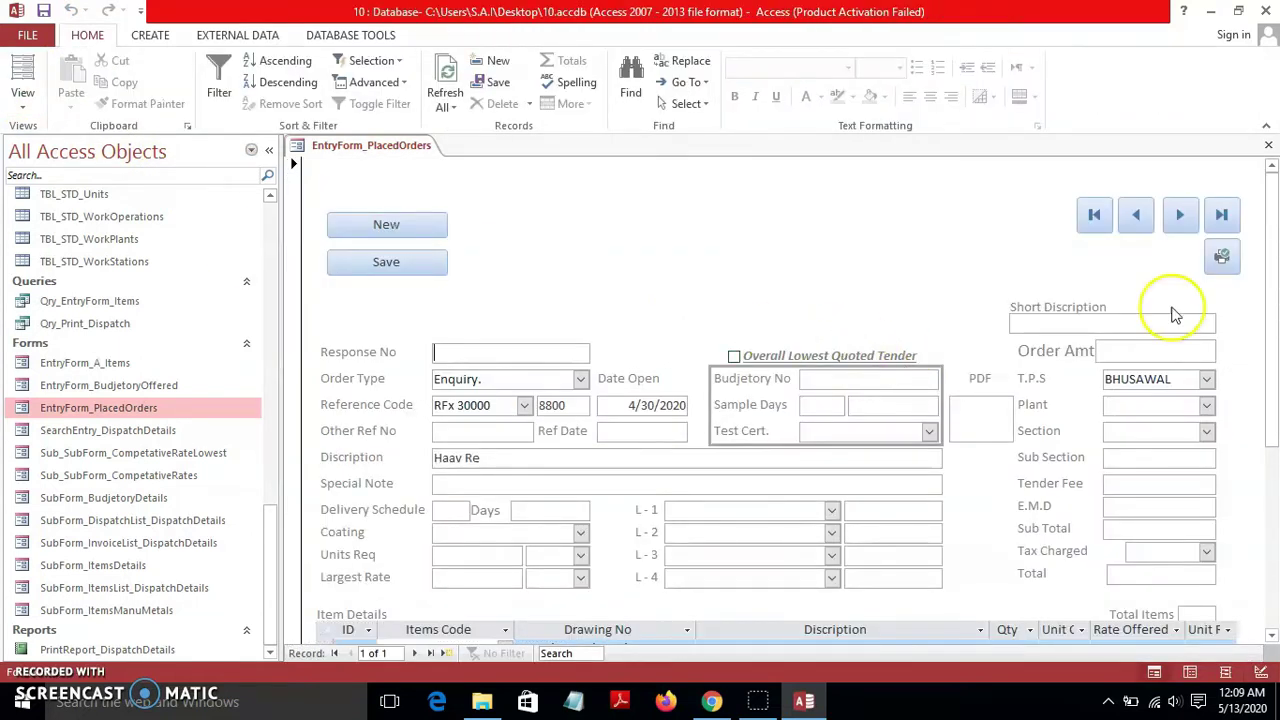
pyautogui.click(1221, 258)
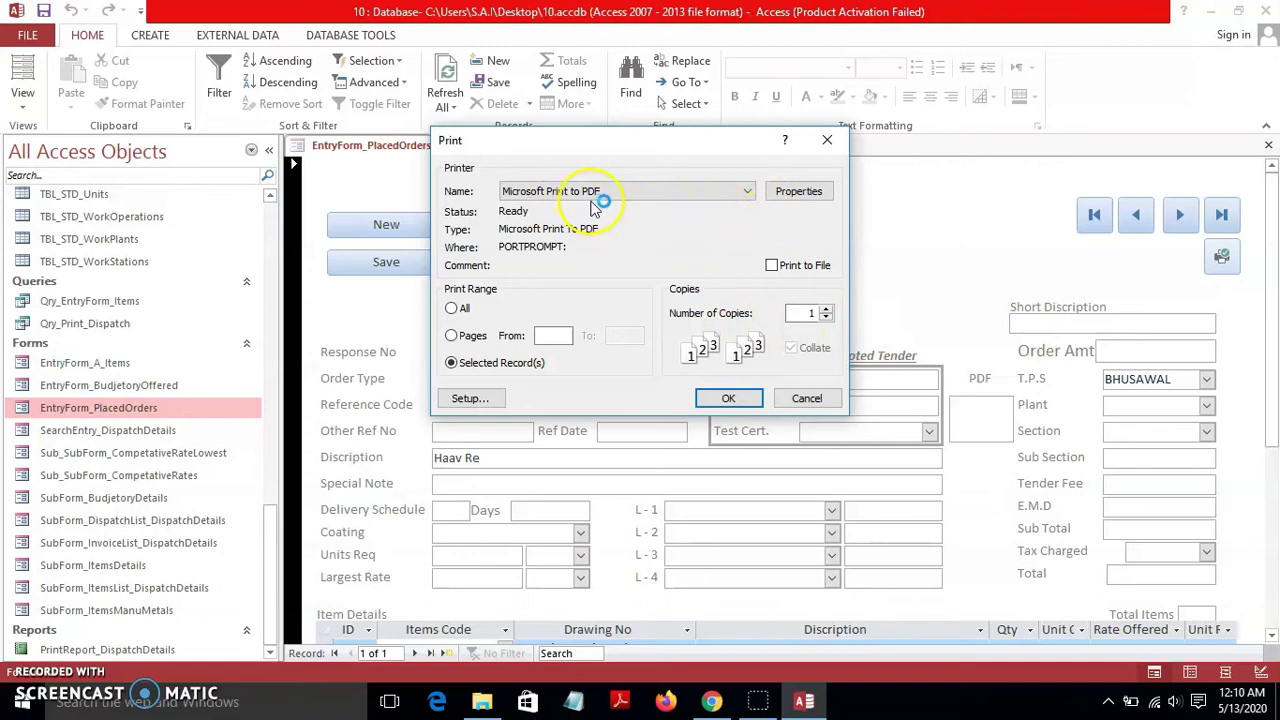
pyautogui.click(748, 192)
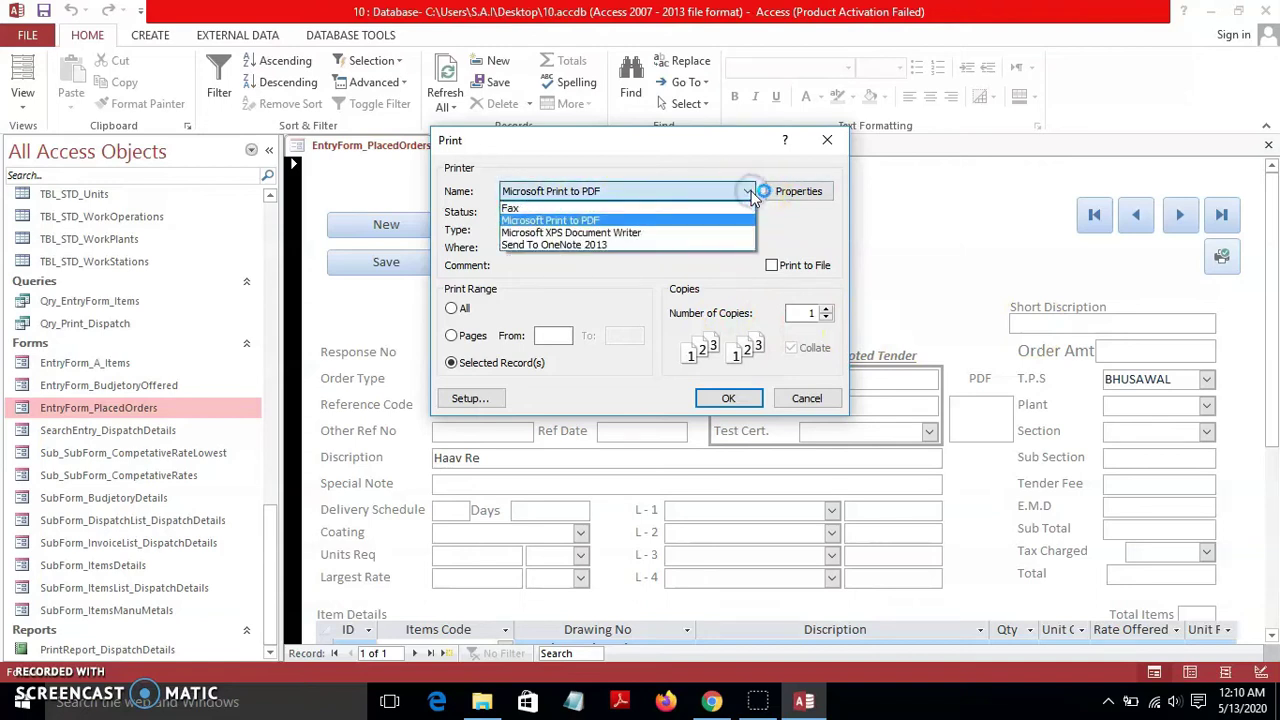
pyautogui.click(748, 190)
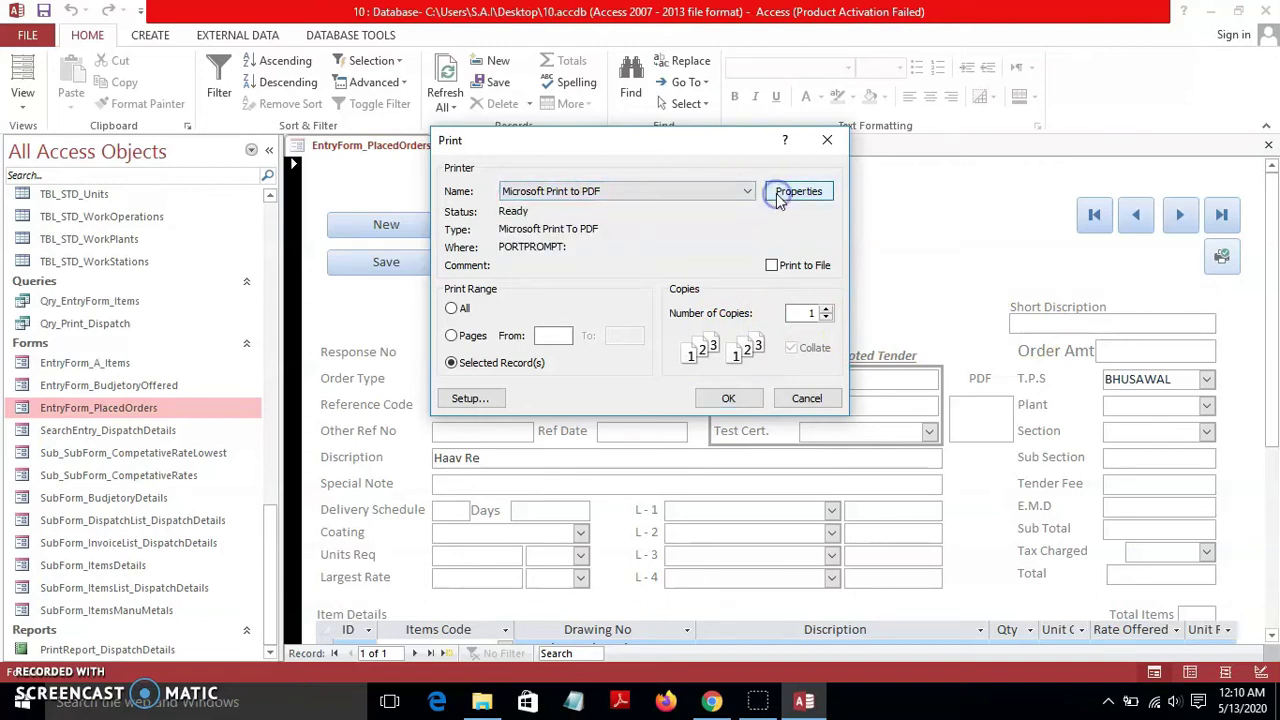
pyautogui.click(776, 192)
pyautogui.click(645, 239)
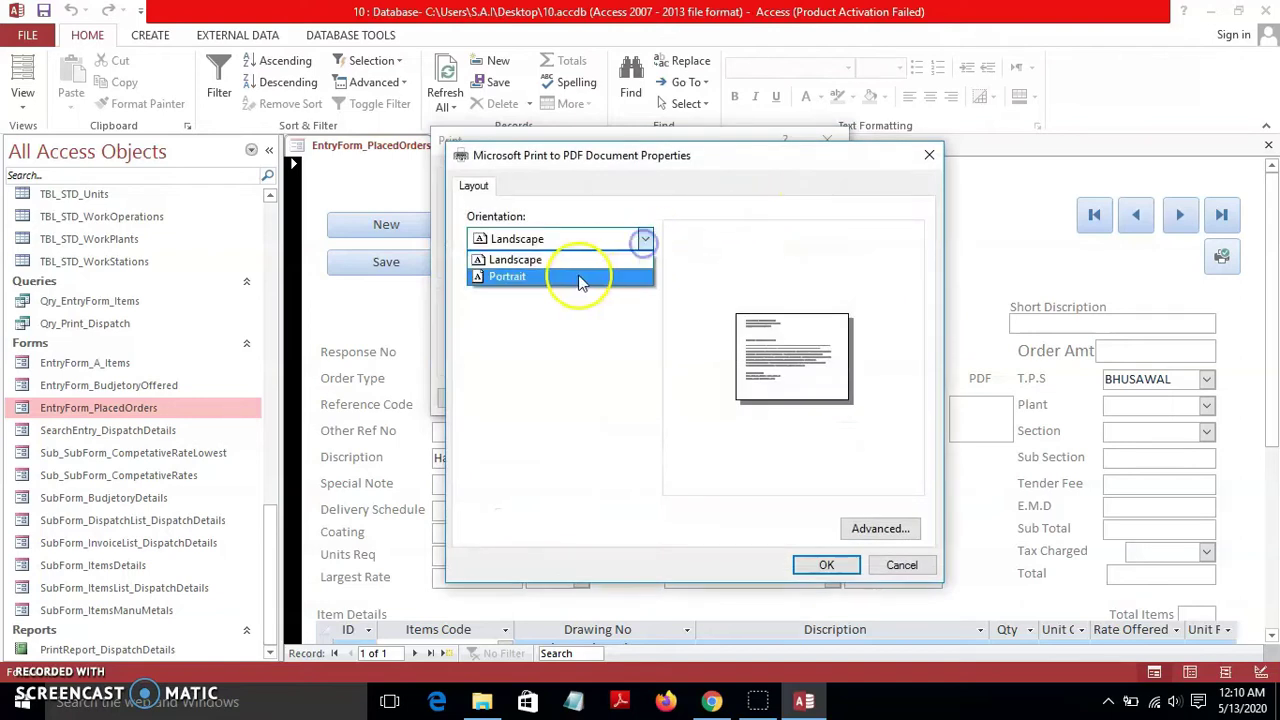
pyautogui.click(572, 261)
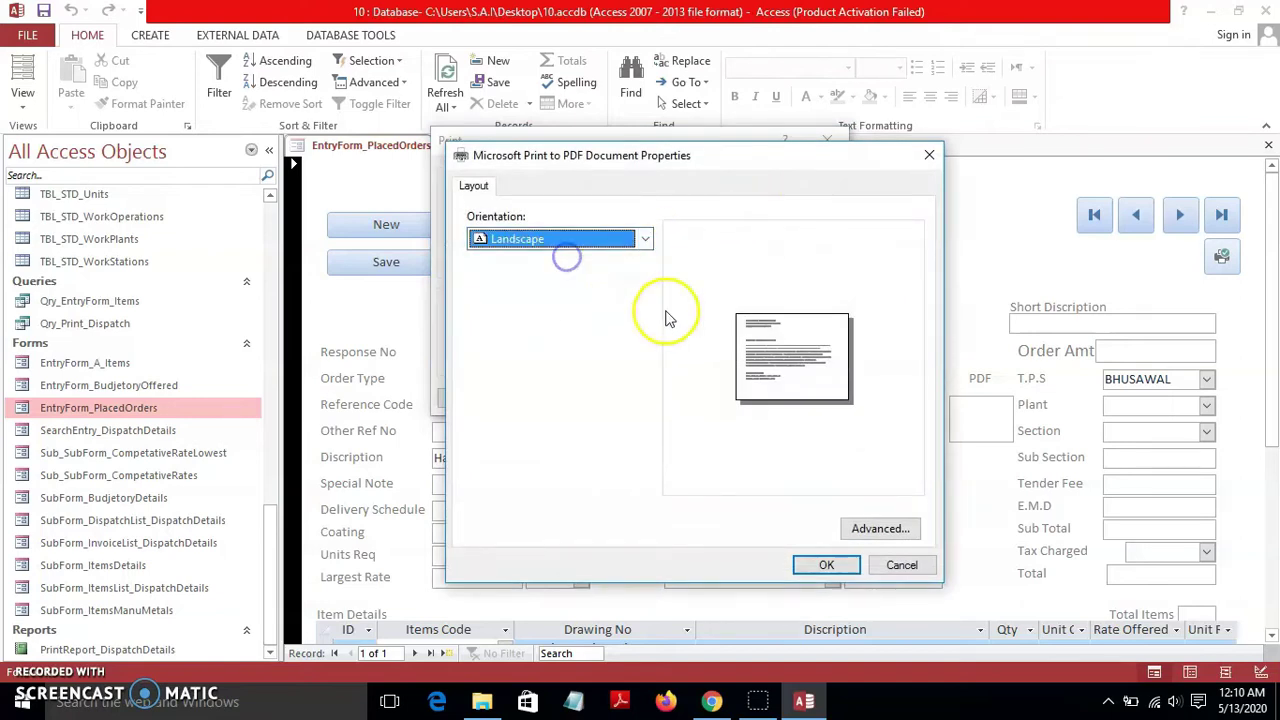
# Set the paper size to A4 and print the selected record to a PDF named 2 in the 0.1 DataBse folder
pyautogui.click(857, 530)
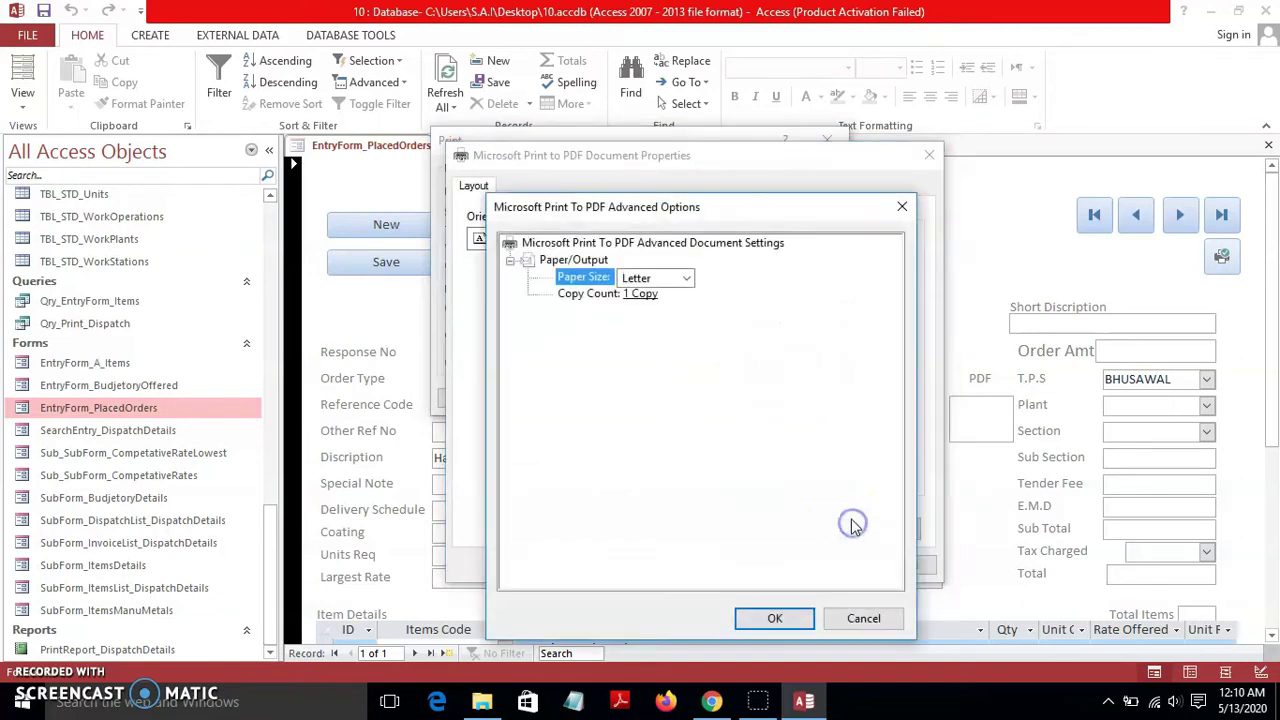
pyautogui.click(686, 278)
pyautogui.click(664, 313)
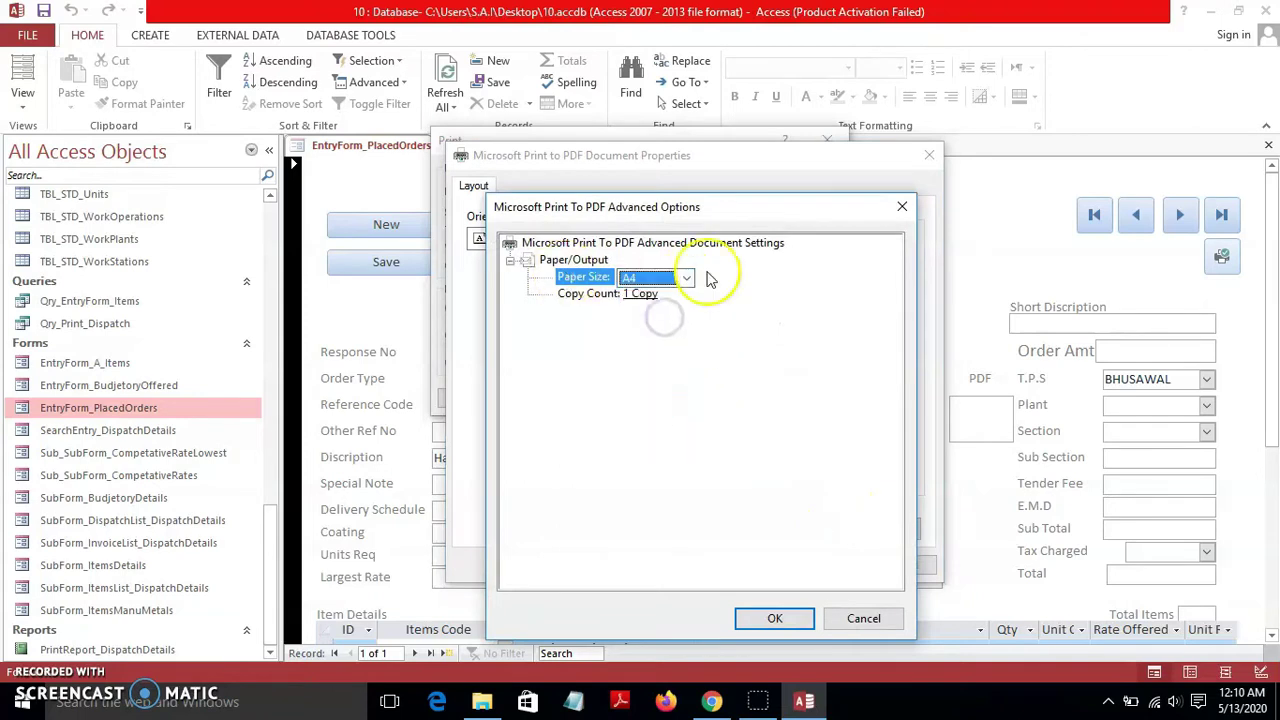
pyautogui.click(790, 620)
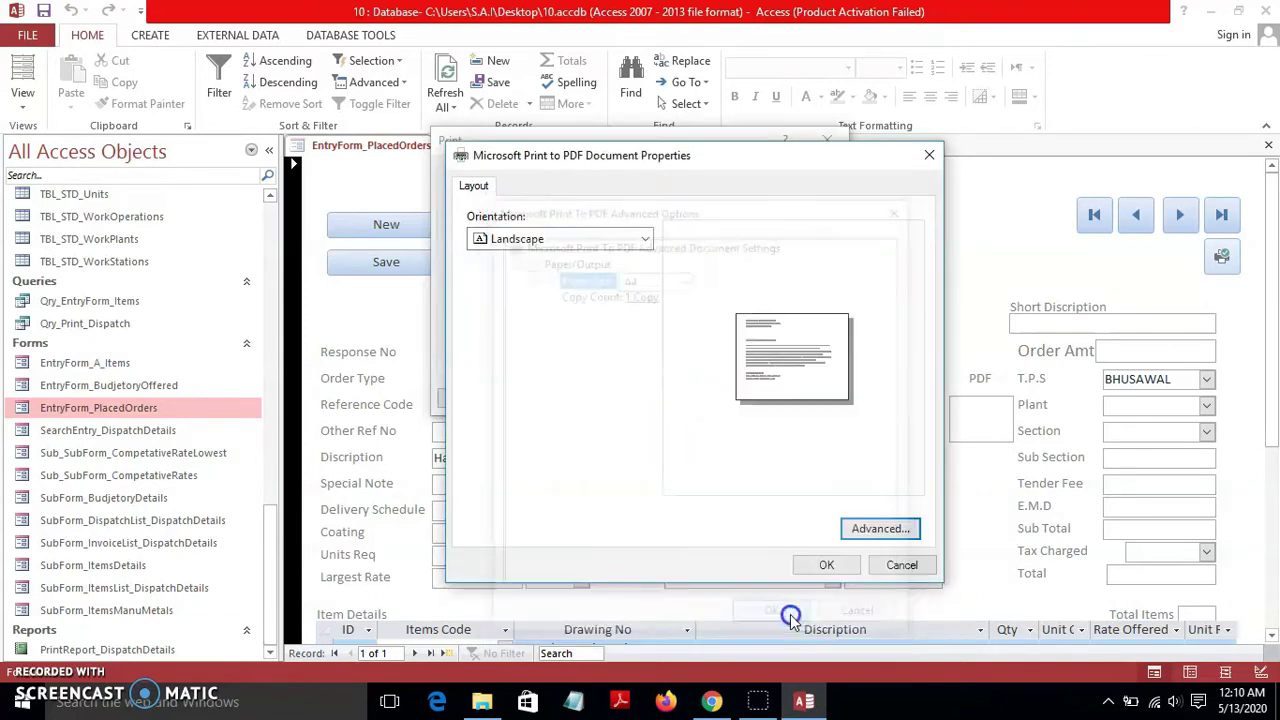
pyautogui.click(826, 566)
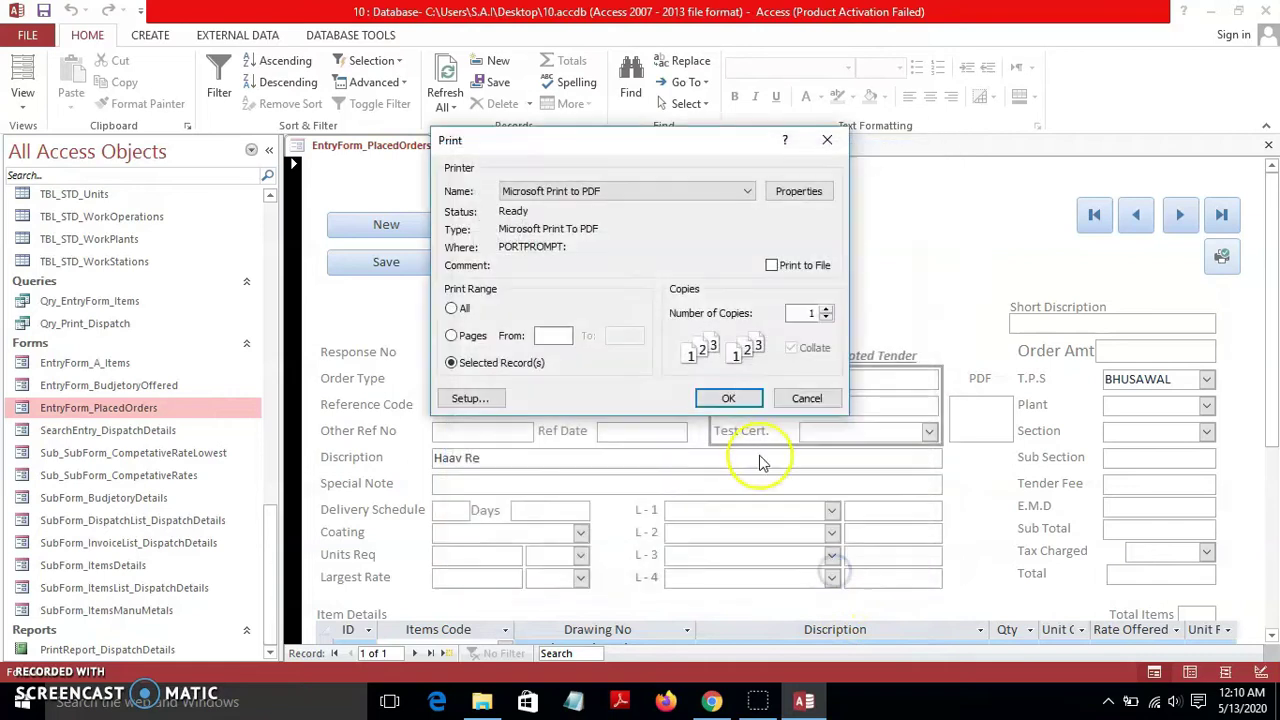
pyautogui.click(734, 398)
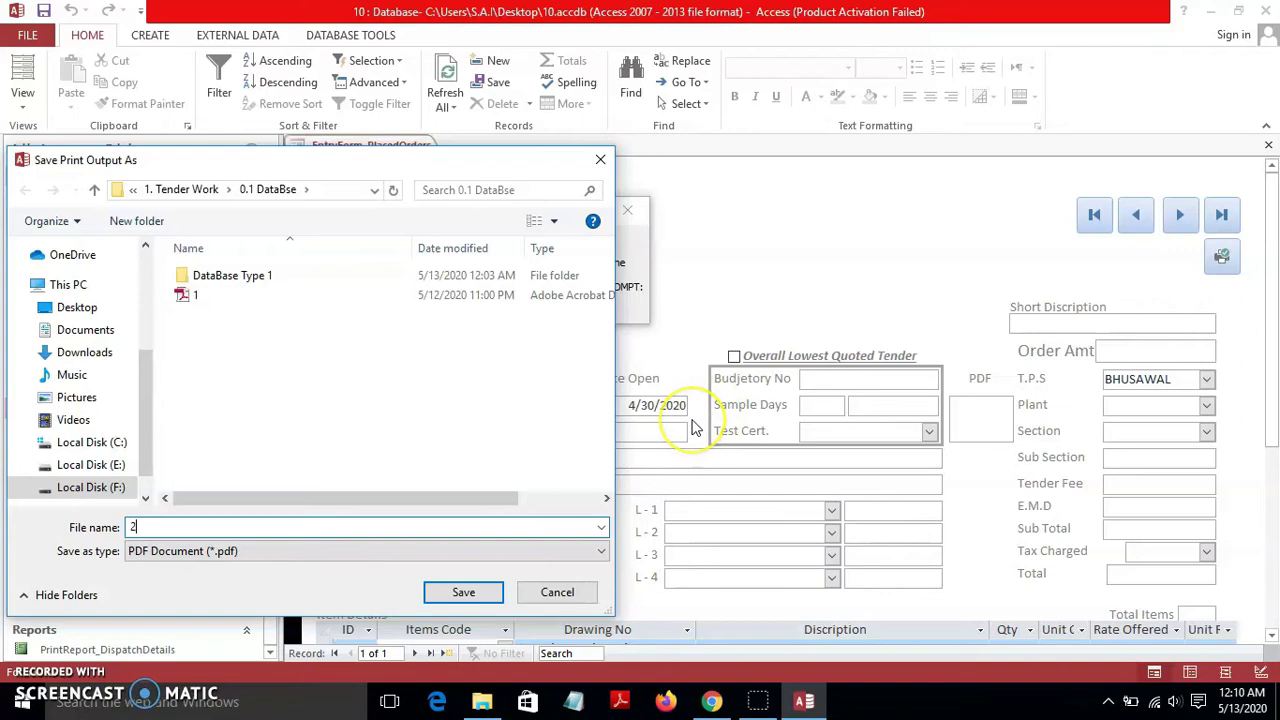
pyautogui.press('Return')
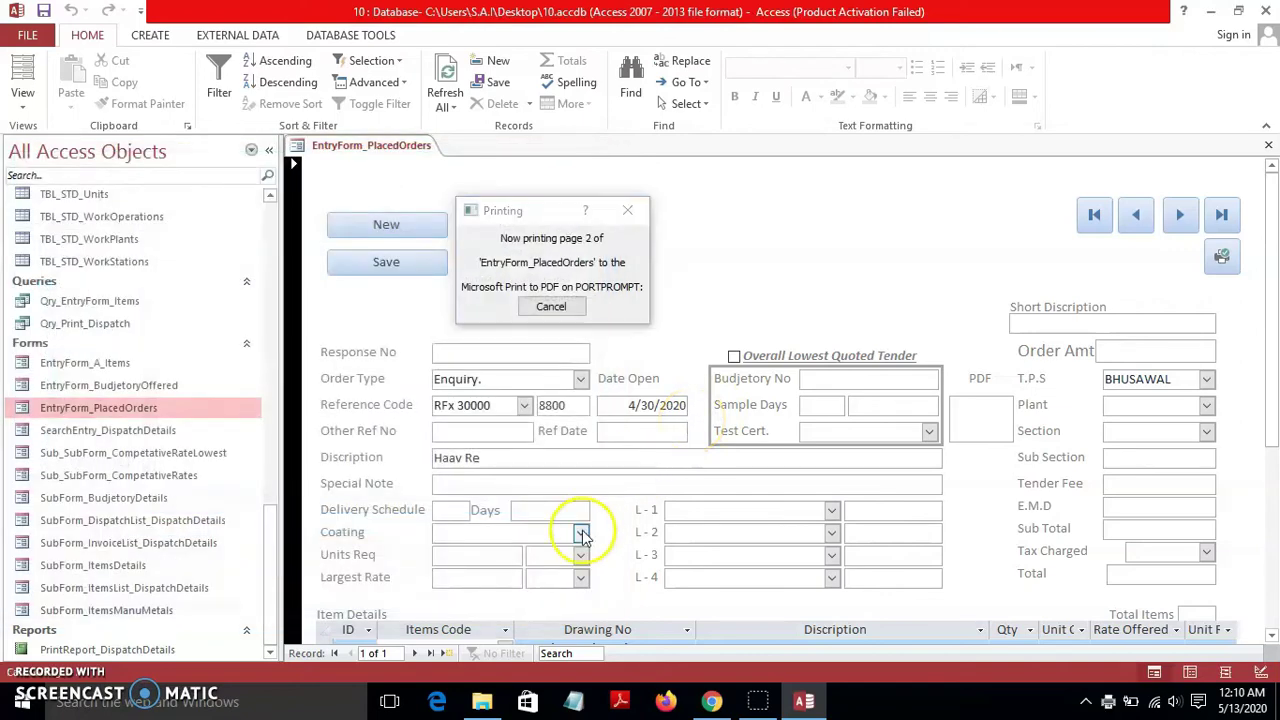
# Open 2.pdf from the 0.1 DataBse folder to check the printed form, and return to the Access form in Design View
pyautogui.click(485, 705)
pyautogui.click(17, 59)
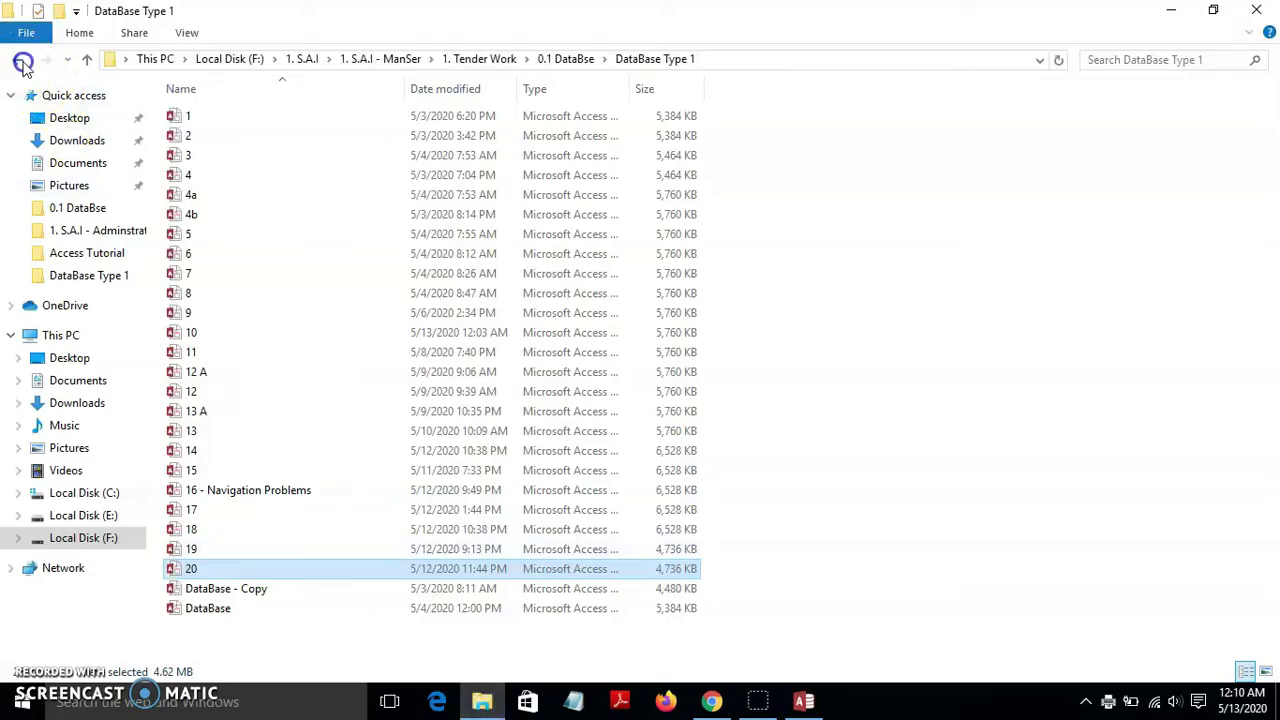
pyautogui.doubleClick(208, 153)
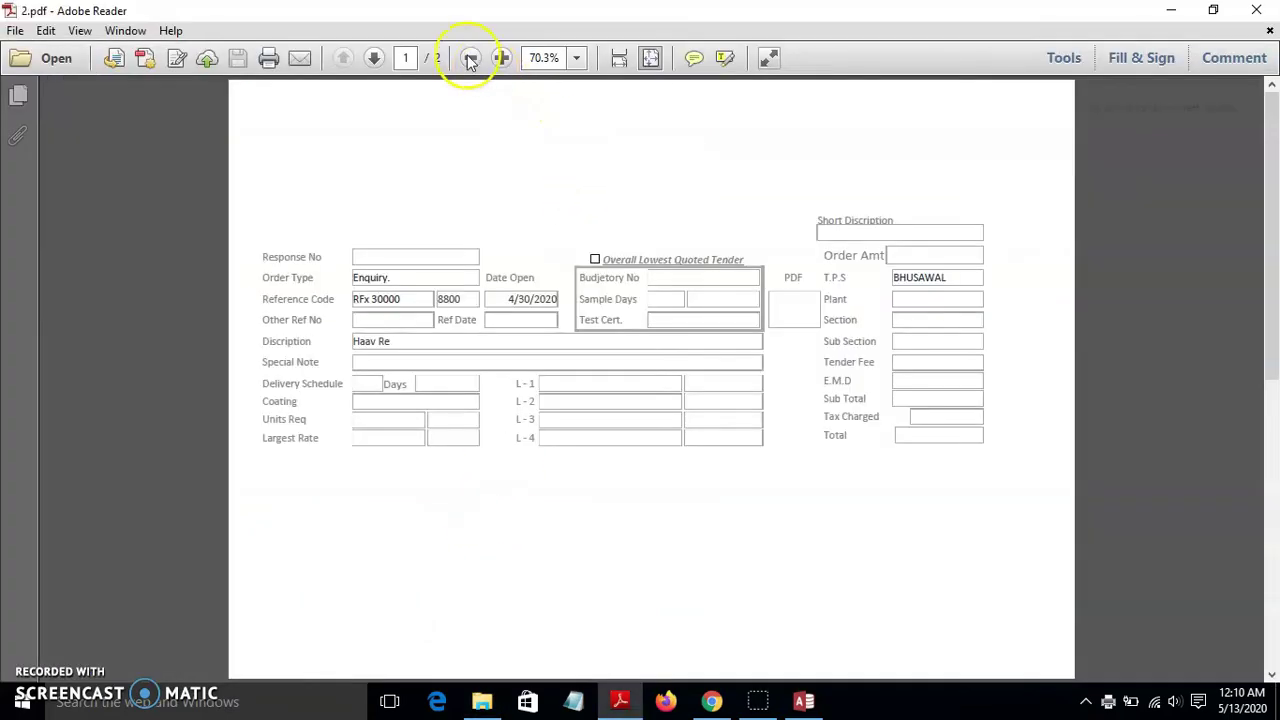
pyautogui.click(470, 57)
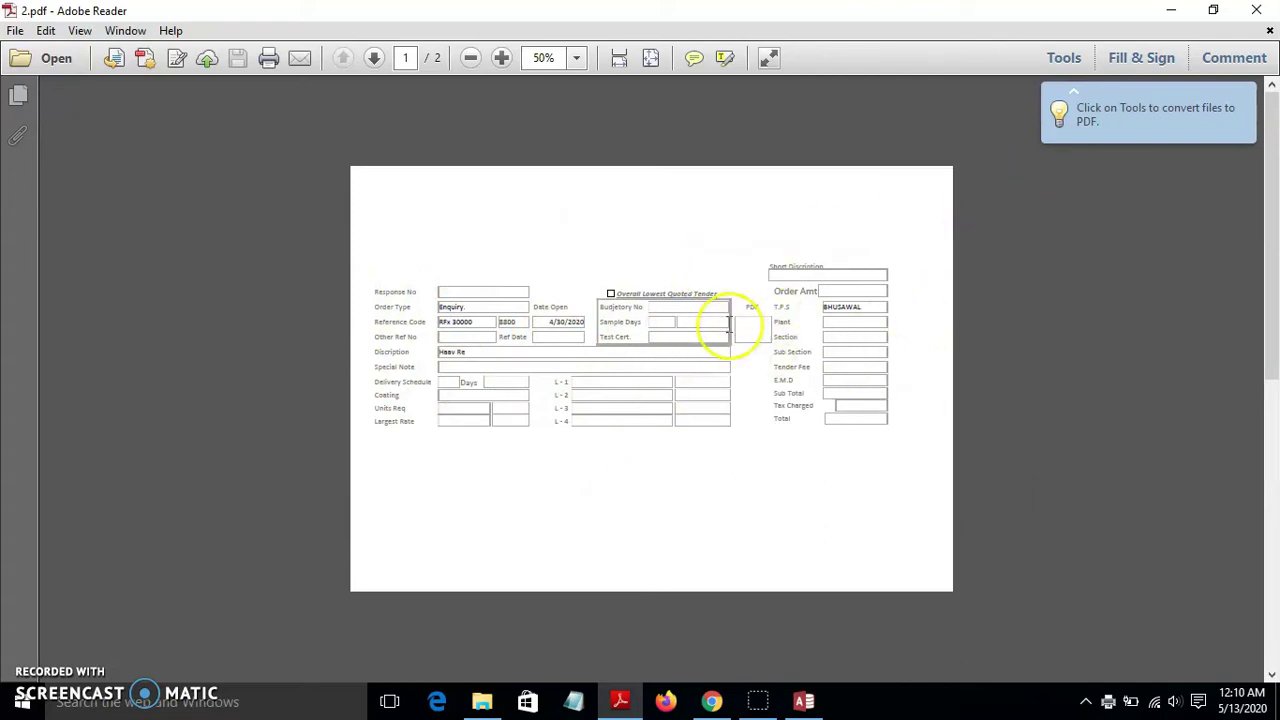
pyautogui.click(1257, 11)
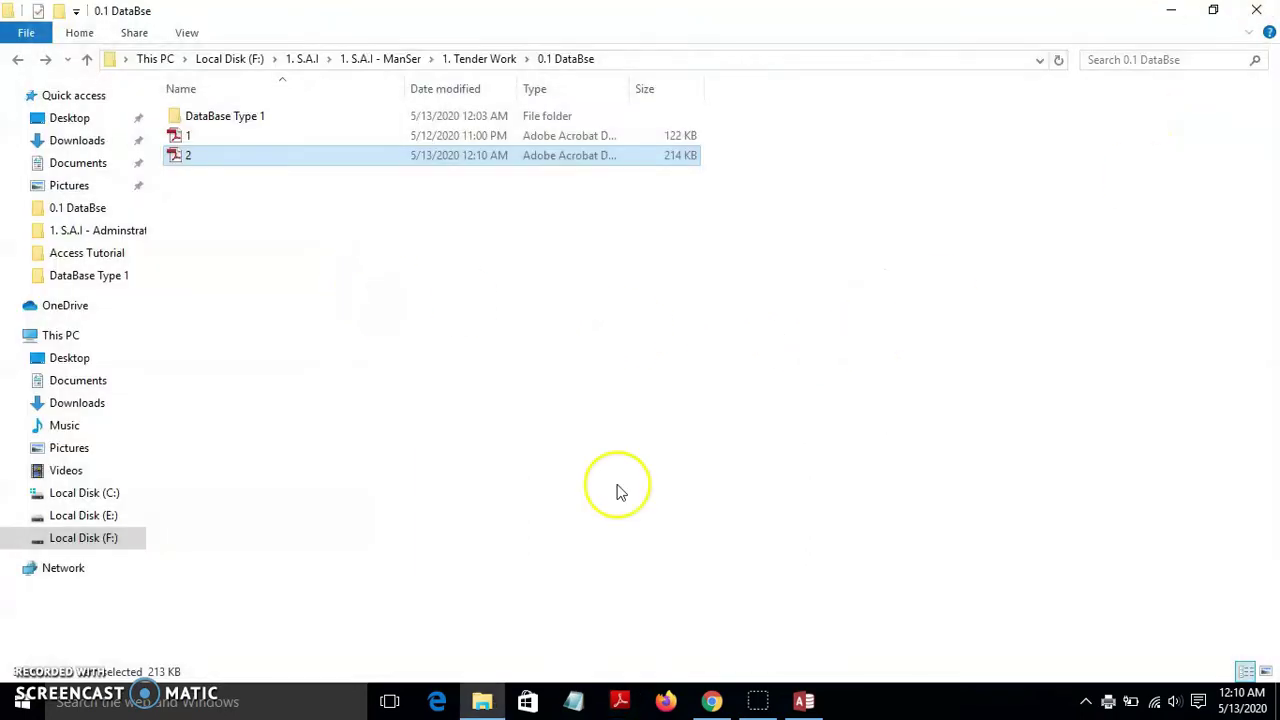
pyautogui.click(806, 703)
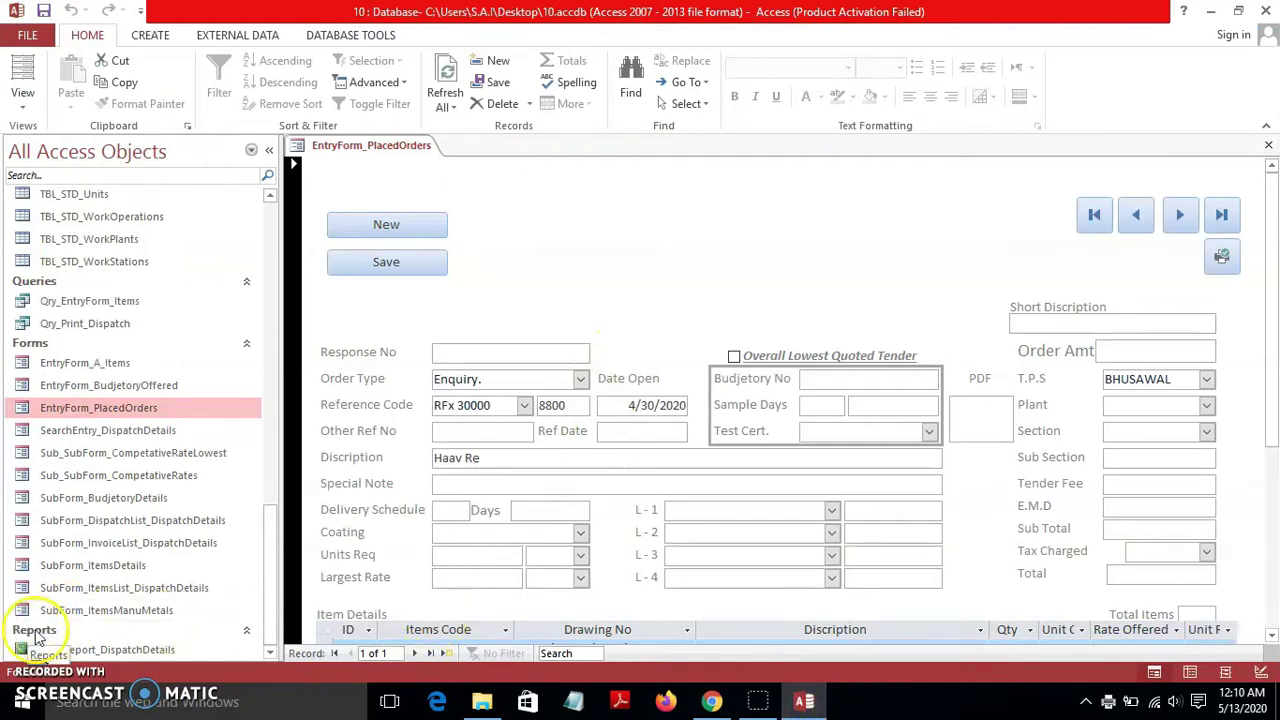
pyautogui.moveTo(265, 551); pyautogui.dragTo(280, 577)
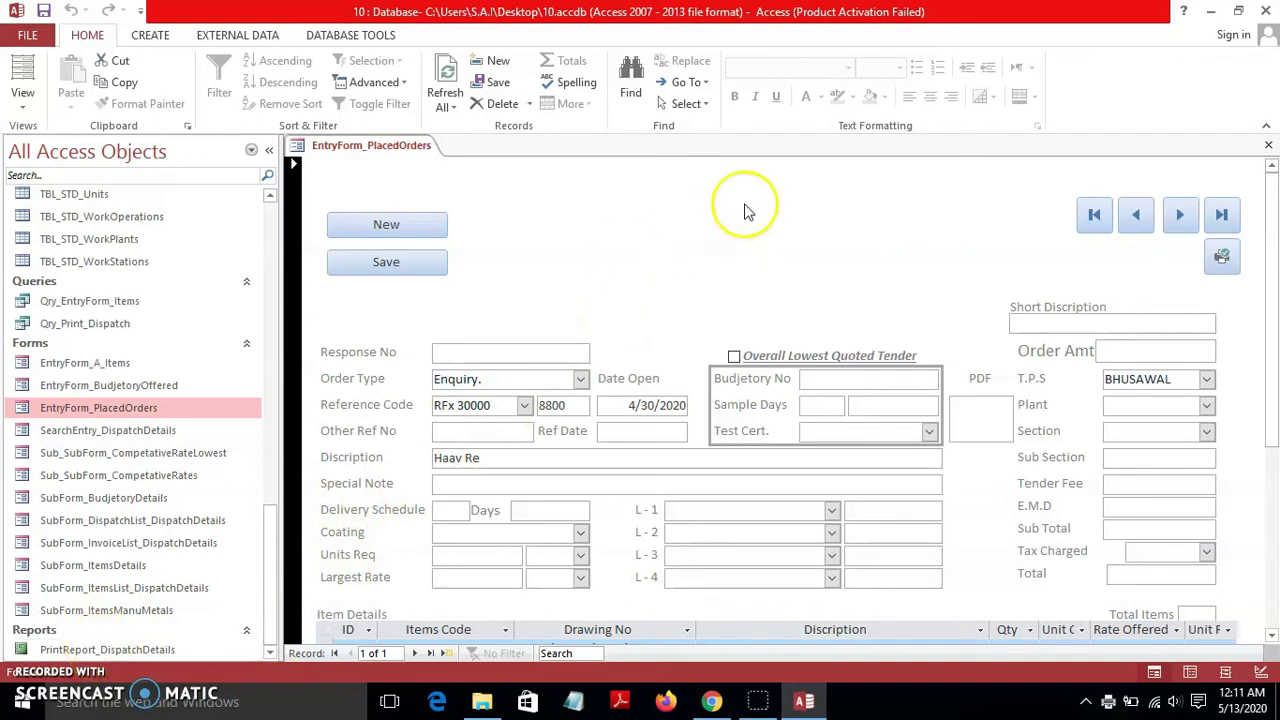
pyautogui.click(22, 90)
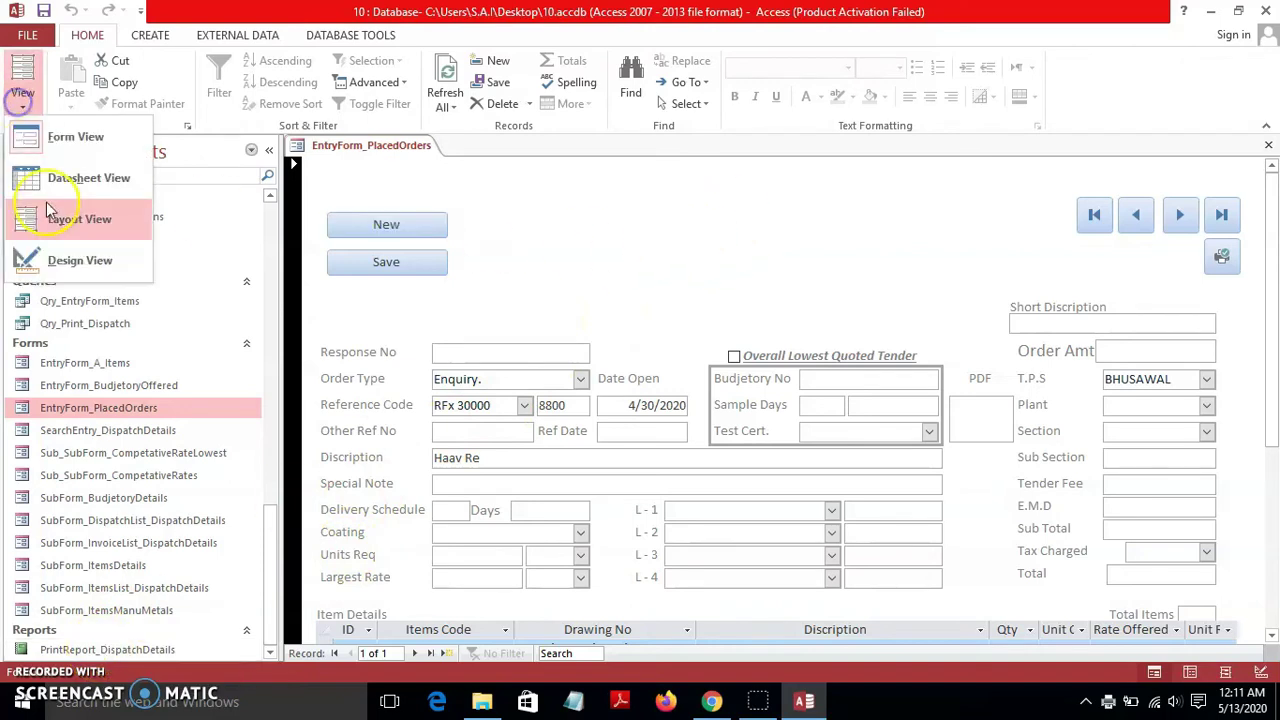
pyautogui.click(65, 261)
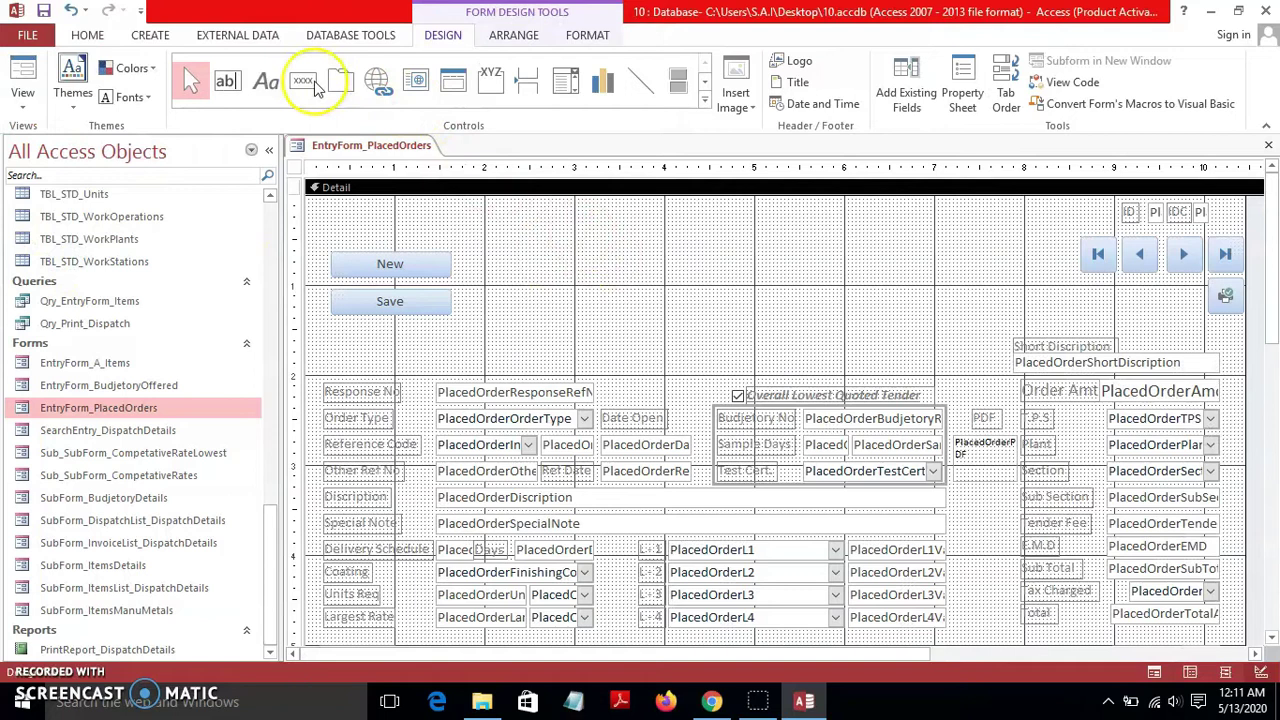
# Review the Record Operations, Form Operations and Report Operations actions in the Command Button Wizard, and discard the trial button
pyautogui.click(307, 85)
pyautogui.click(674, 290)
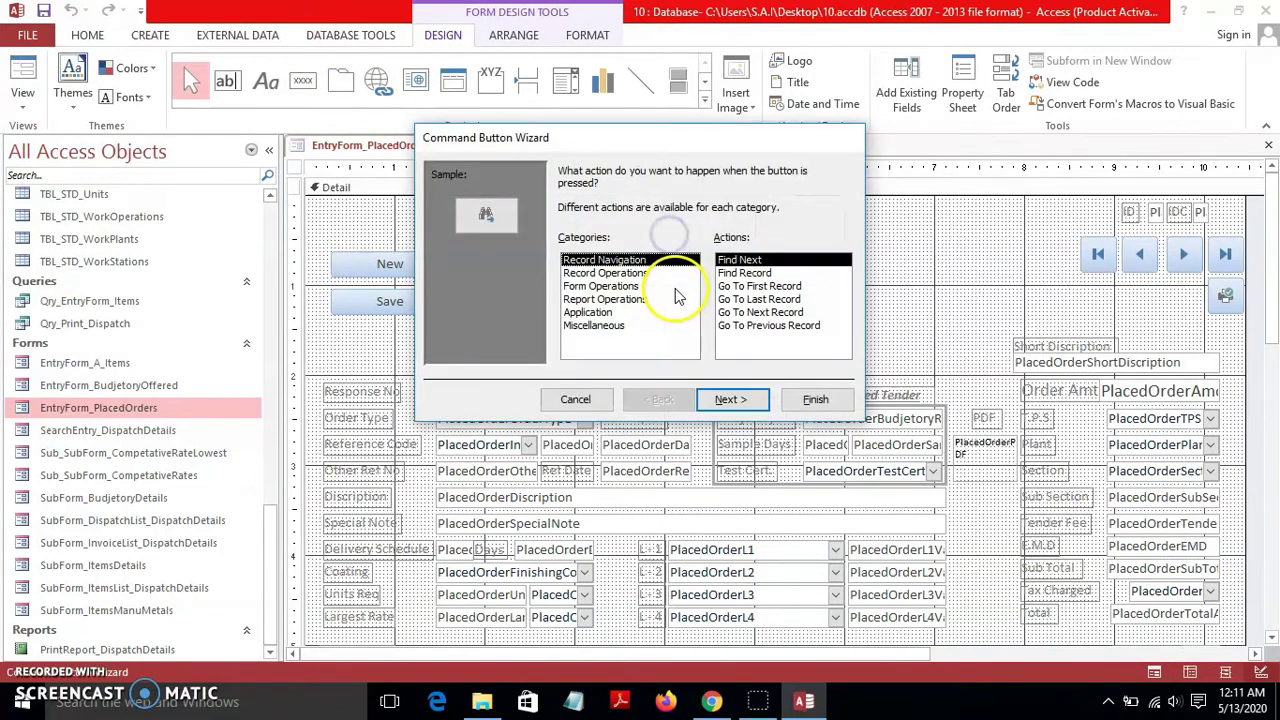
pyautogui.click(590, 273)
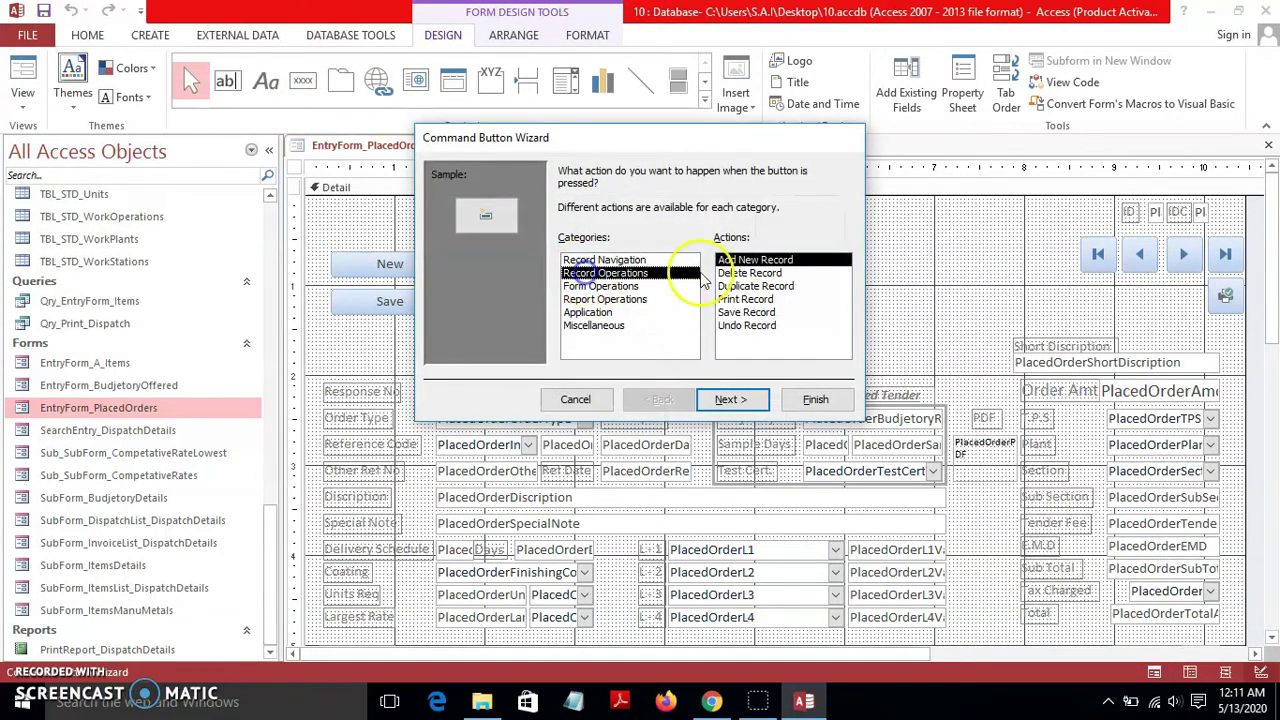
pyautogui.click(752, 273)
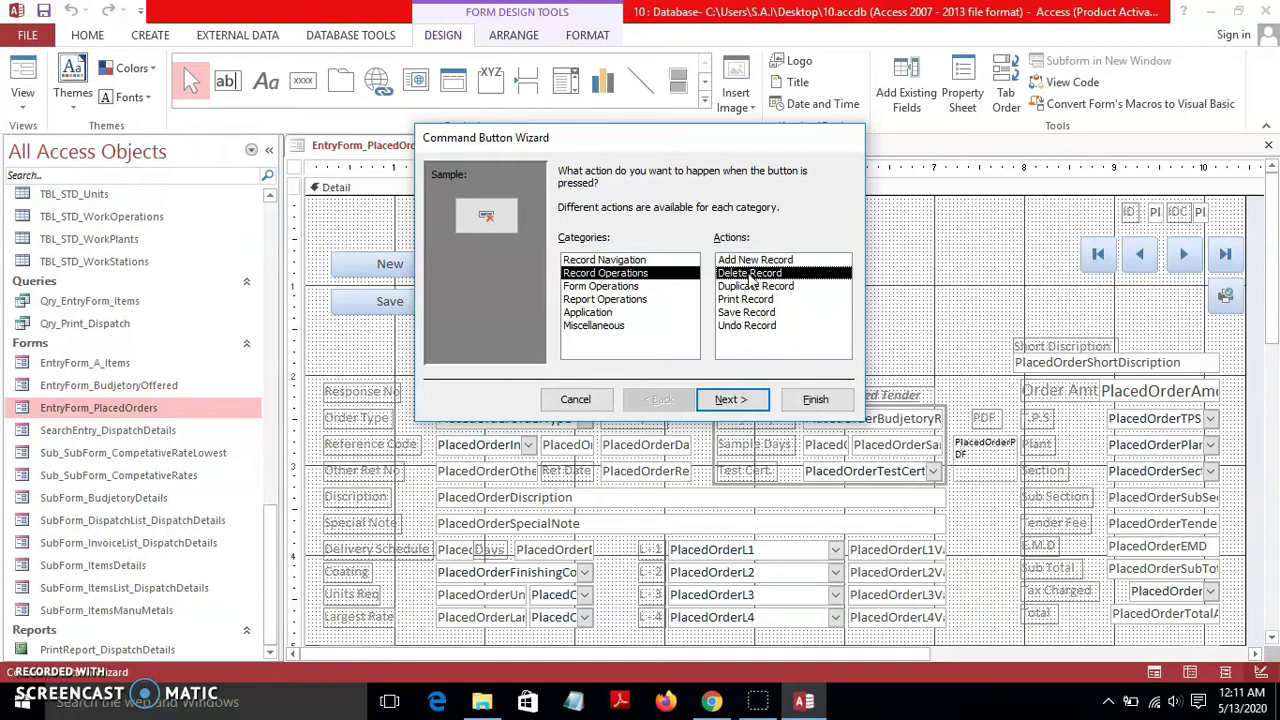
pyautogui.click(620, 286)
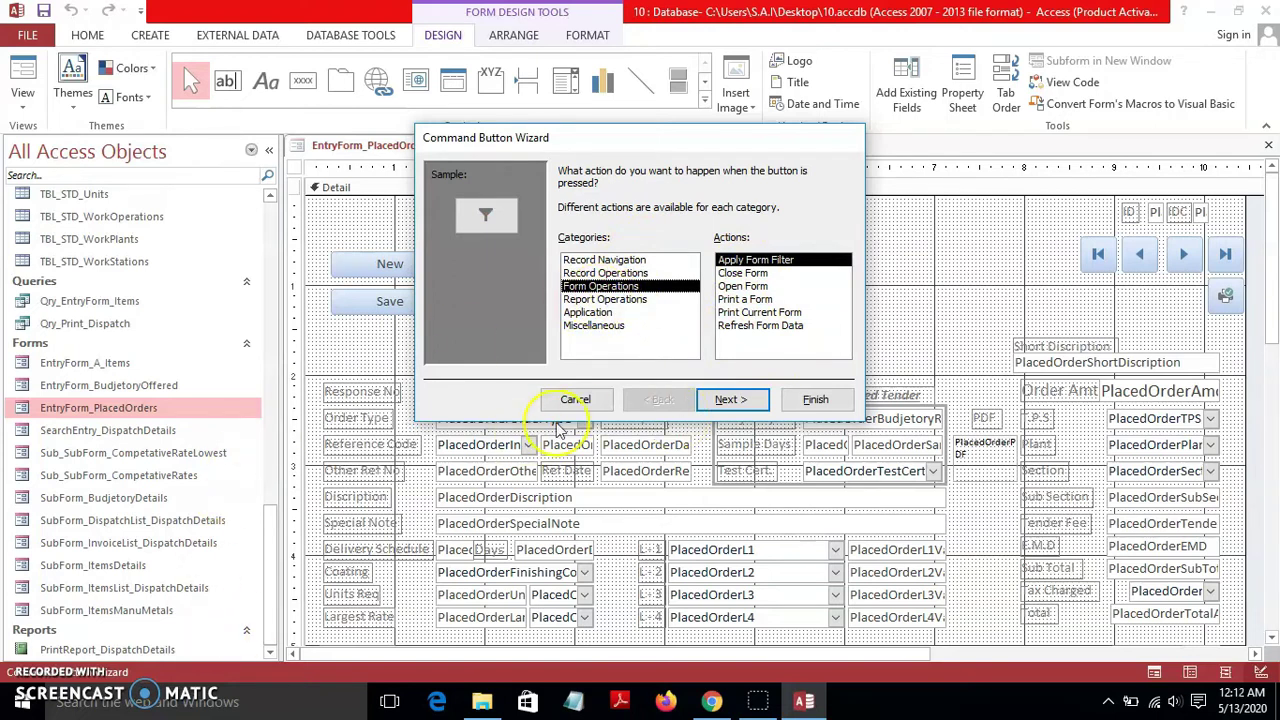
pyautogui.click(610, 300)
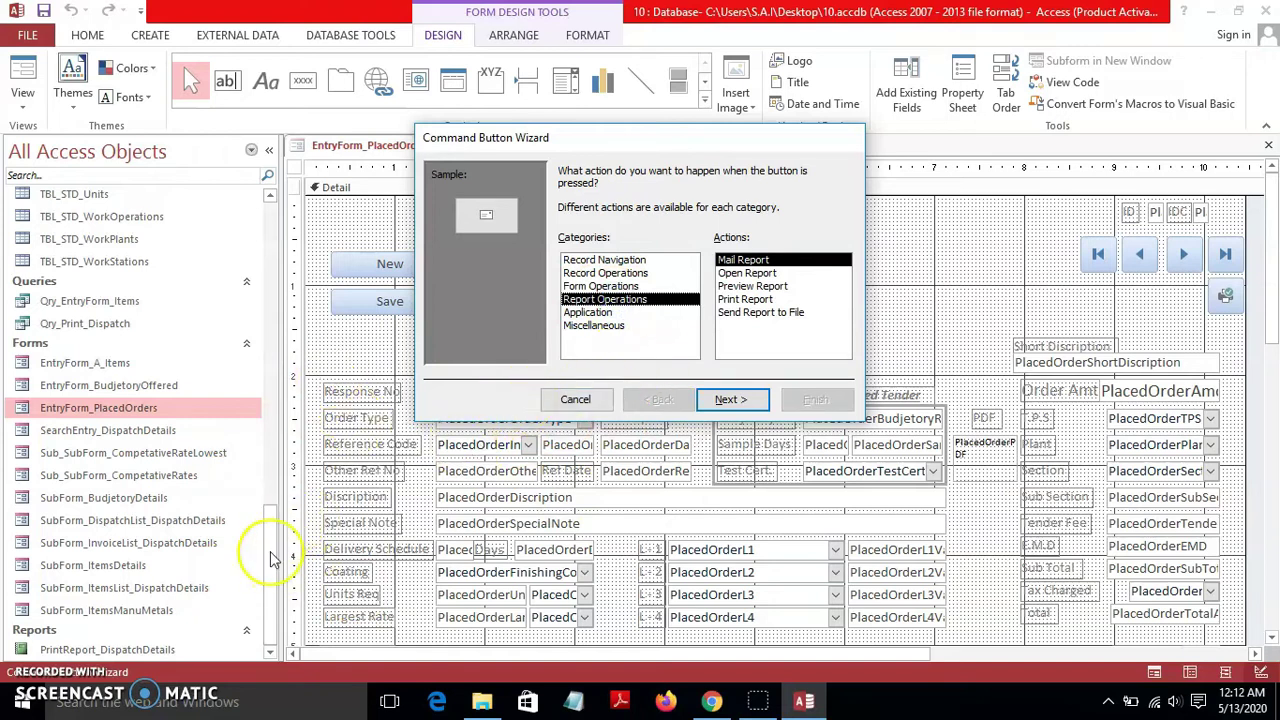
pyautogui.click(588, 400)
pyautogui.press('Delete')
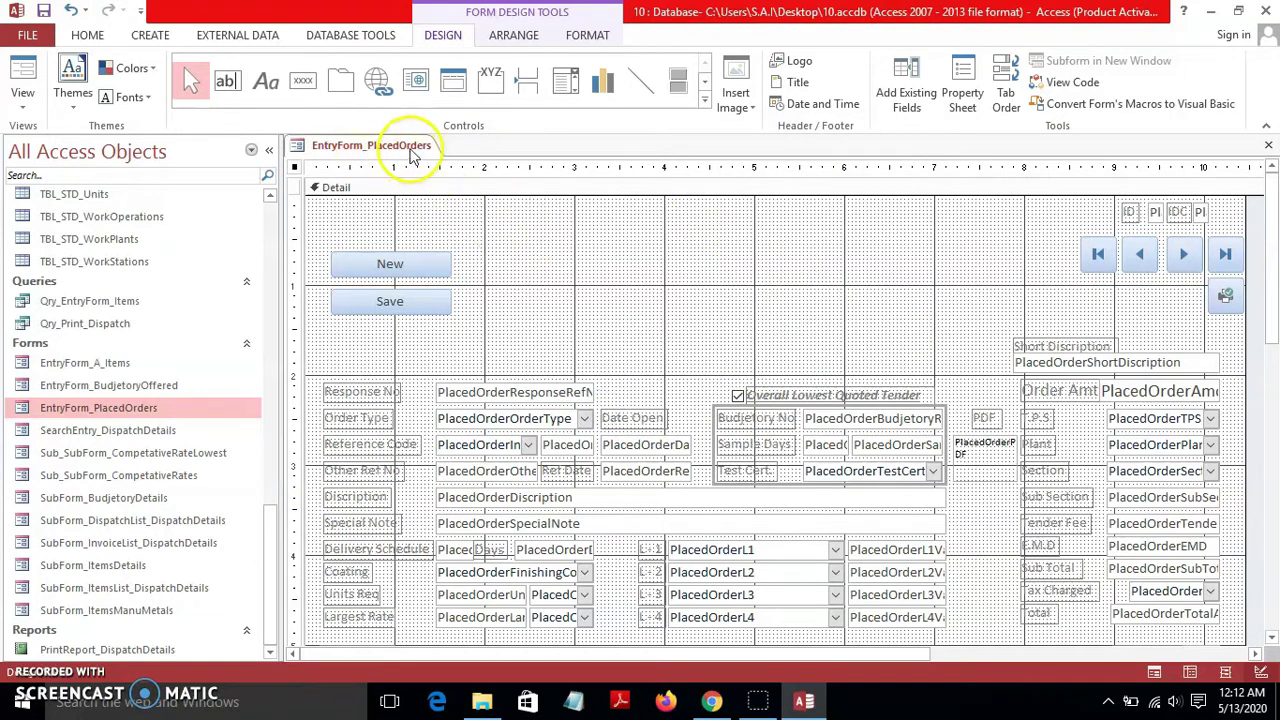
# Add a Print Report command button above the Response and Order fields that prints PrintReport_DispatchDetails, using the text caption Print Report
pyautogui.click(302, 80)
pyautogui.click(709, 248)
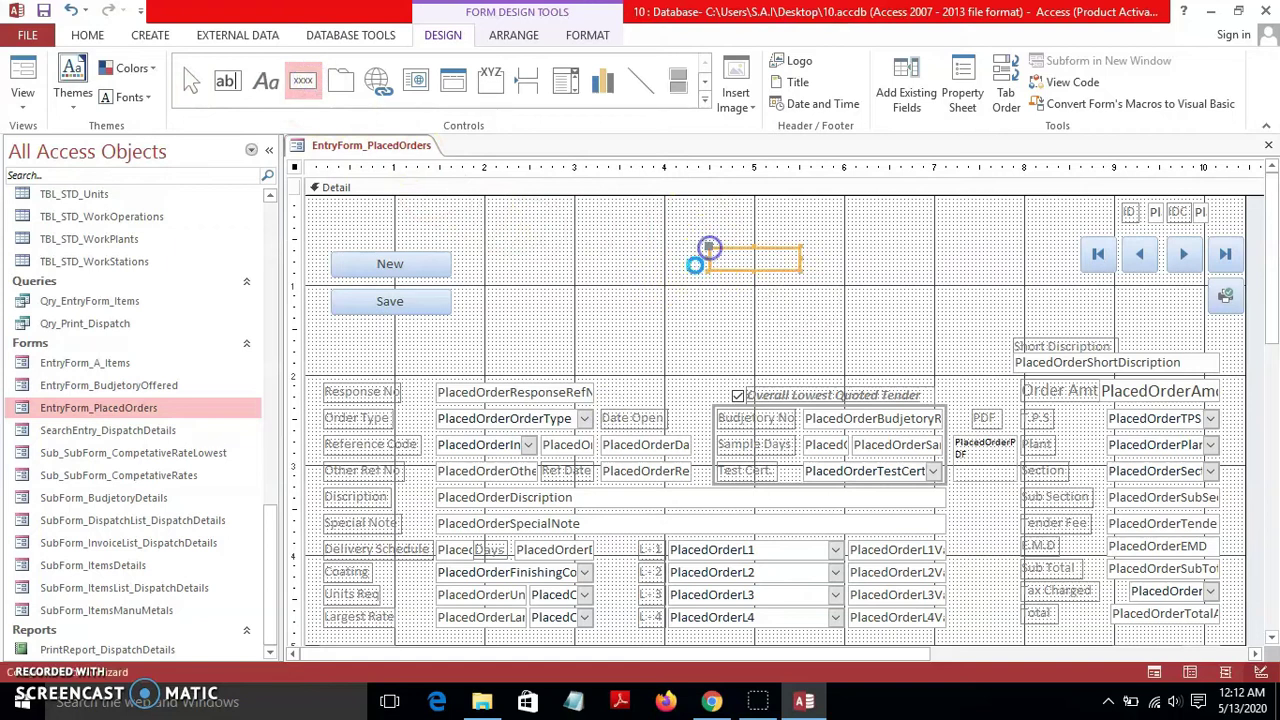
pyautogui.click(596, 300)
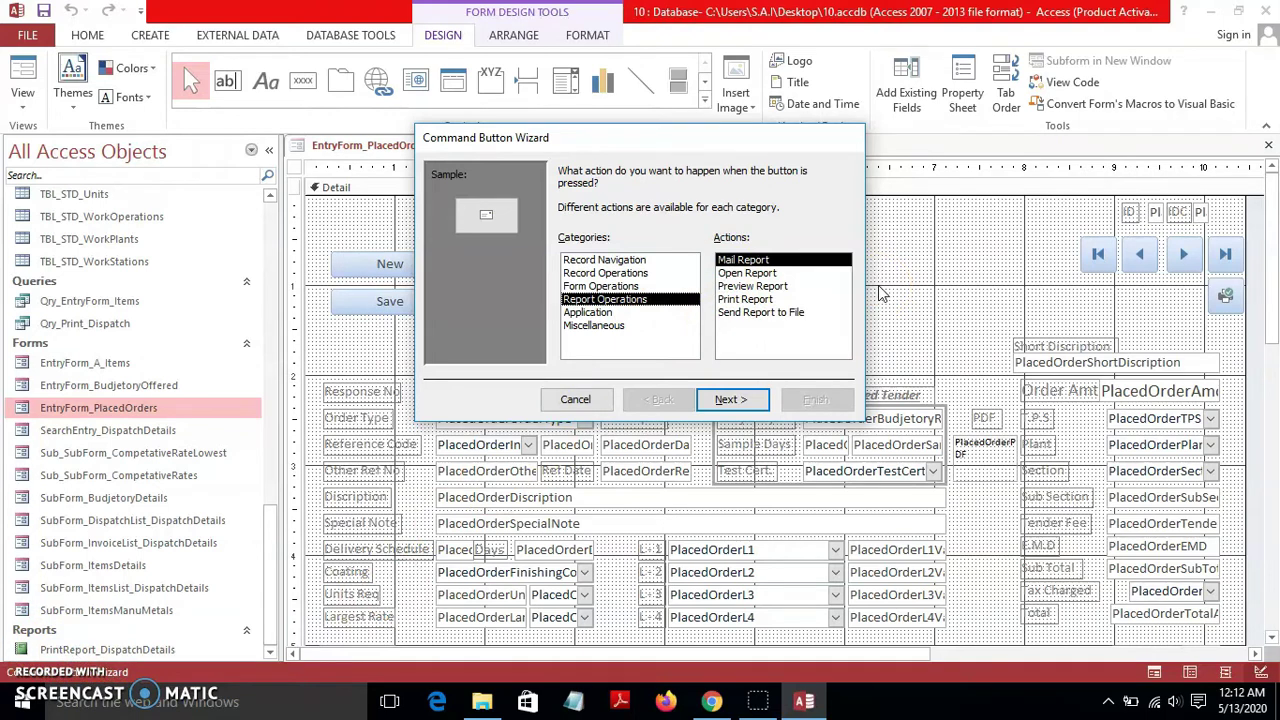
pyautogui.click(745, 300)
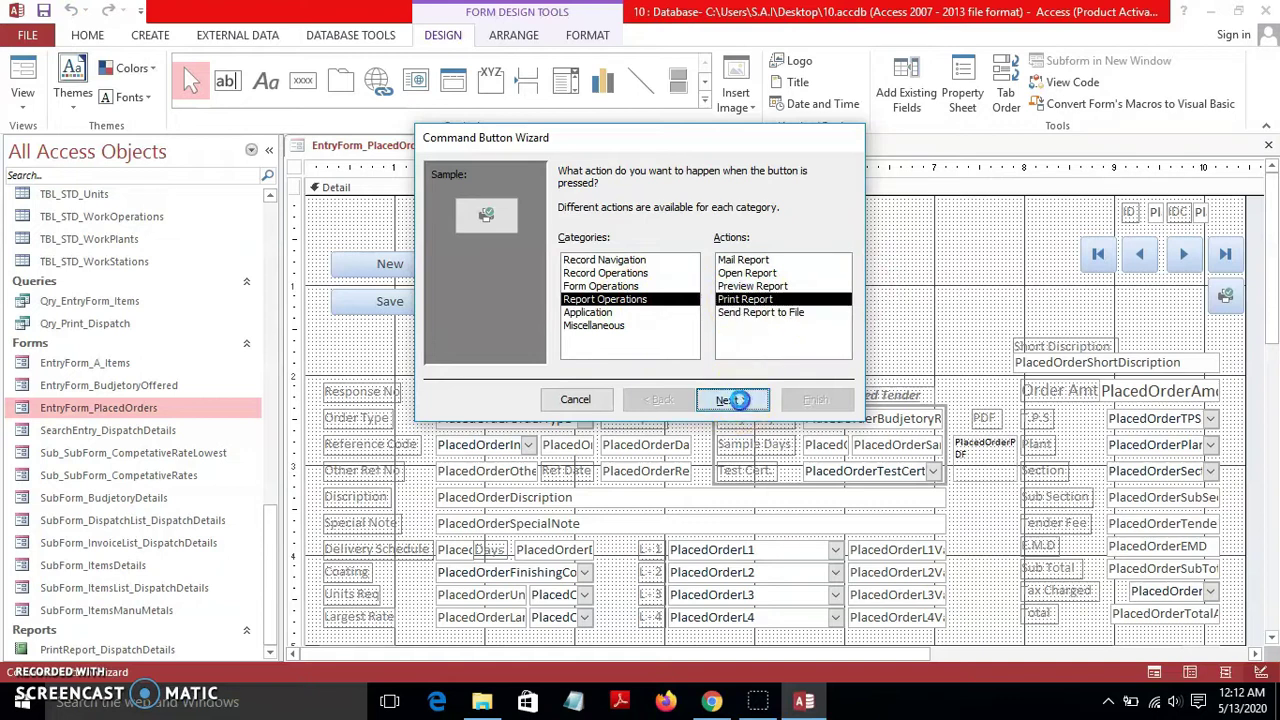
pyautogui.click(730, 399)
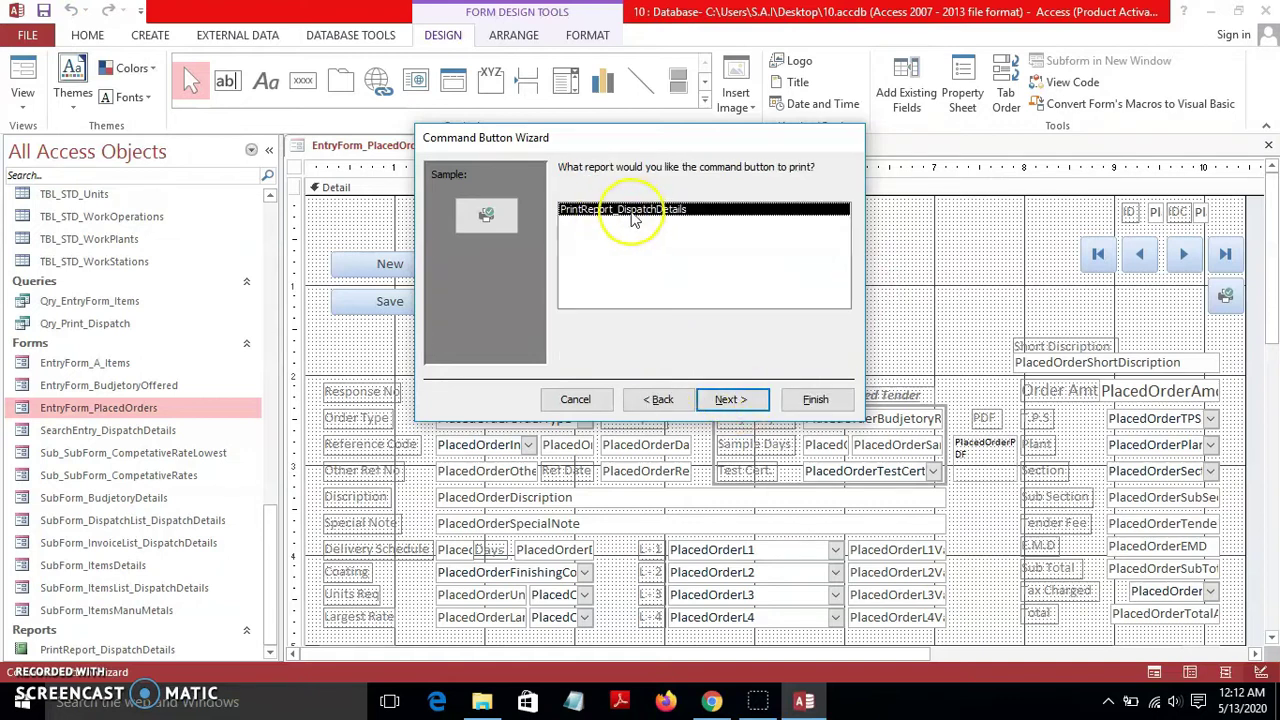
pyautogui.click(730, 399)
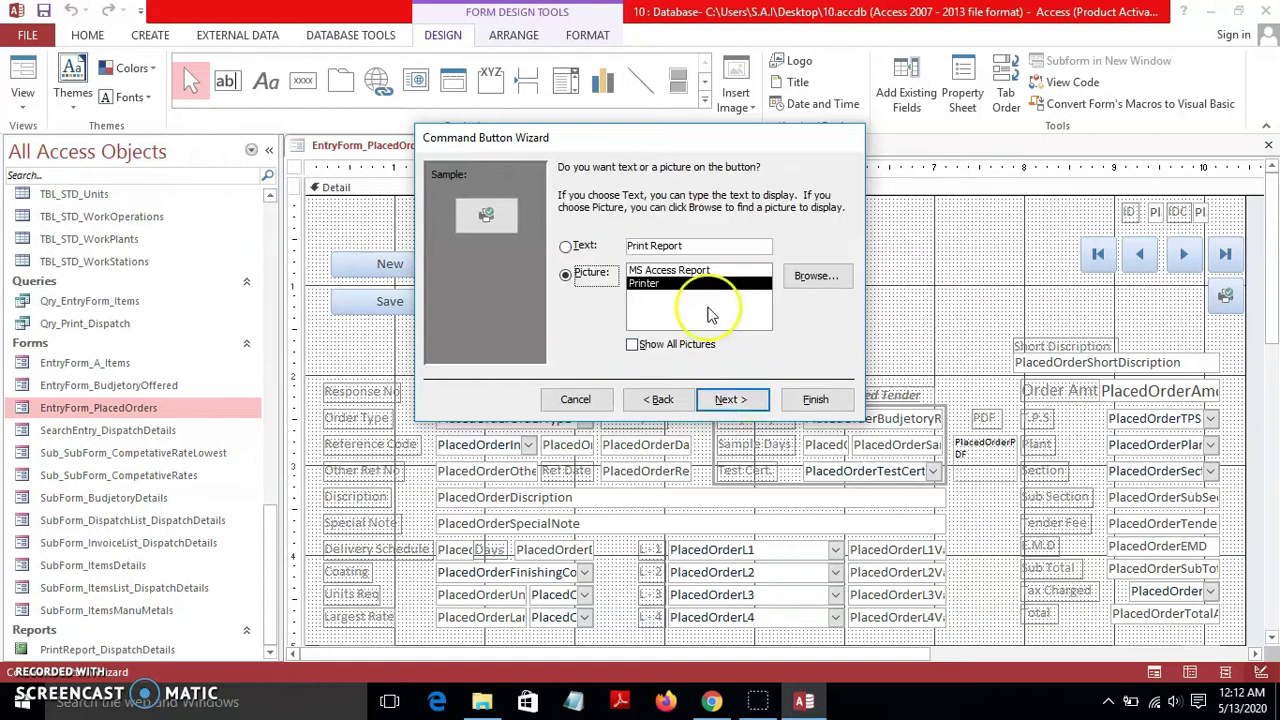
pyautogui.click(730, 247)
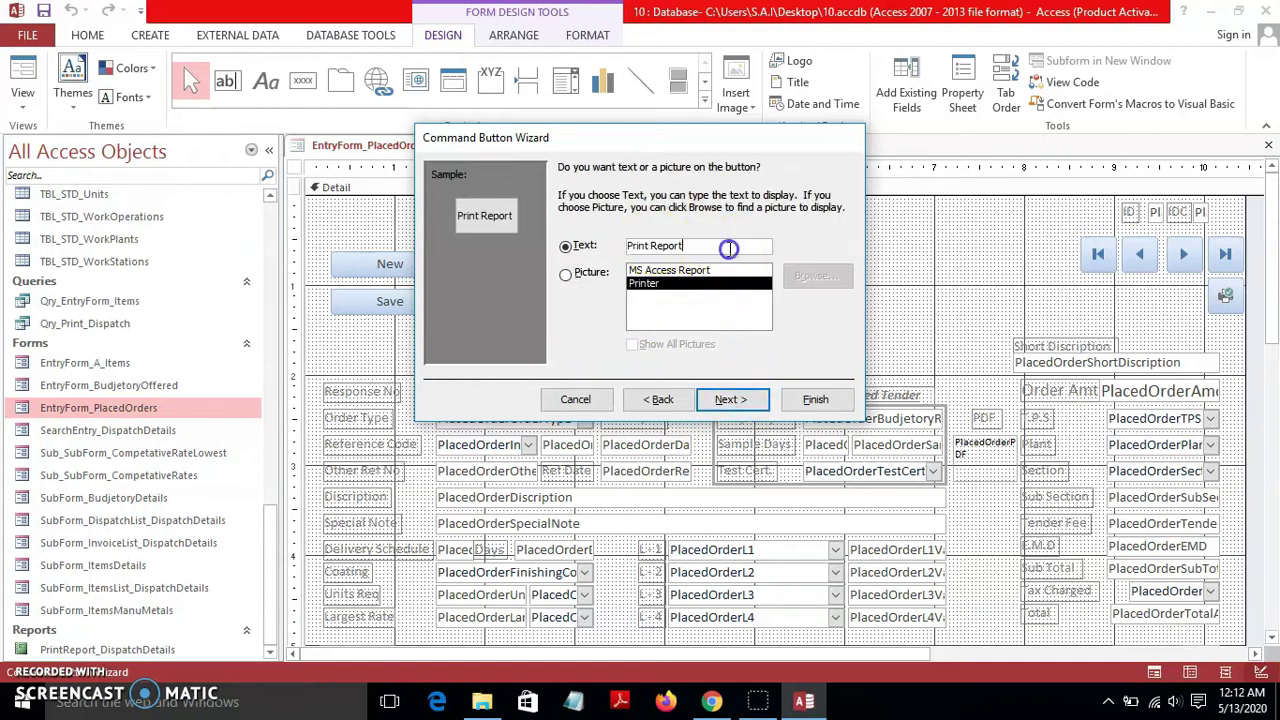
pyautogui.click(722, 402)
pyautogui.click(814, 401)
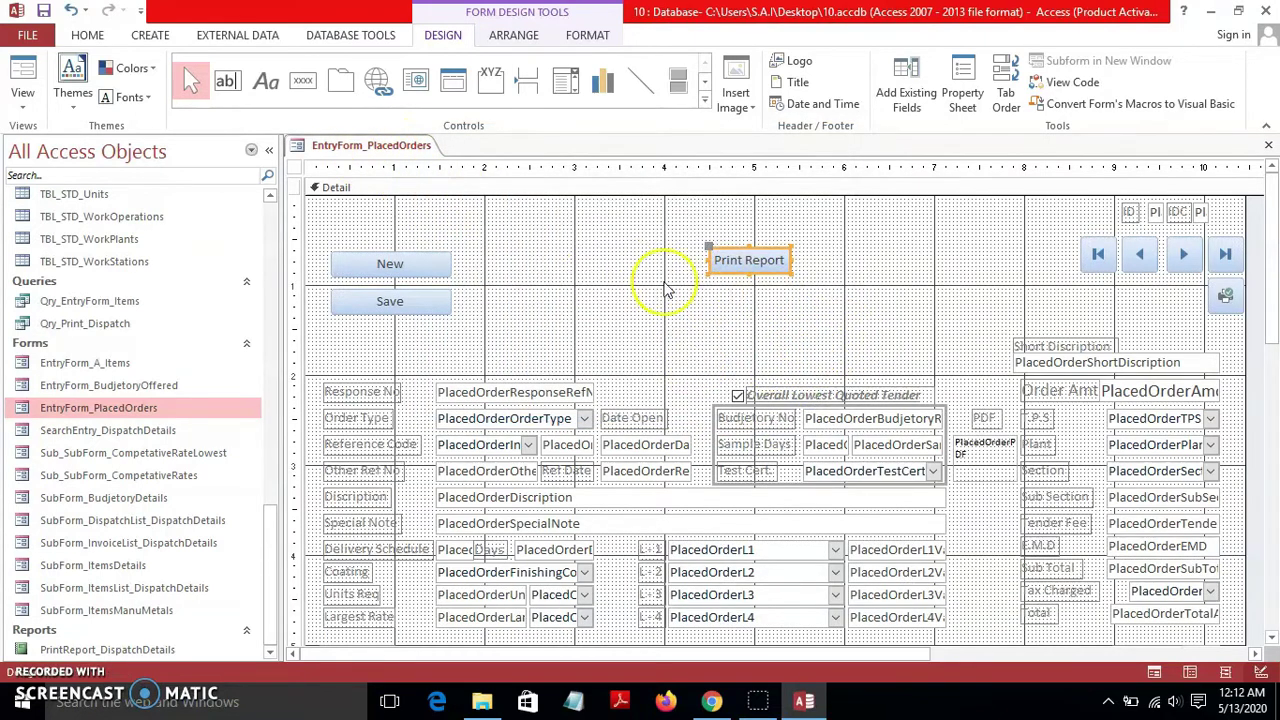
# Test the Print Report button in Form View with dispatch number 11 and accept printing to Microsoft Print to PDF
pyautogui.click(22, 69)
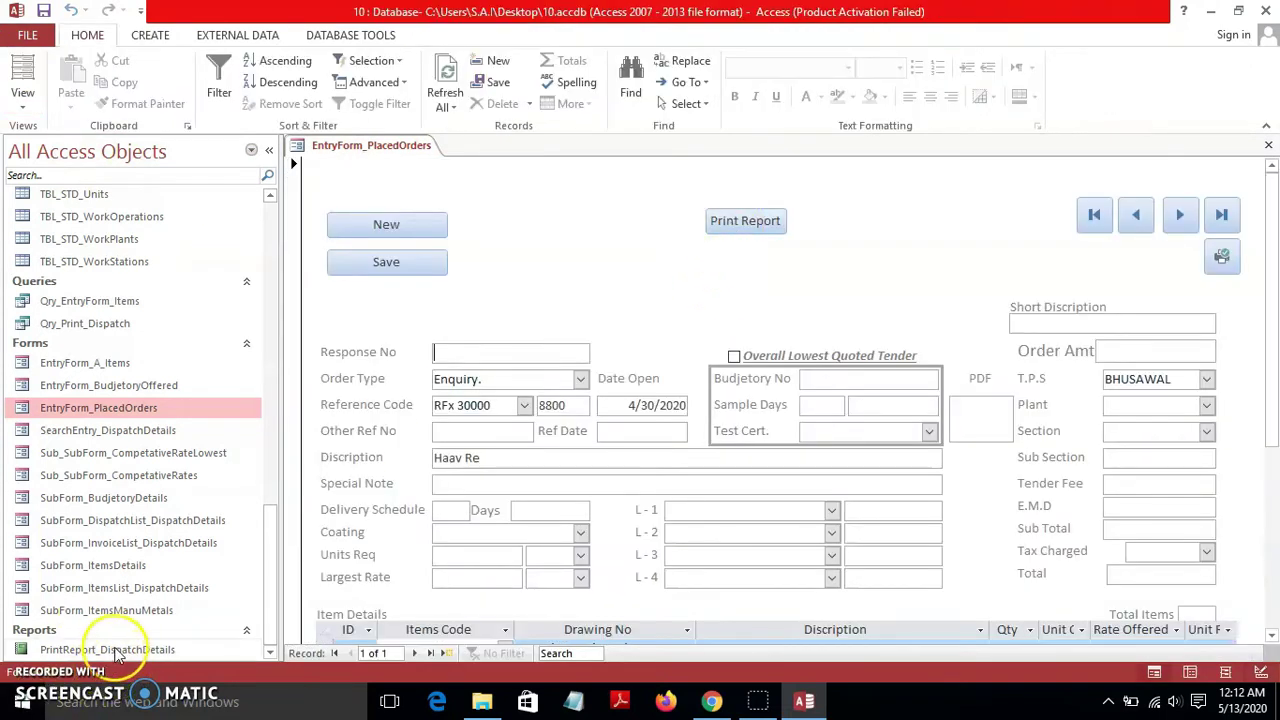
pyautogui.click(731, 220)
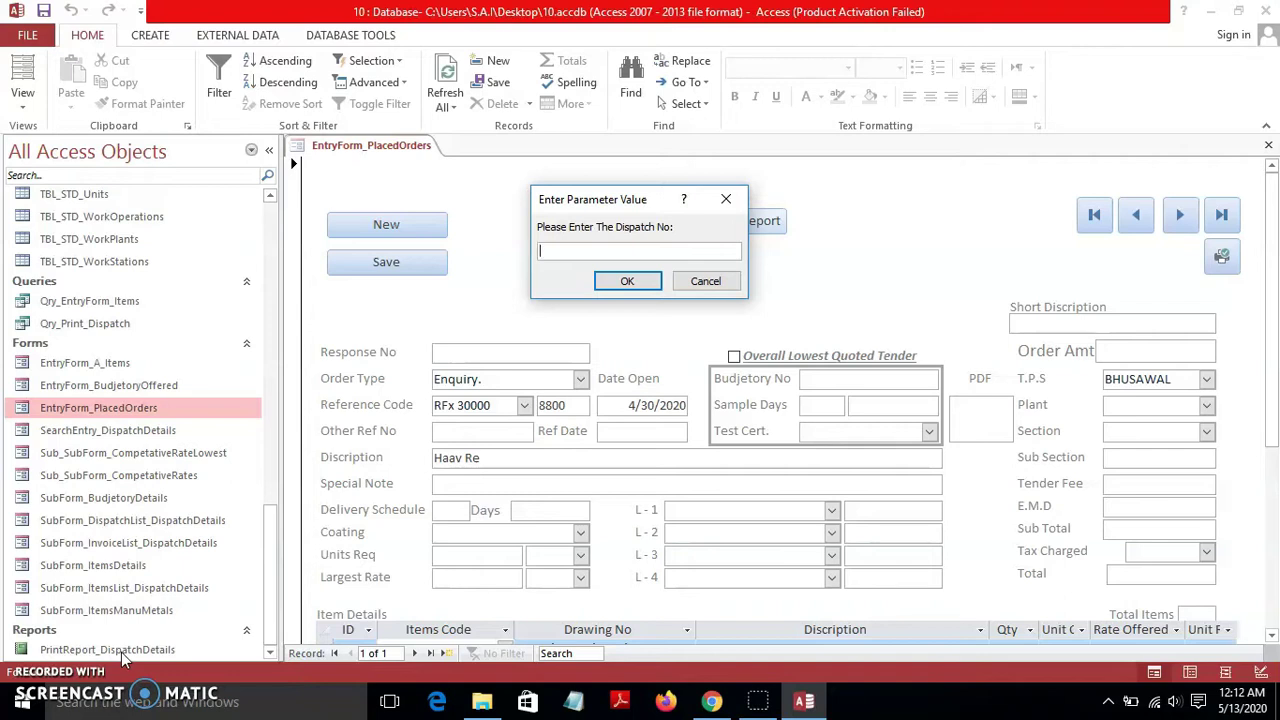
pyautogui.write('11')
pyautogui.press('Return')
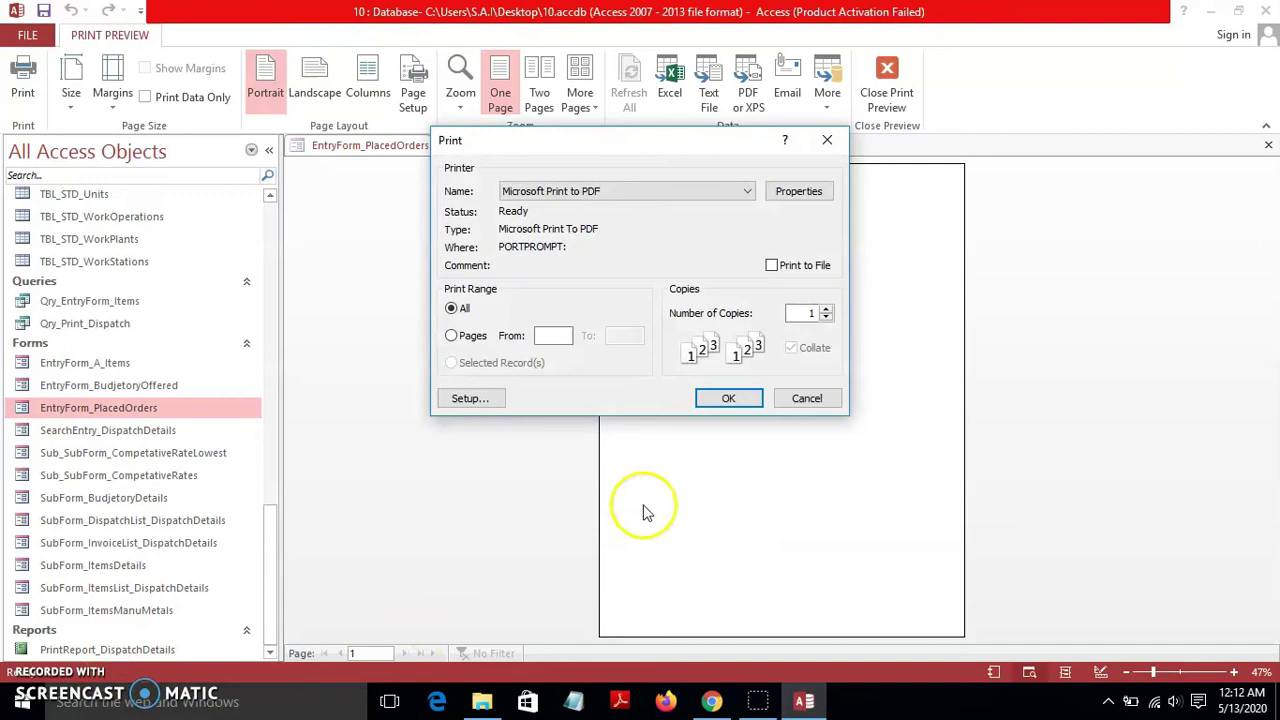
pyautogui.click(738, 399)
pyautogui.click(763, 183)
pyautogui.click(817, 217)
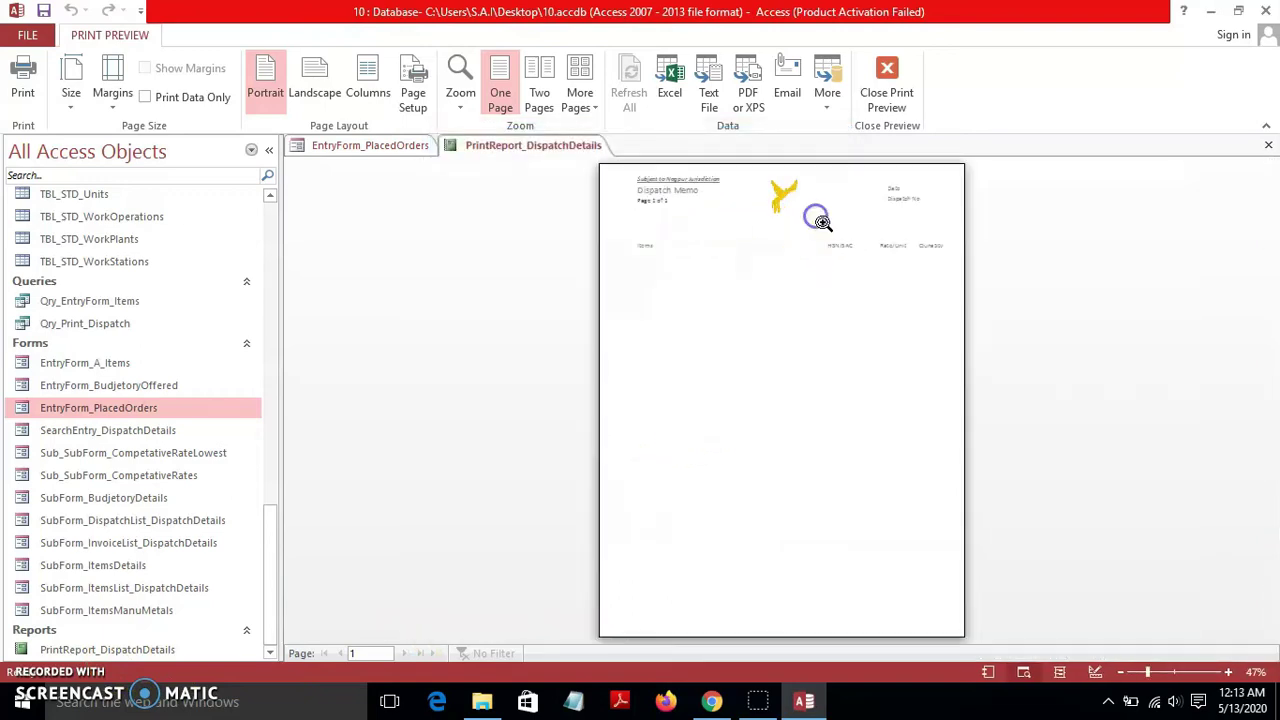
# Close the print preview of PrintReport_DispatchDetails and return EntryForm_PlacedOrders to Design View
pyautogui.click(817, 217)
pyautogui.click(817, 218)
pyautogui.click(819, 220)
pyautogui.click(818, 220)
pyautogui.click(818, 220)
pyautogui.click(910, 112)
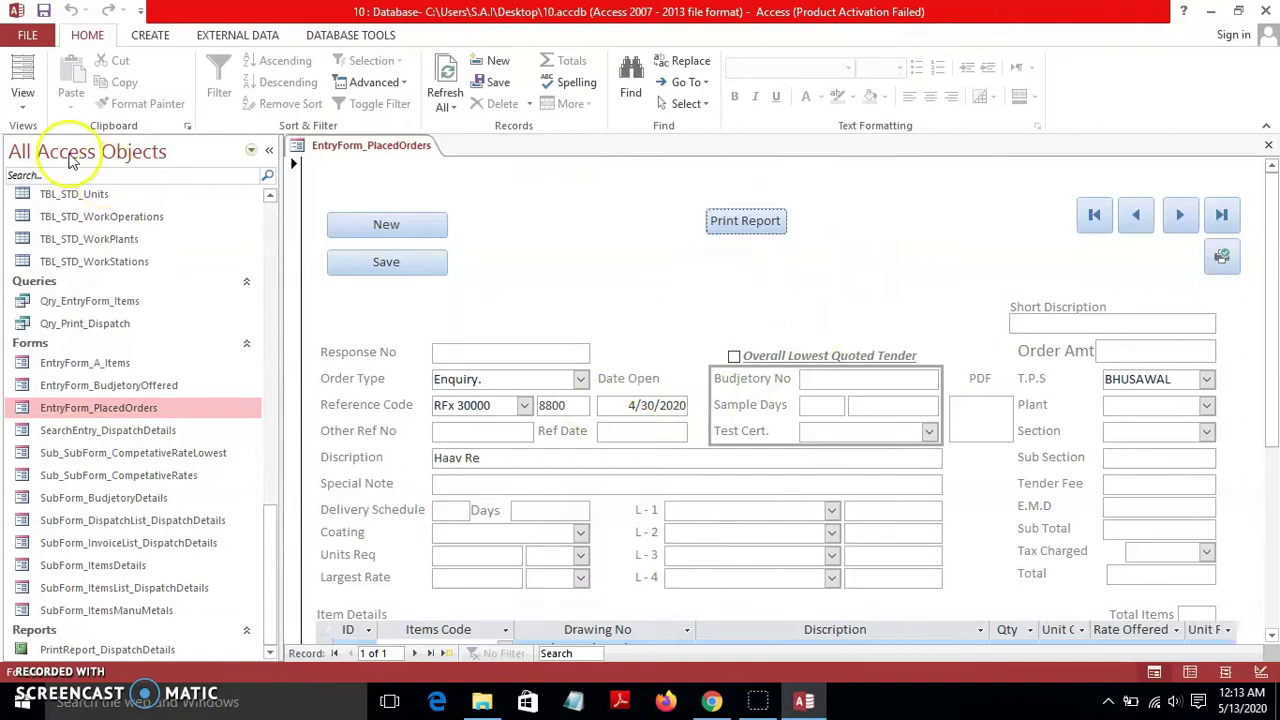
pyautogui.click(23, 98)
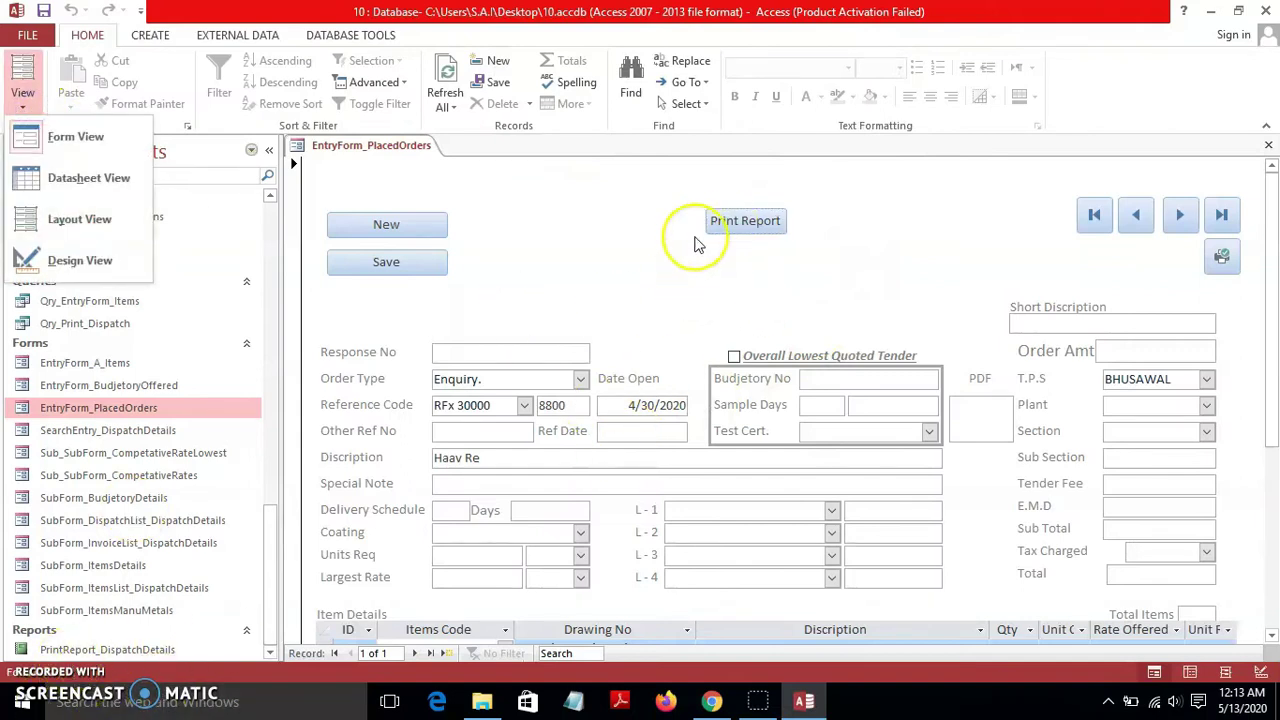
pyautogui.click(65, 260)
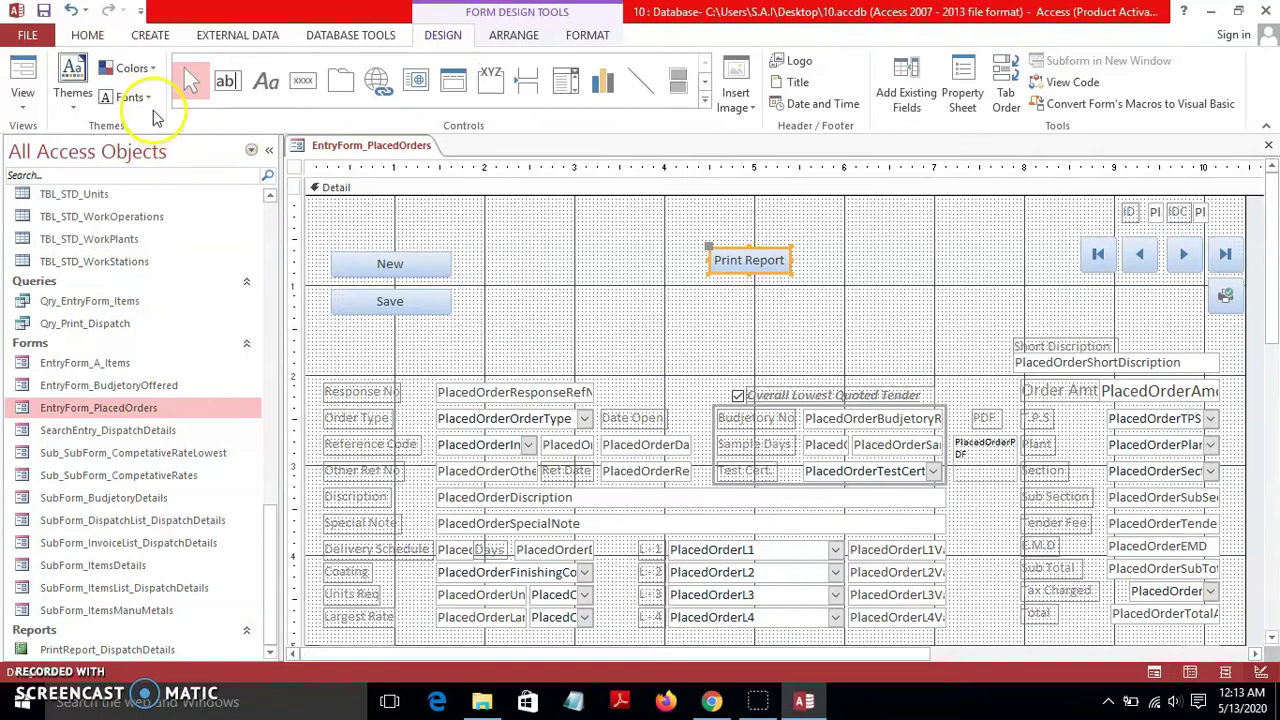
pyautogui.click(301, 80)
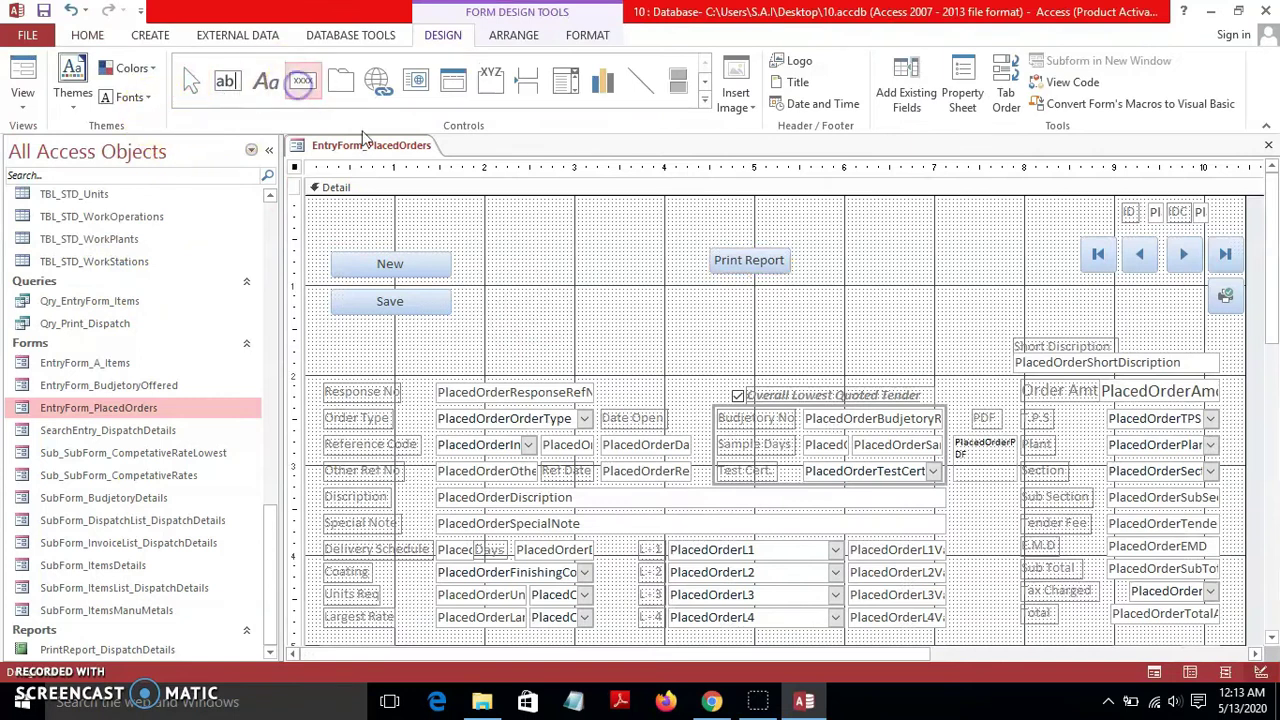
pyautogui.click(610, 285)
pyautogui.click(623, 300)
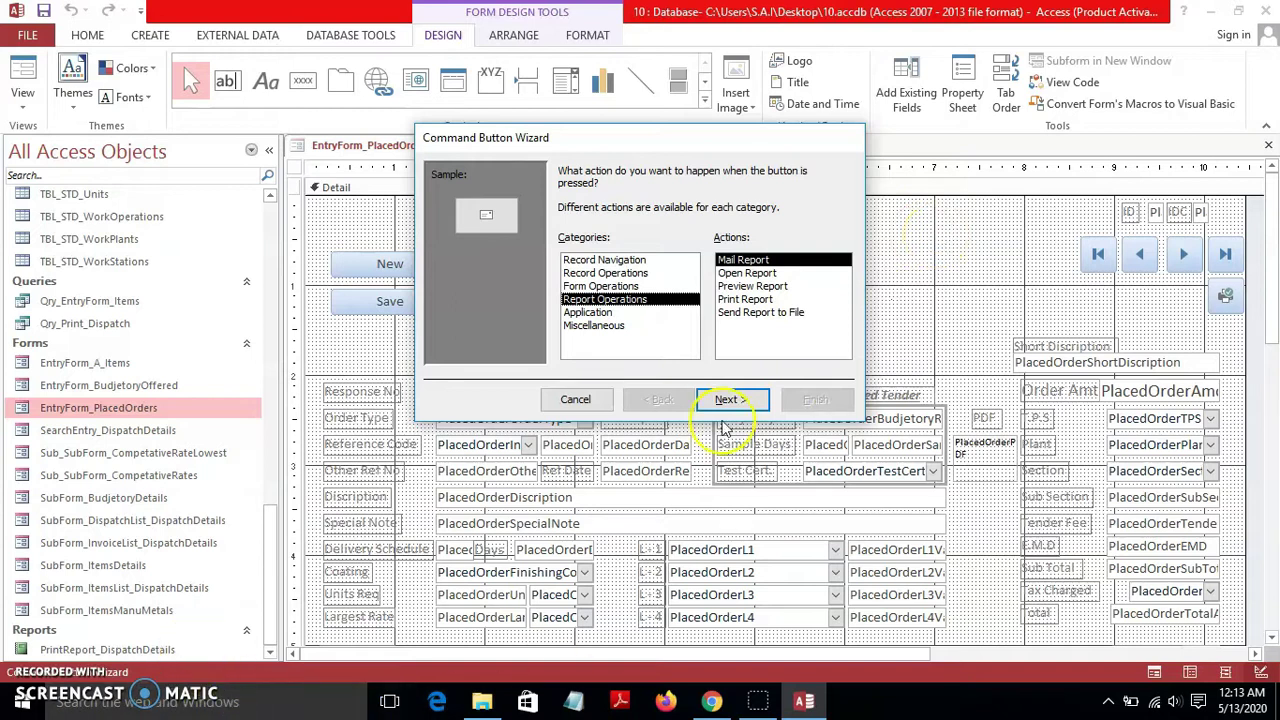
pyautogui.click(575, 399)
pyautogui.click(509, 421)
pyautogui.click(312, 485)
# Open PrintReport_DispatchDetails with a blank dispatch number, examine its layout in Design View, and close the report
pyautogui.doubleClick(185, 649)
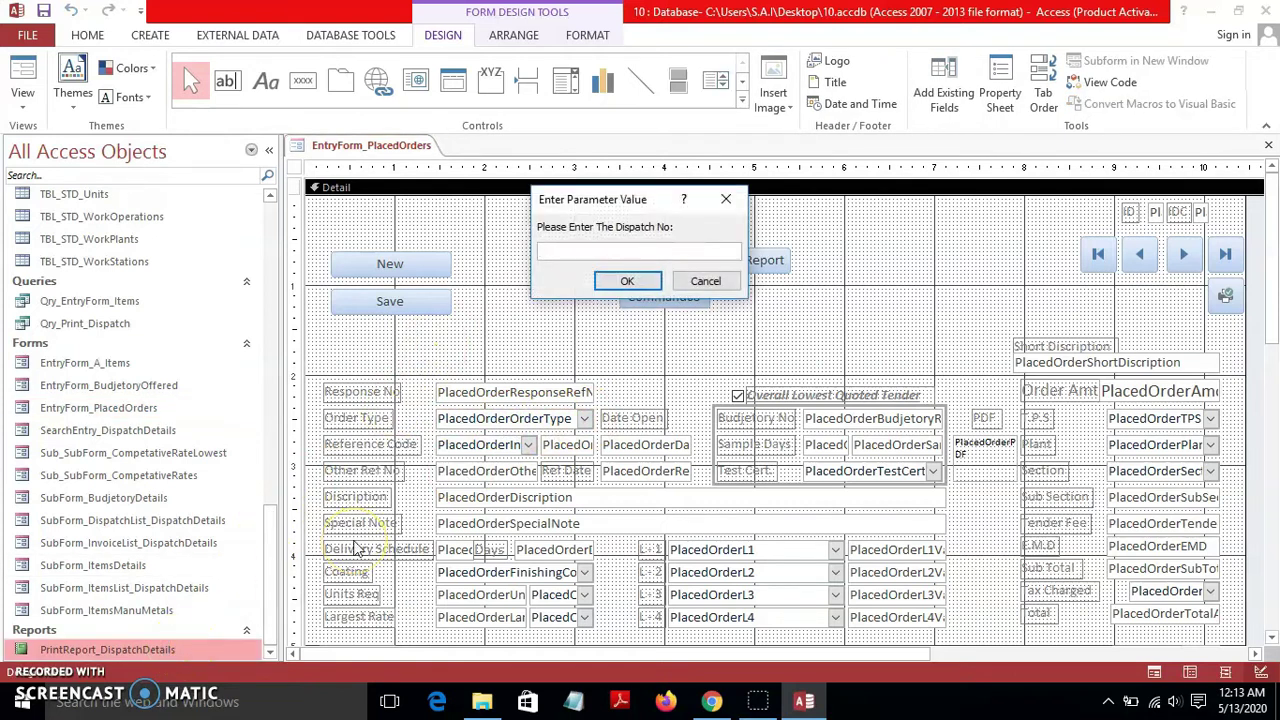
pyautogui.press('Return')
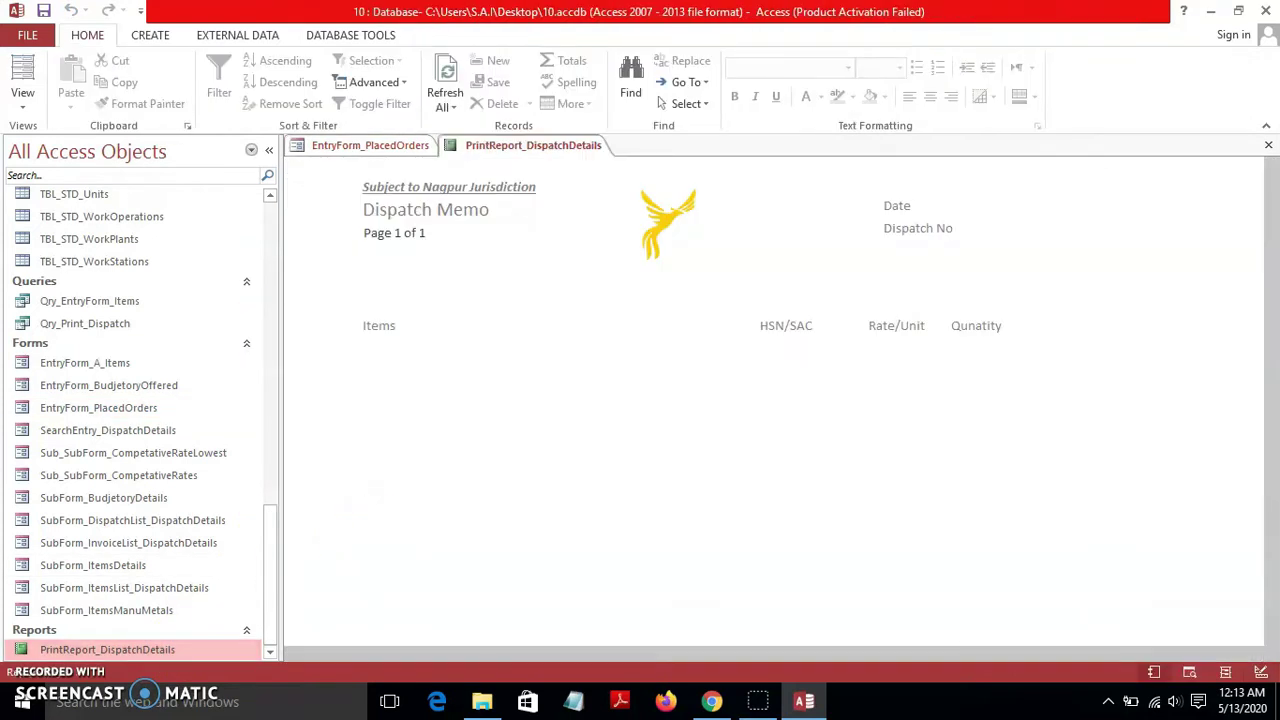
pyautogui.click(22, 104)
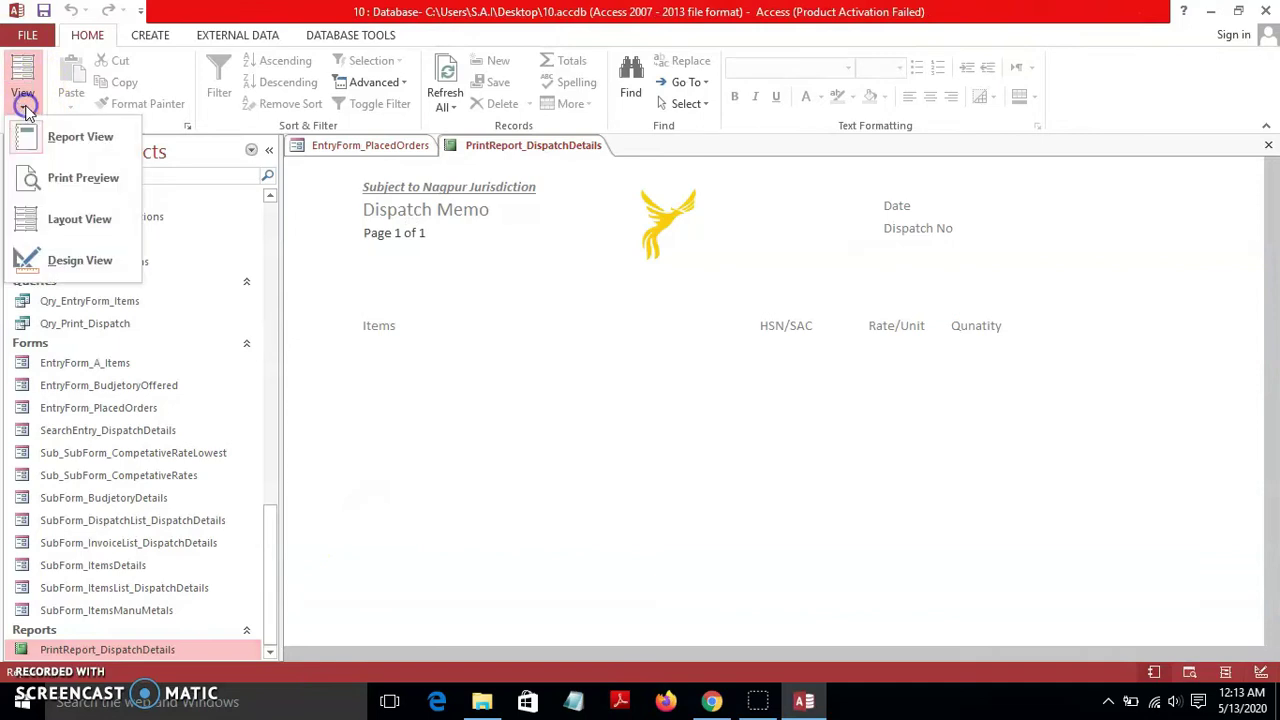
pyautogui.click(62, 264)
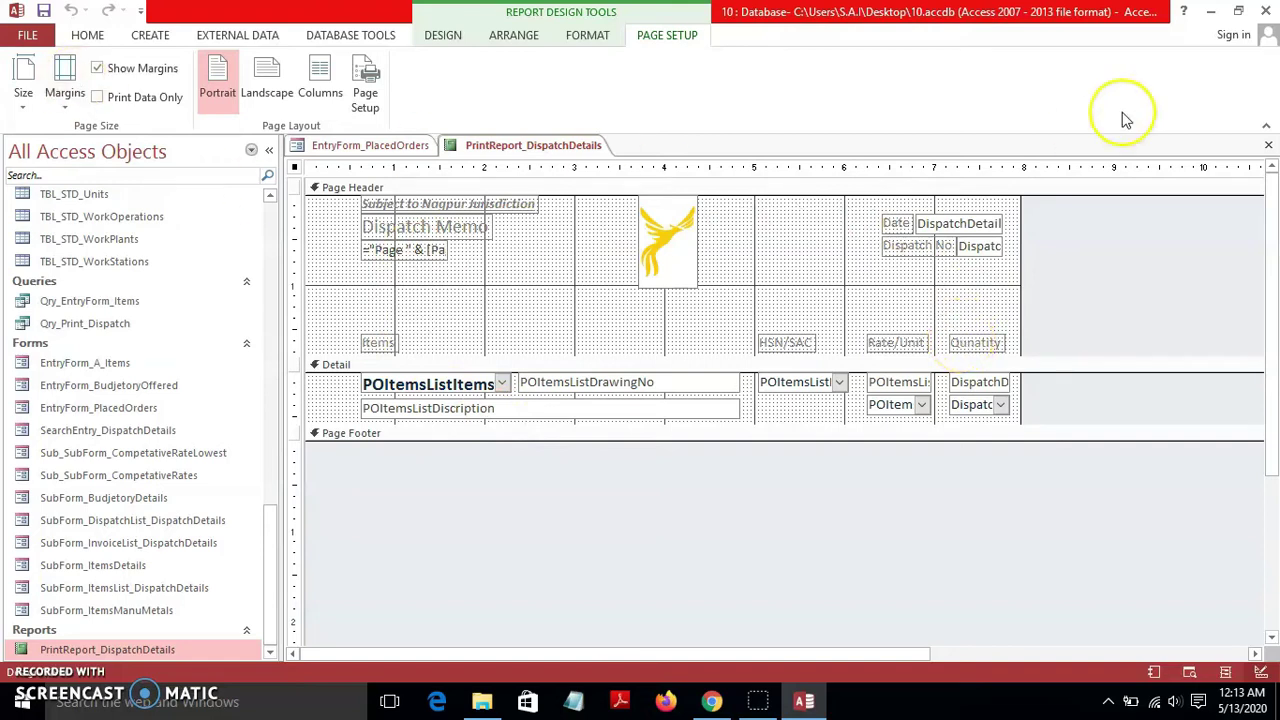
pyautogui.click(1269, 146)
# Delete the unfinished command button just below Print Report
pyautogui.moveTo(745, 336); pyautogui.dragTo(628, 300)
pyautogui.press('Delete')
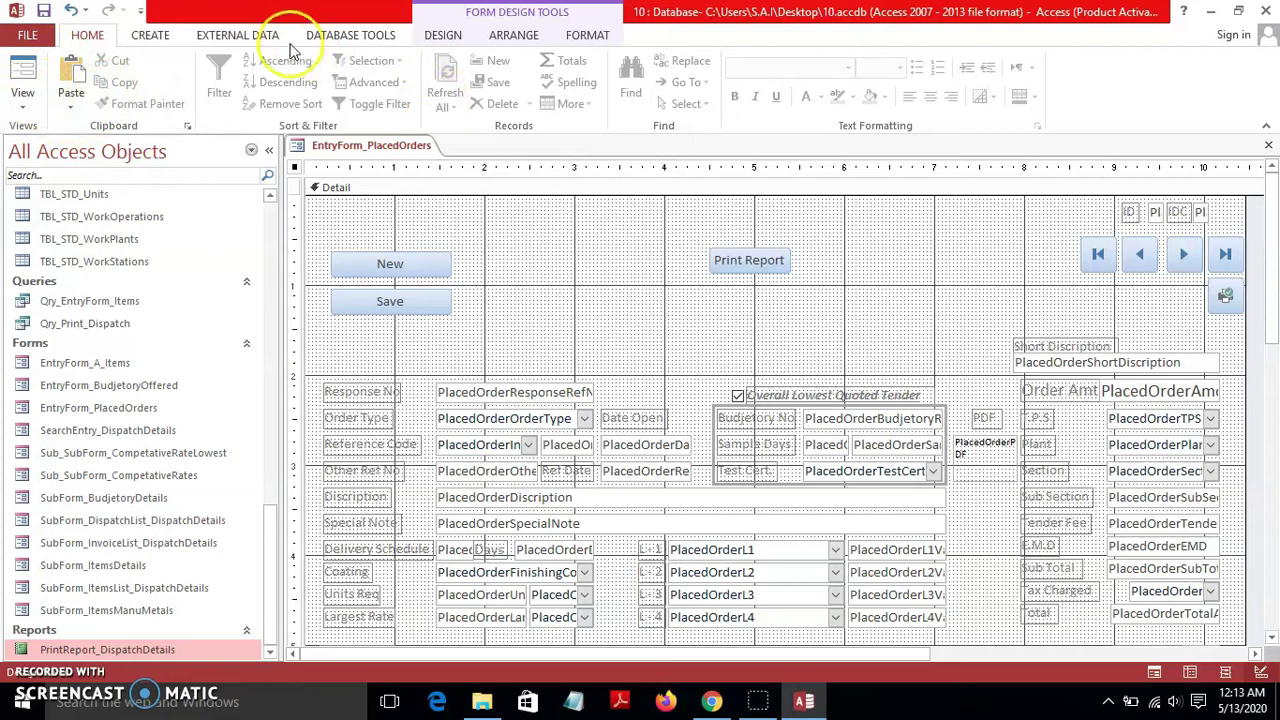
# Add a Send Report to File button for PrintReport_DispatchDetails between New and Print Report, using the Output to MS Excel picture
pyautogui.click(443, 35)
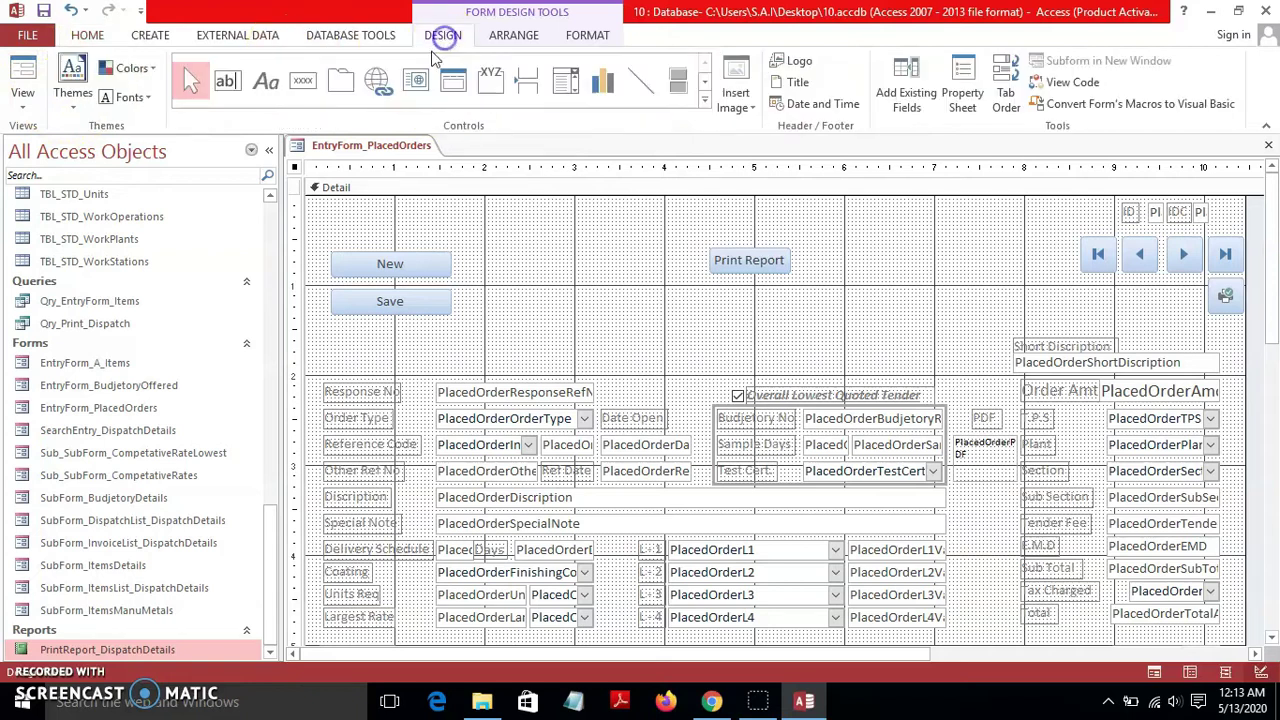
pyautogui.click(300, 84)
pyautogui.click(566, 229)
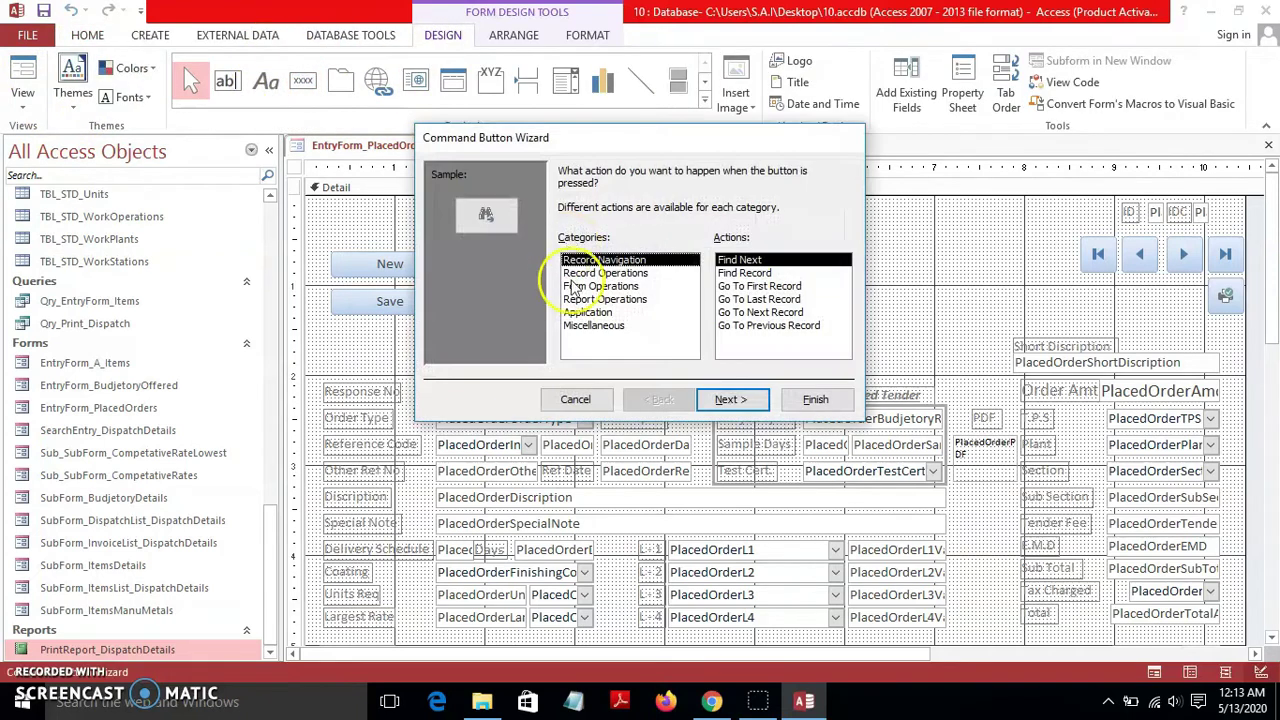
pyautogui.click(598, 299)
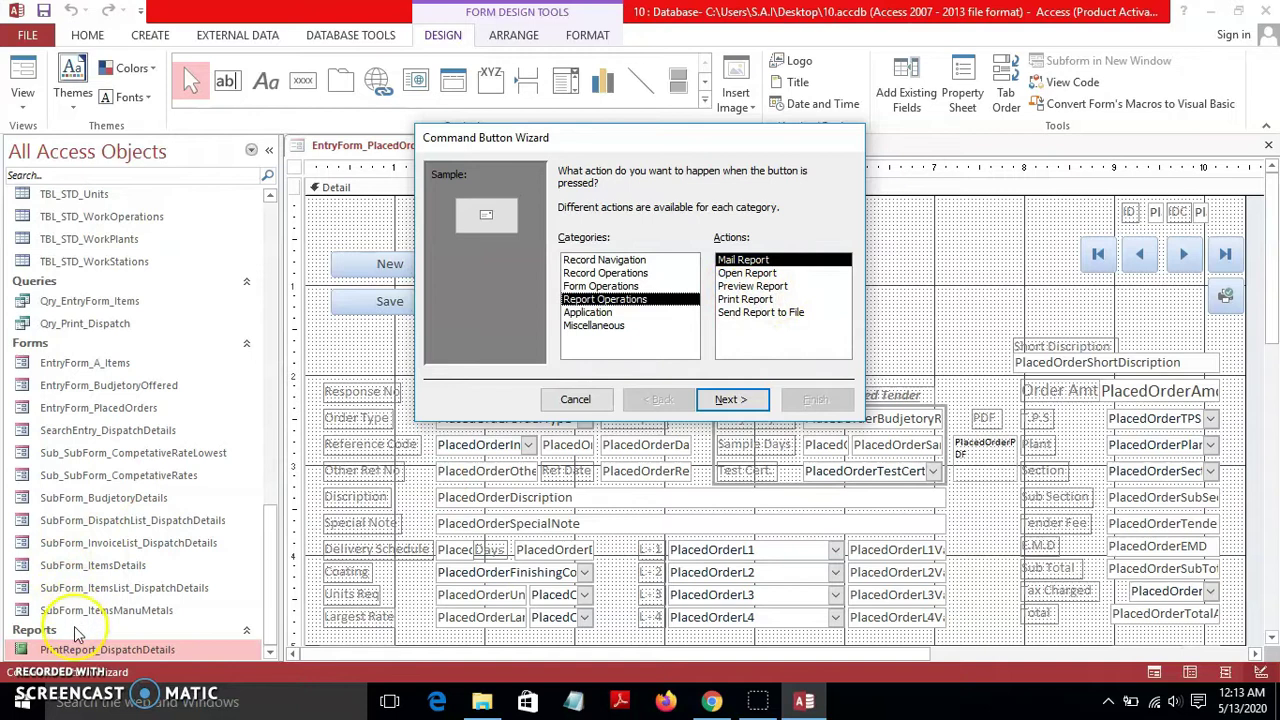
pyautogui.click(745, 312)
pyautogui.click(737, 398)
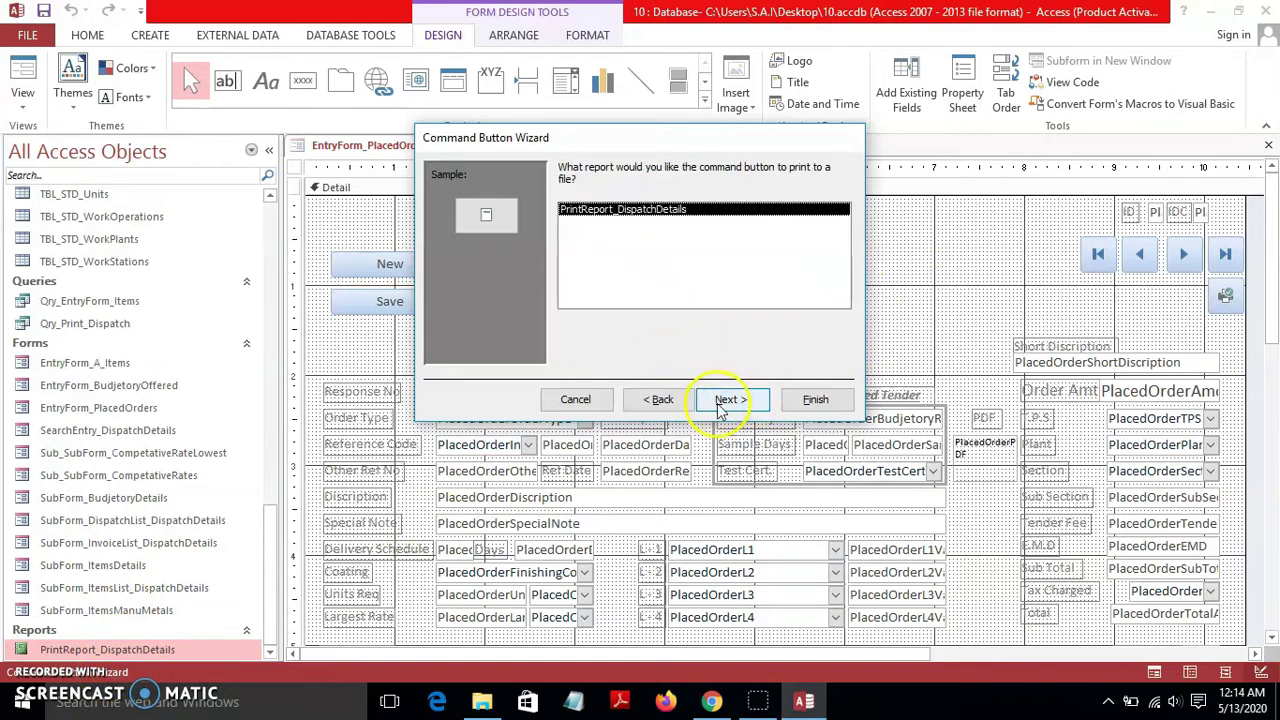
pyautogui.click(718, 405)
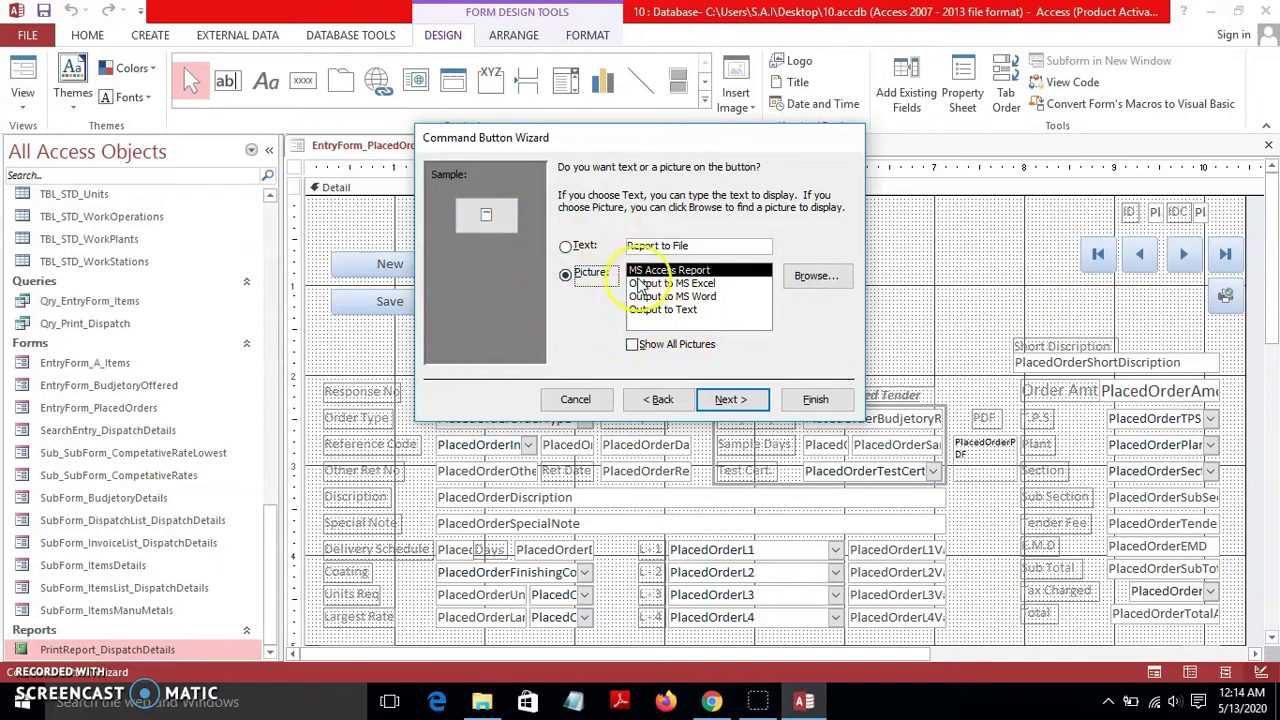
pyautogui.click(690, 283)
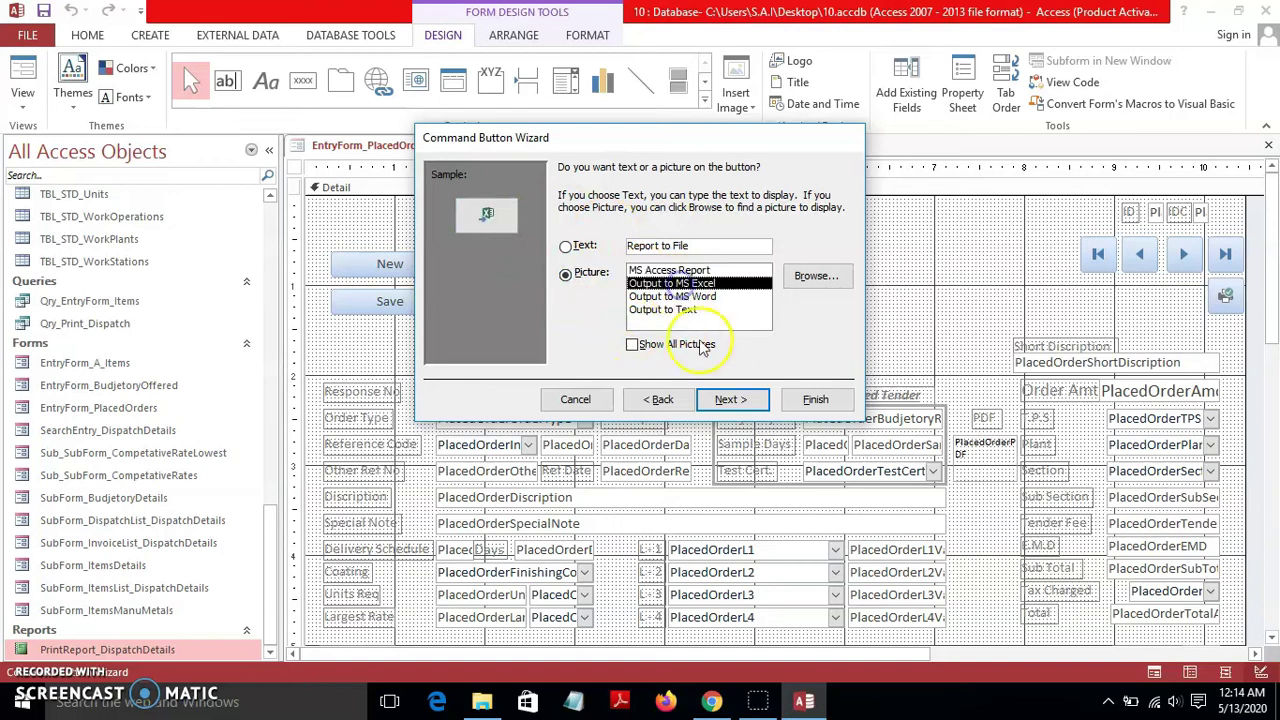
pyautogui.click(726, 398)
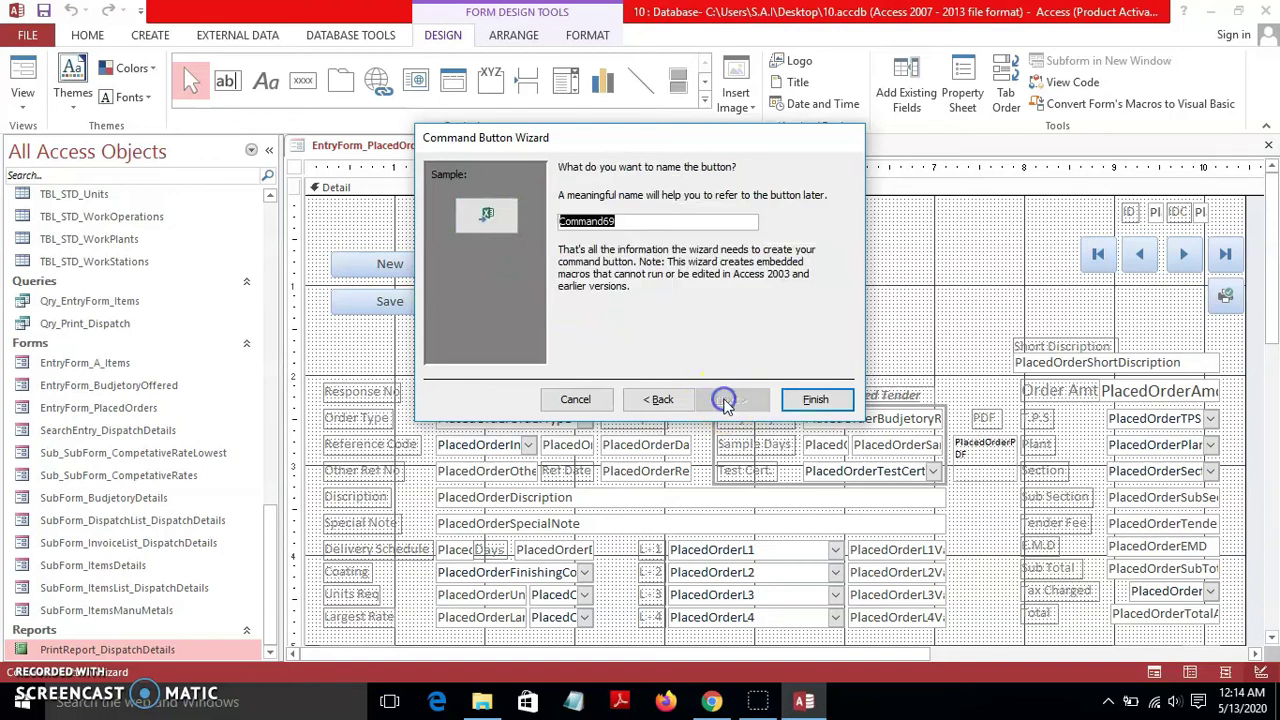
pyautogui.click(810, 399)
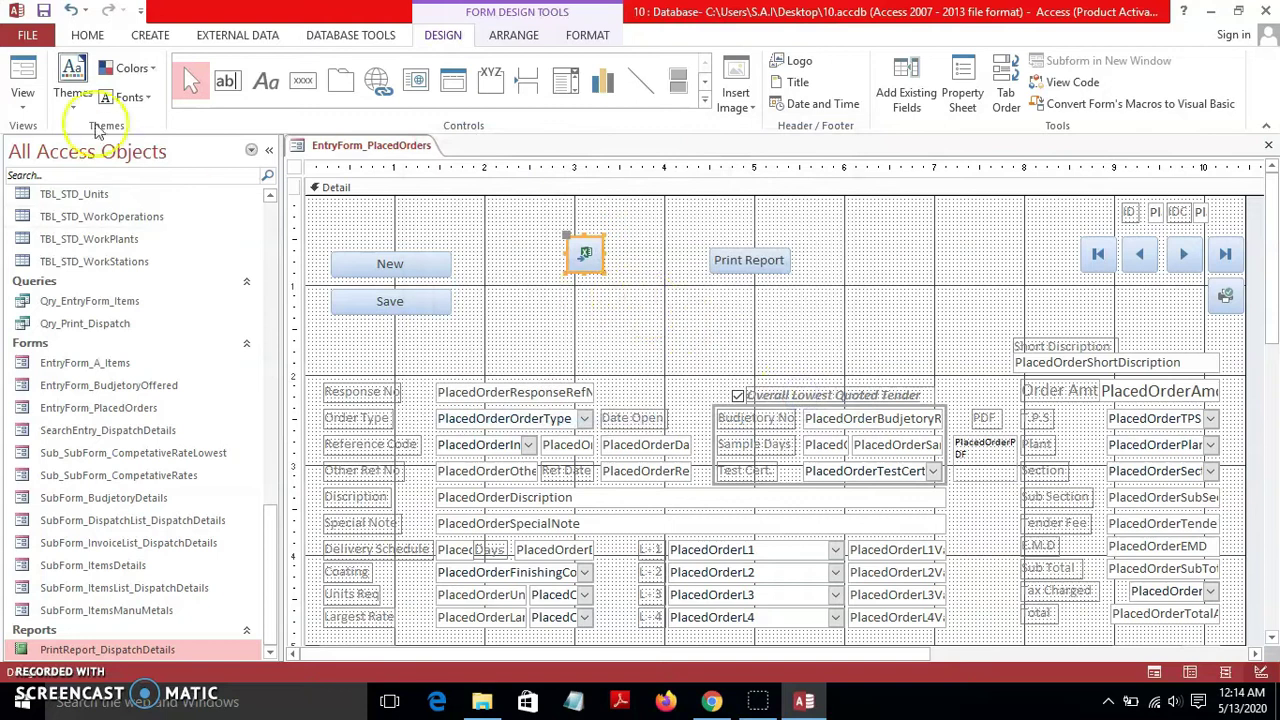
# Try to export PrintReport_DispatchDetails with the form's Excel-picture button, outputting XML data only to the Desktop
pyautogui.click(35, 62)
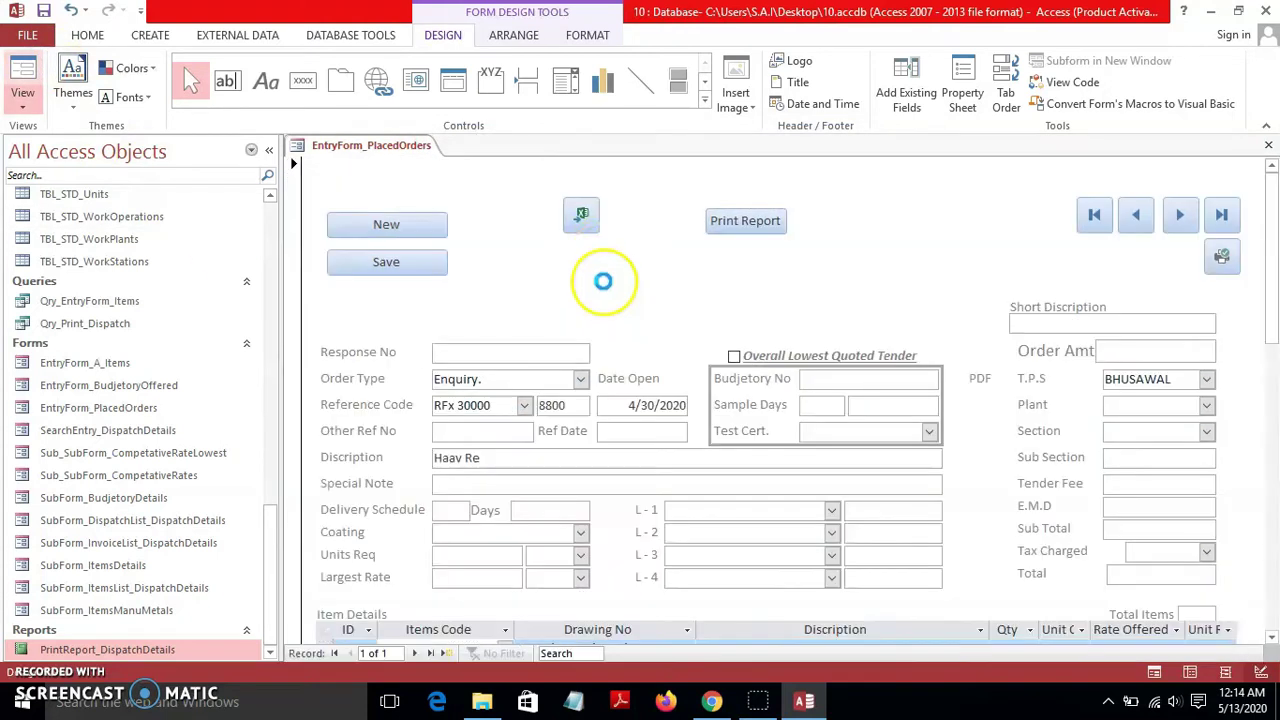
pyautogui.click(583, 217)
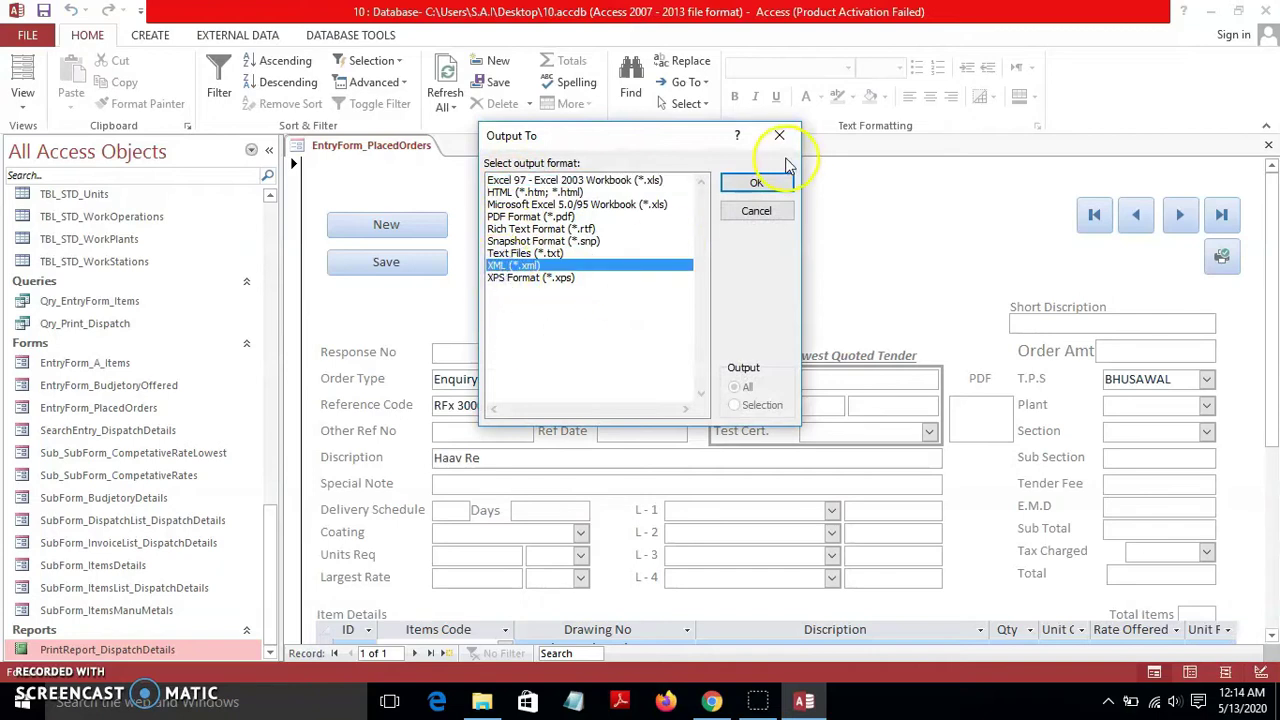
pyautogui.click(756, 182)
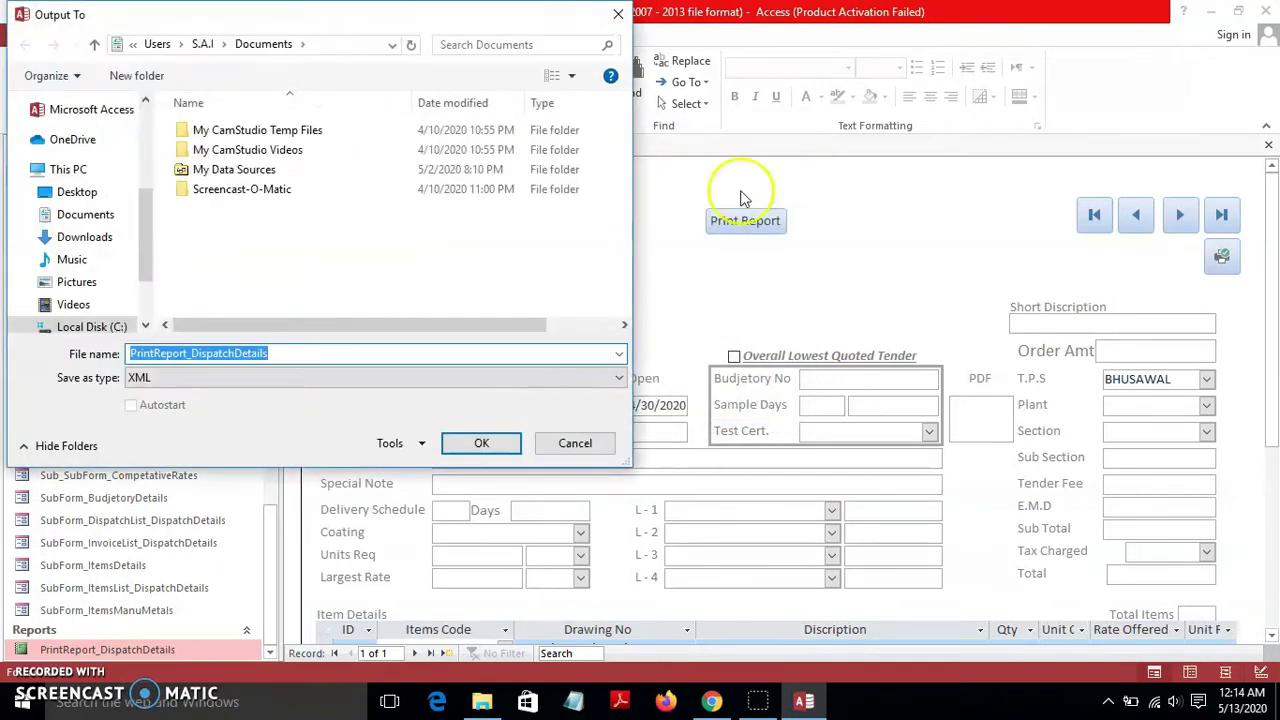
pyautogui.moveTo(224, 17); pyautogui.dragTo(569, 33)
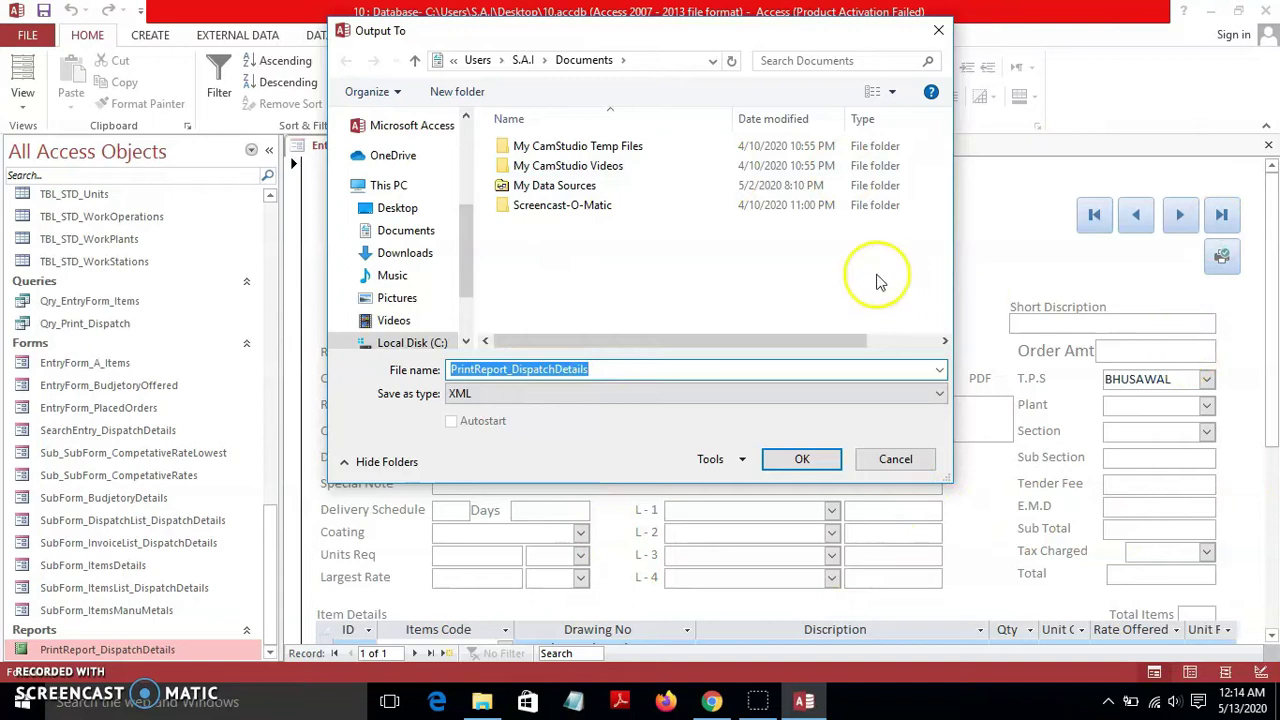
pyautogui.moveTo(466, 252); pyautogui.dragTo(465, 318)
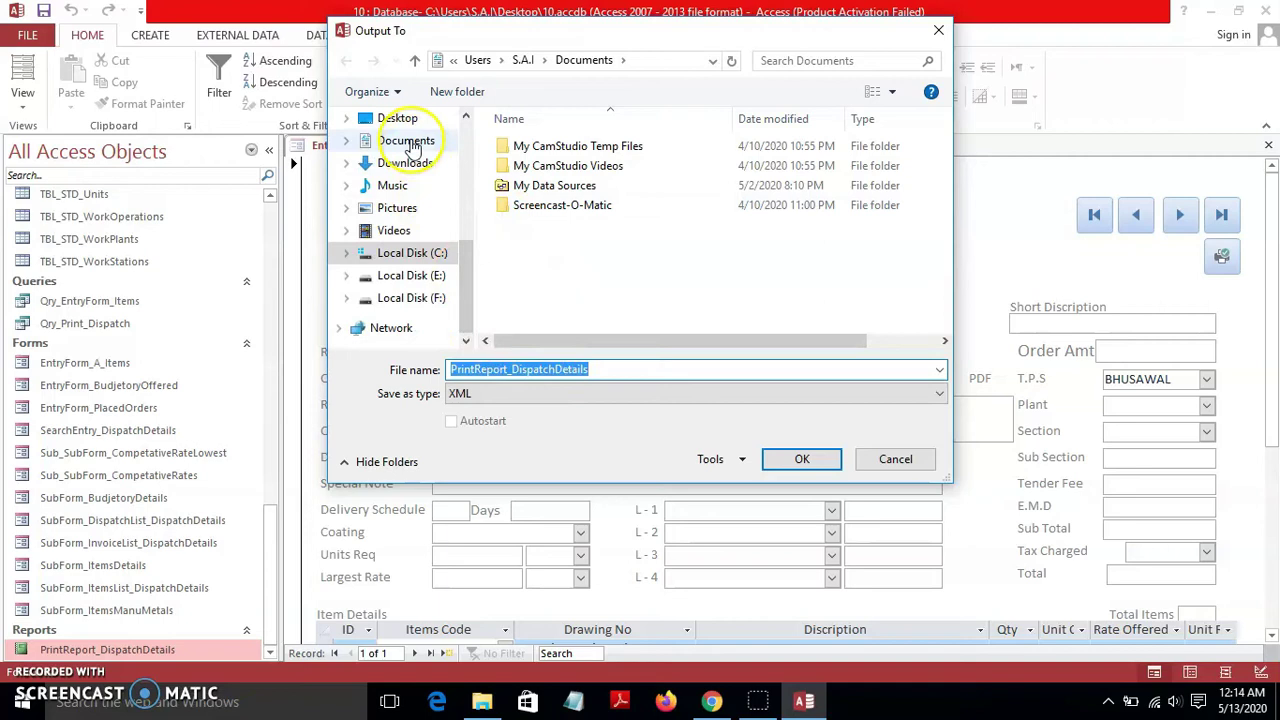
pyautogui.click(406, 141)
pyautogui.click(397, 118)
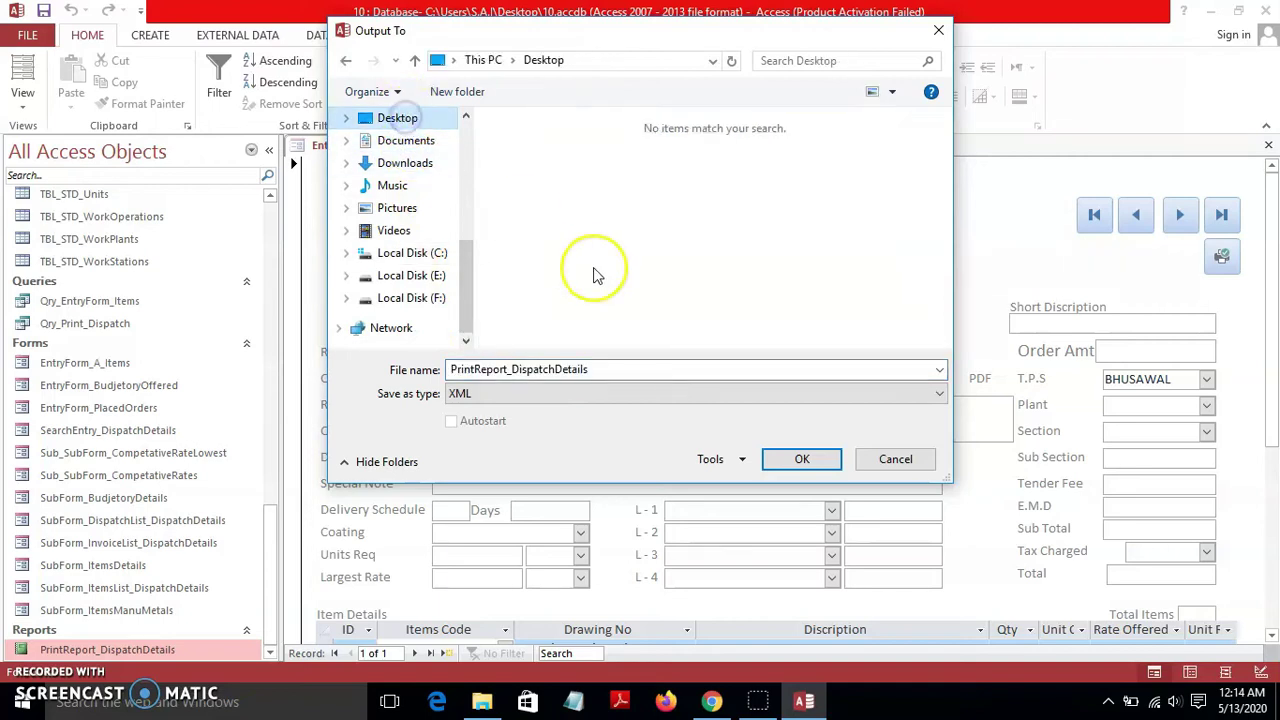
pyautogui.click(802, 458)
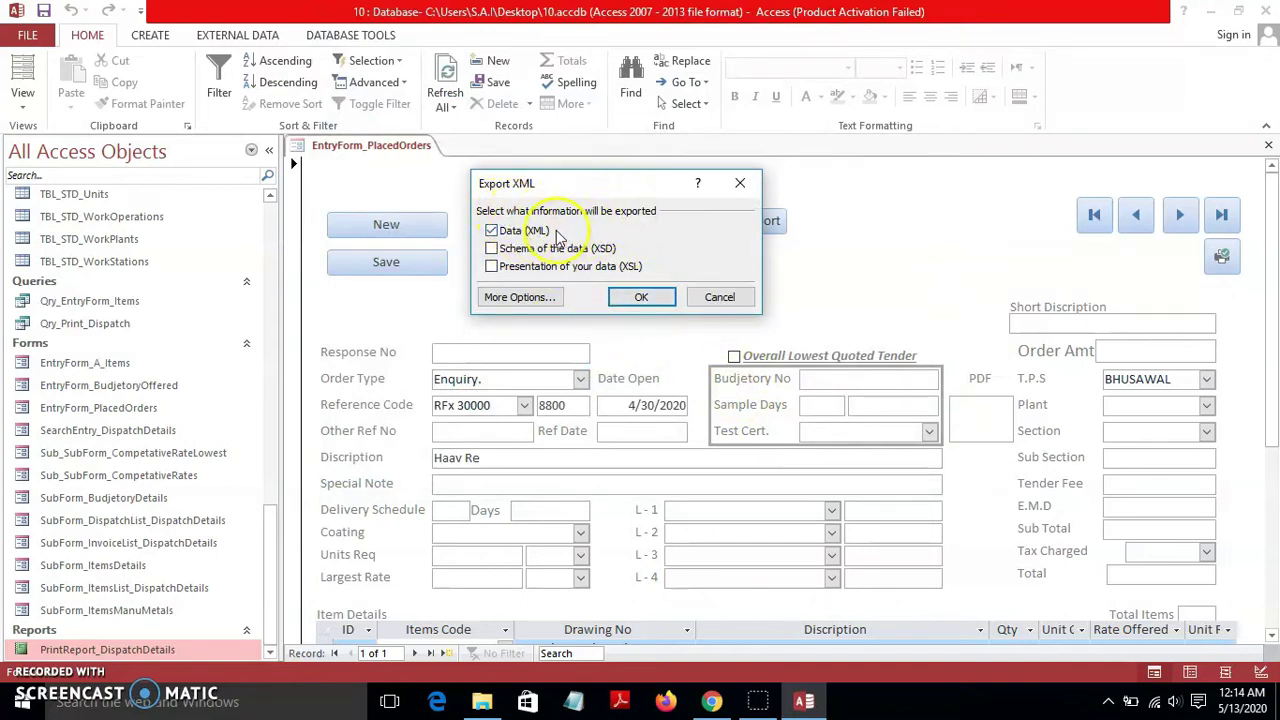
pyautogui.click(657, 298)
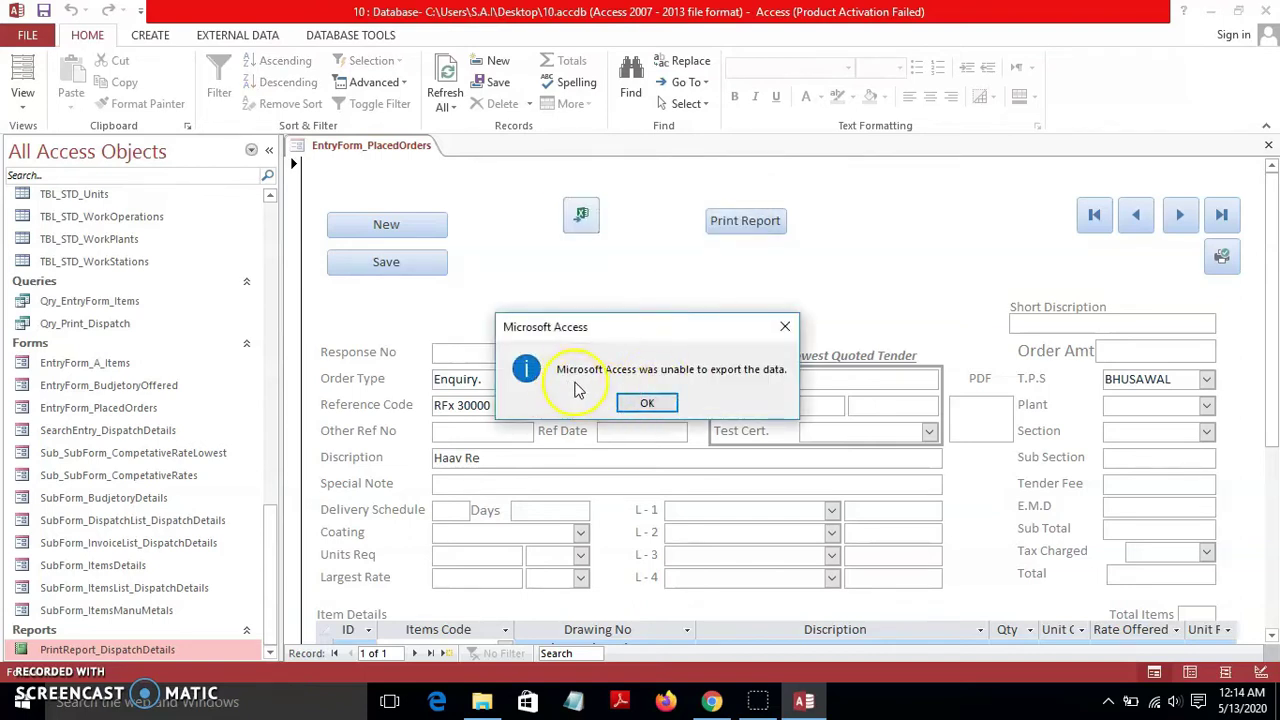
pyautogui.click(647, 402)
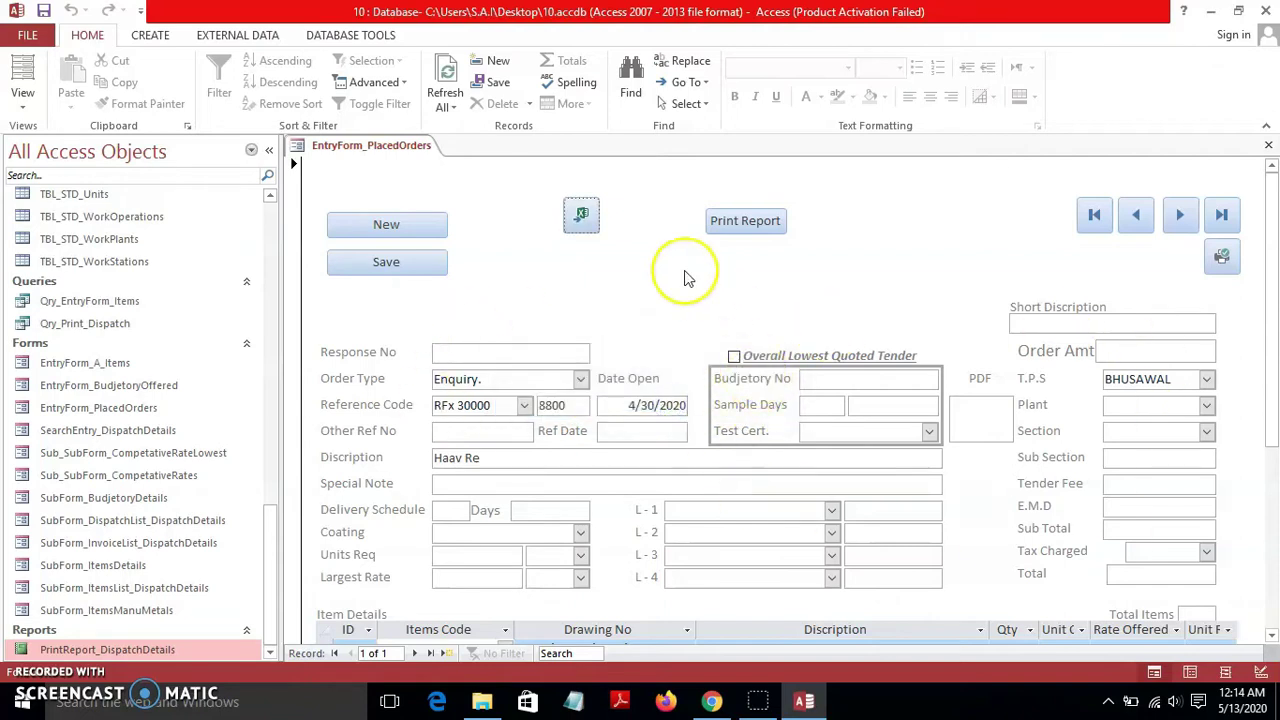
# Return EntryForm_PlacedOrders to Design View, add a Quit Application picture button, and place it between Print Report and the record navigation buttons
pyautogui.click(24, 108)
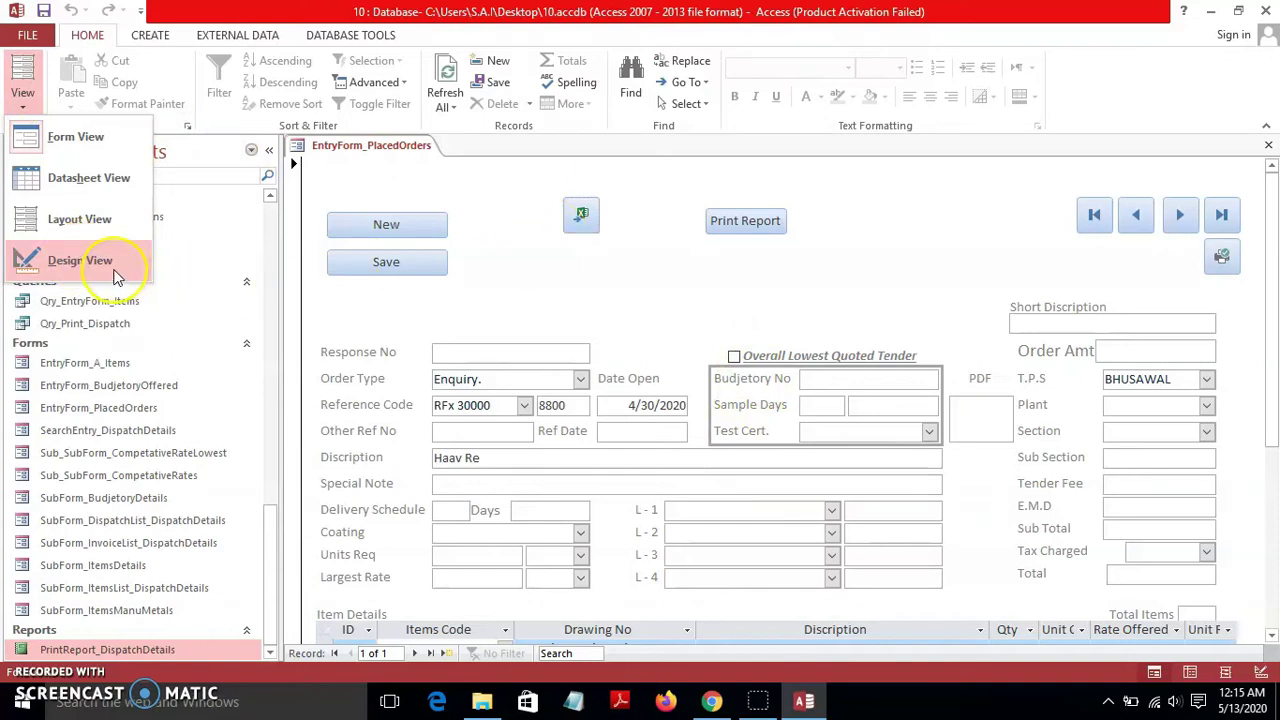
pyautogui.click(110, 262)
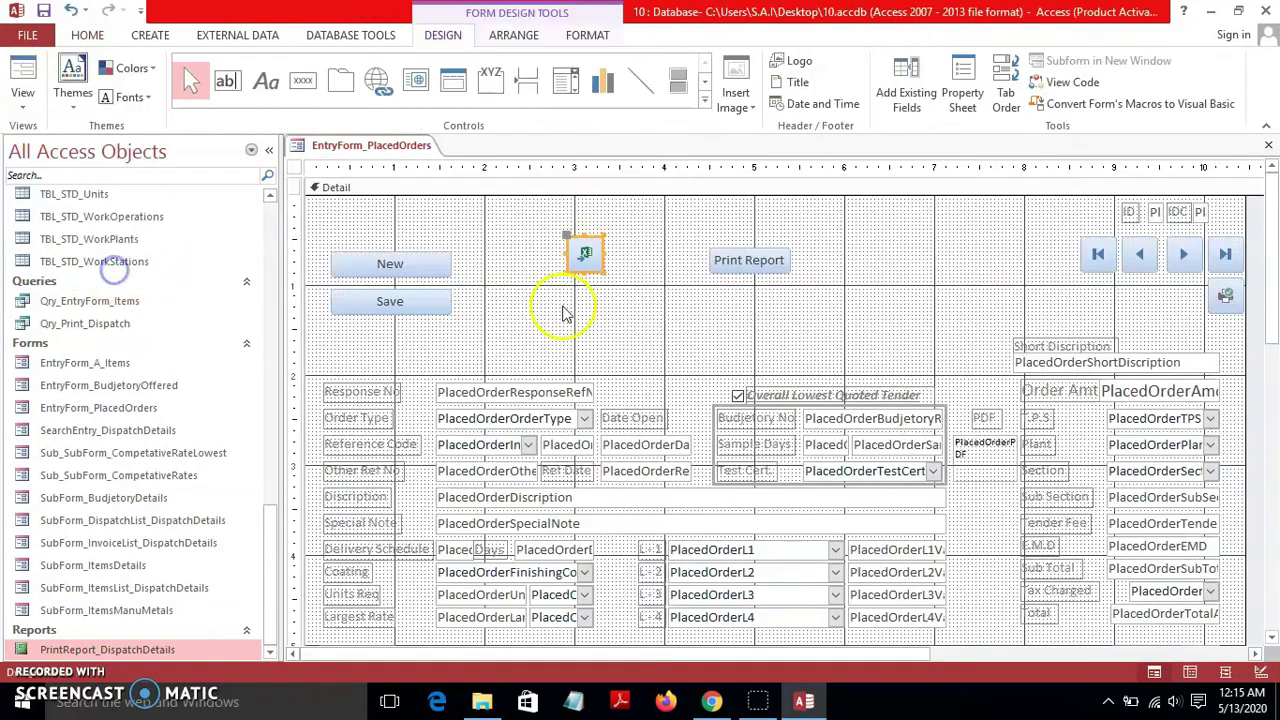
pyautogui.click(303, 80)
pyautogui.click(678, 305)
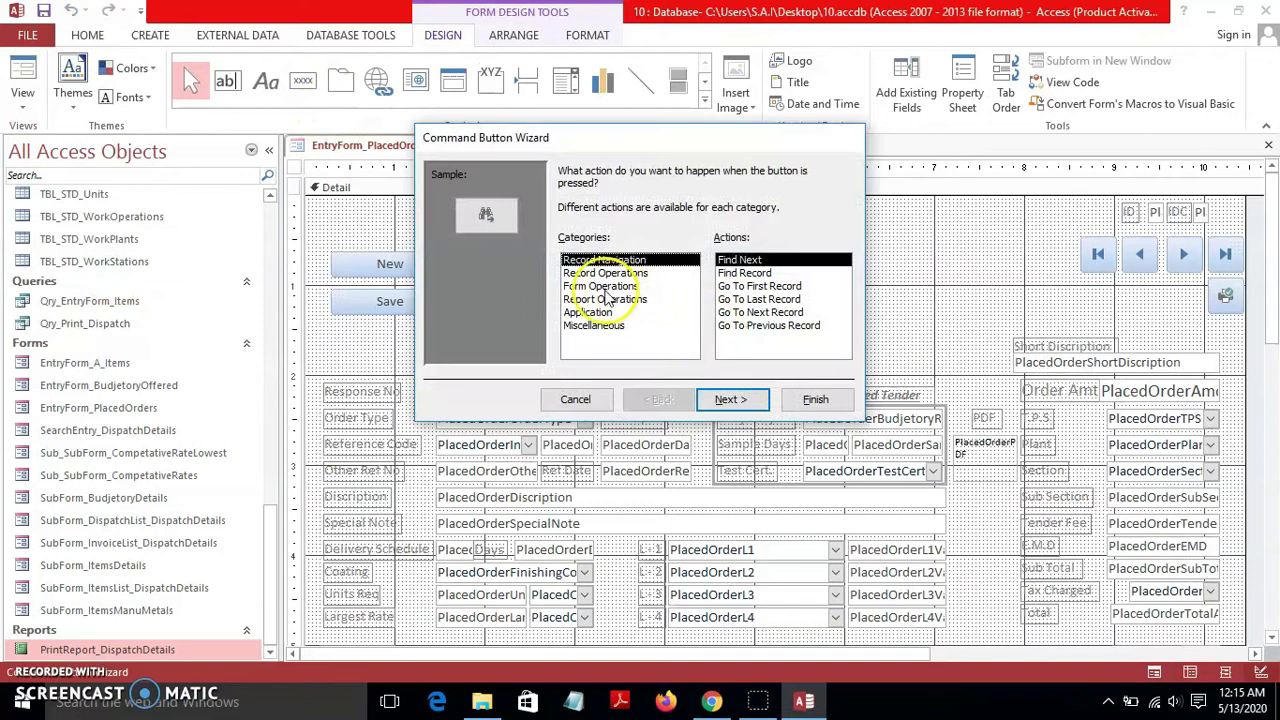
pyautogui.click(600, 286)
pyautogui.click(601, 299)
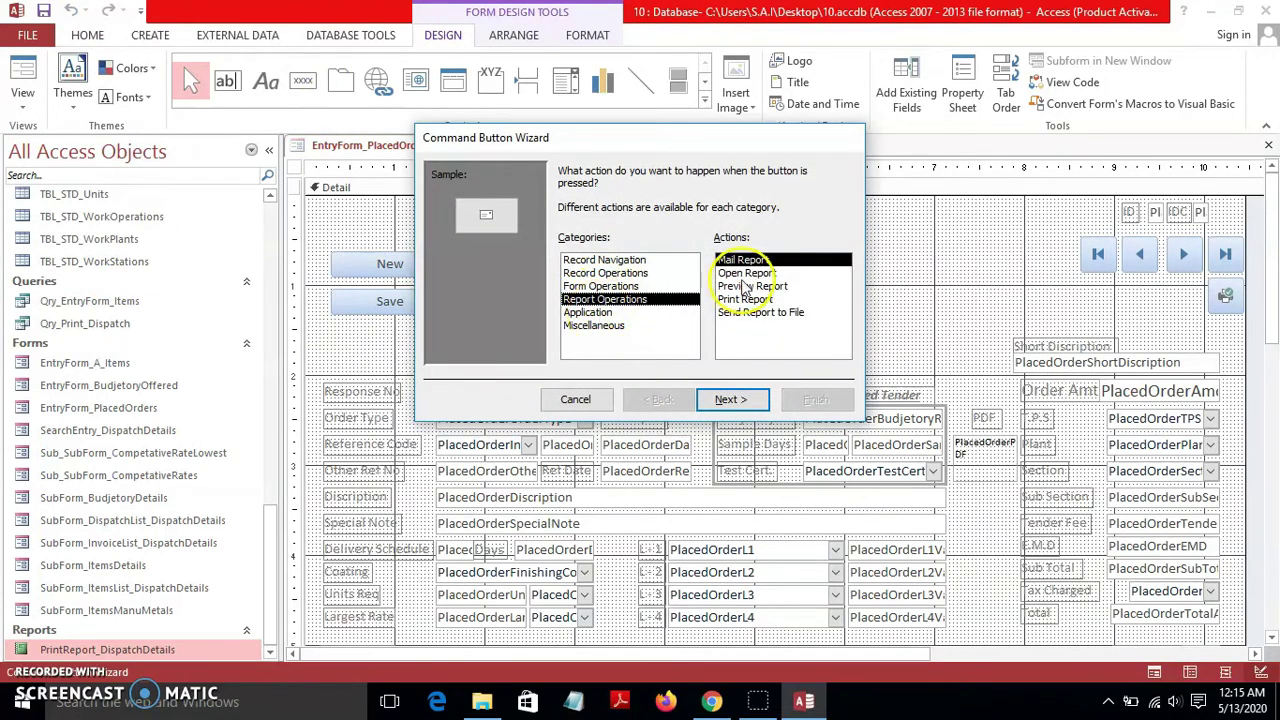
pyautogui.click(588, 312)
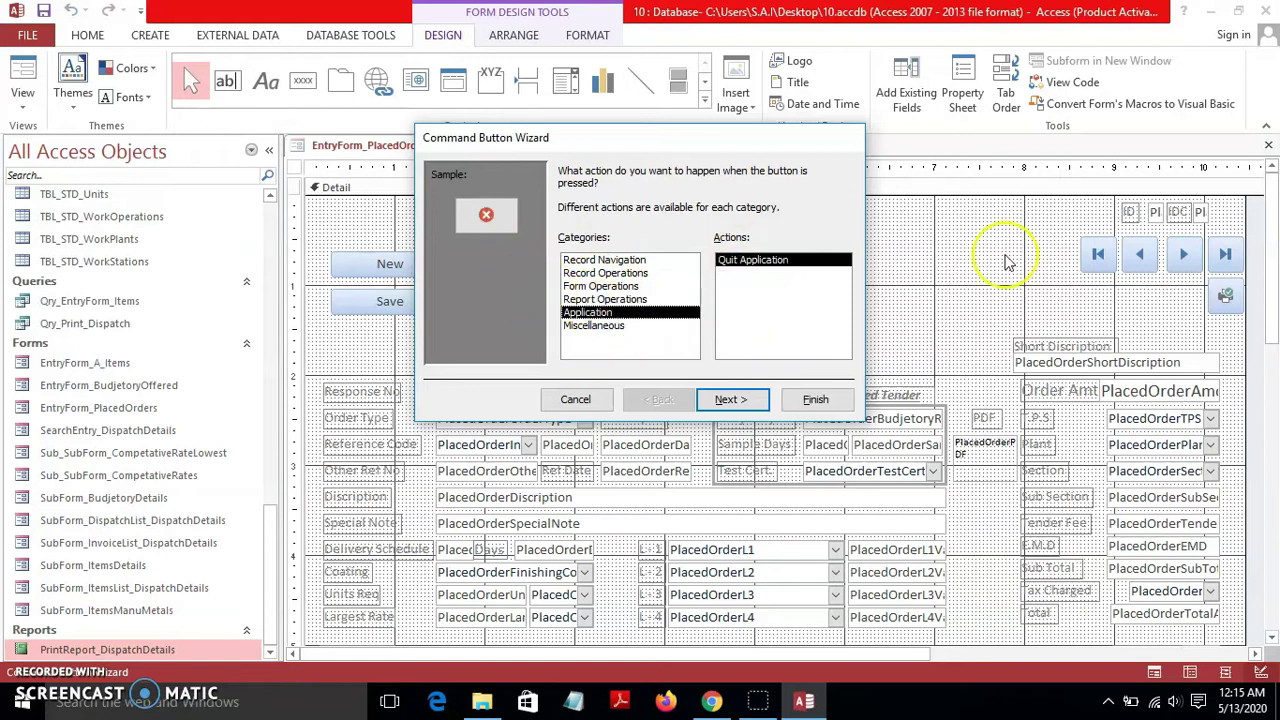
pyautogui.click(757, 405)
pyautogui.click(742, 400)
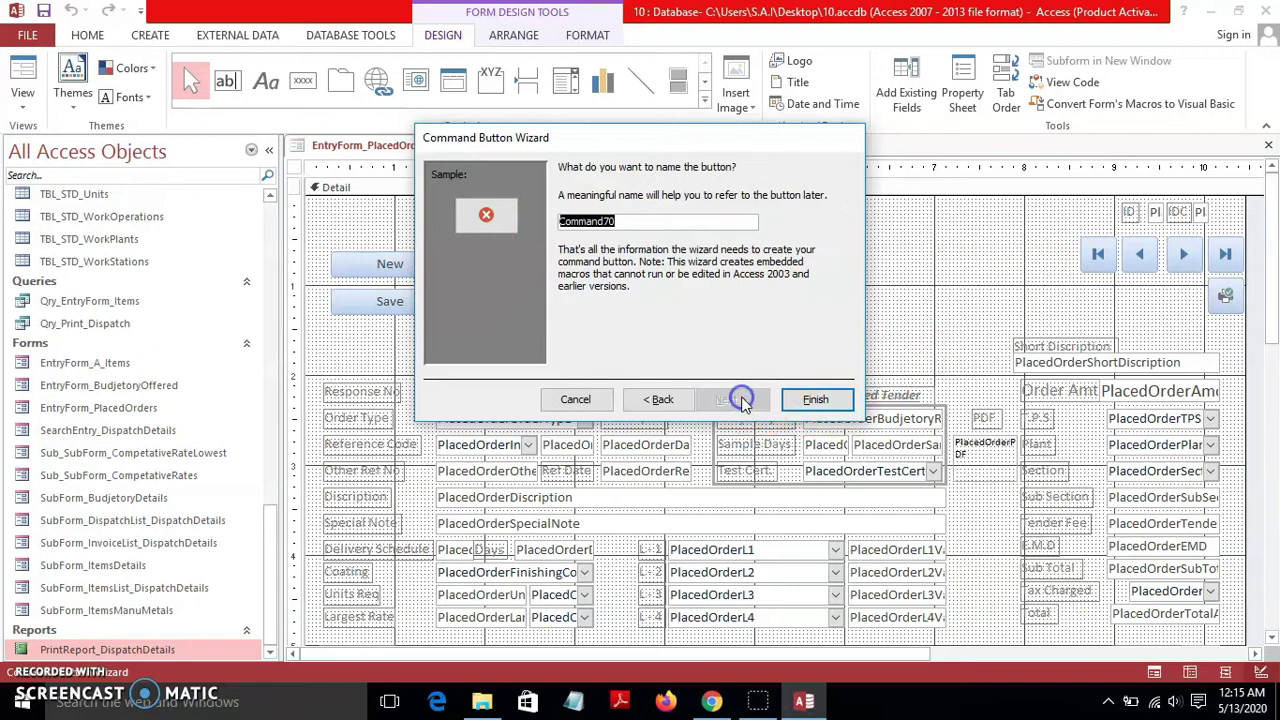
pyautogui.click(814, 400)
pyautogui.moveTo(697, 329); pyautogui.dragTo(922, 244)
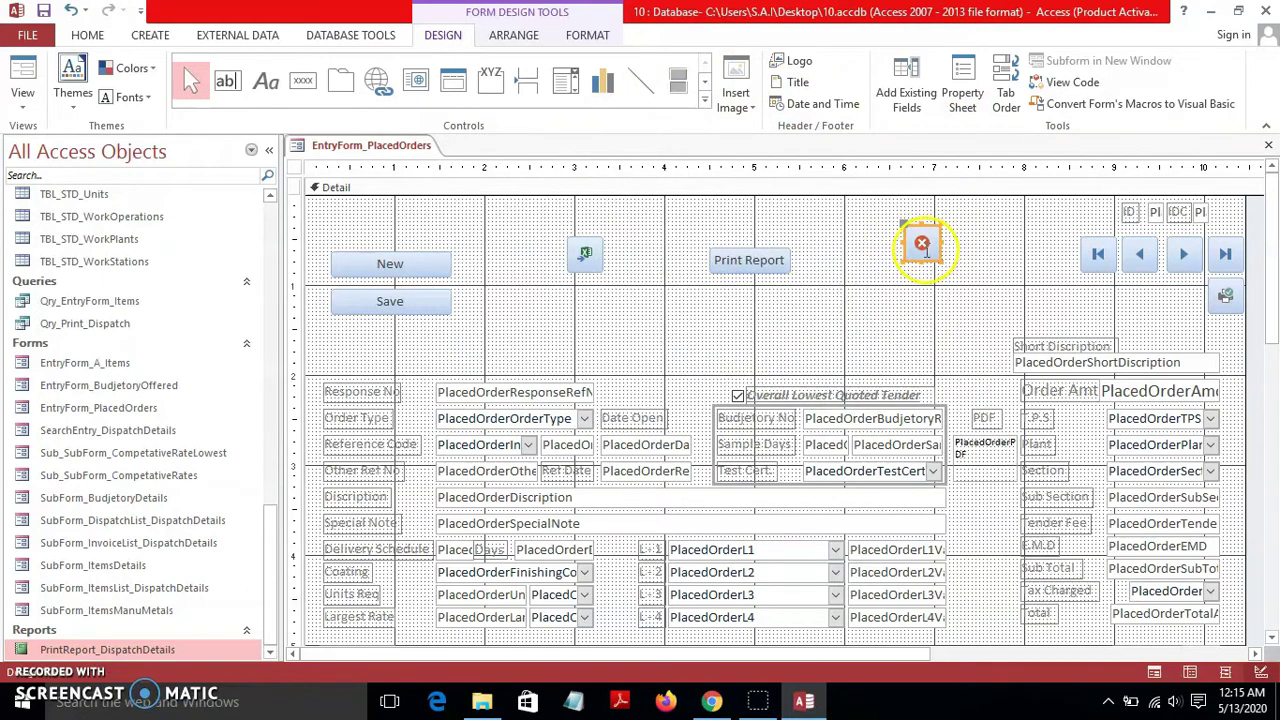
# Show EntryForm_PlacedOrders in Form View, check the desktop behind the open windows, and return to the database
pyautogui.click(22, 78)
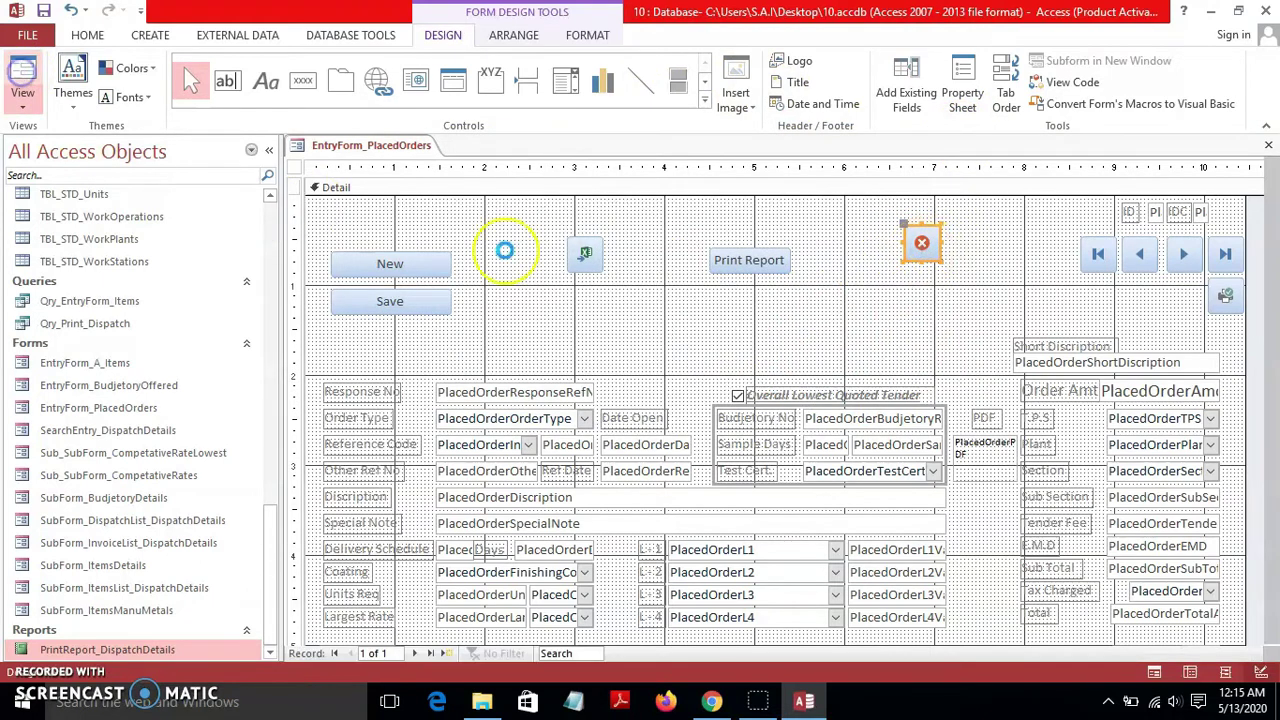
pyautogui.click(1210, 11)
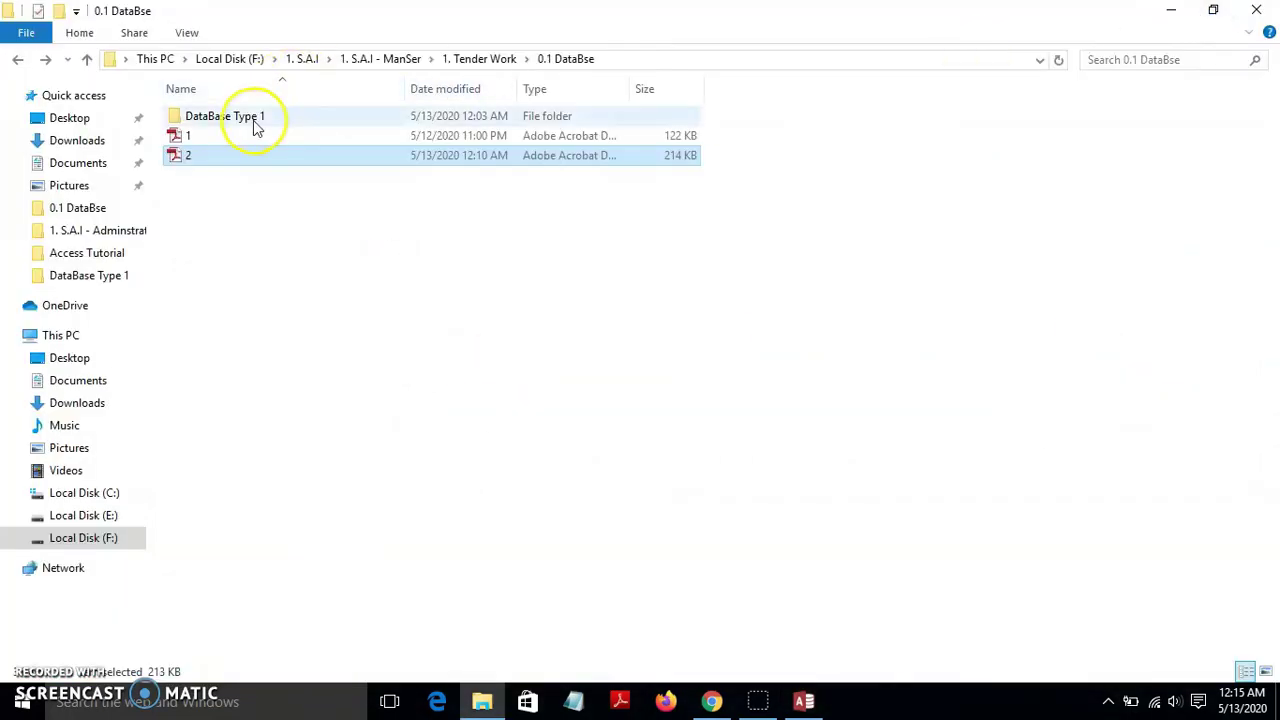
pyautogui.click(1173, 14)
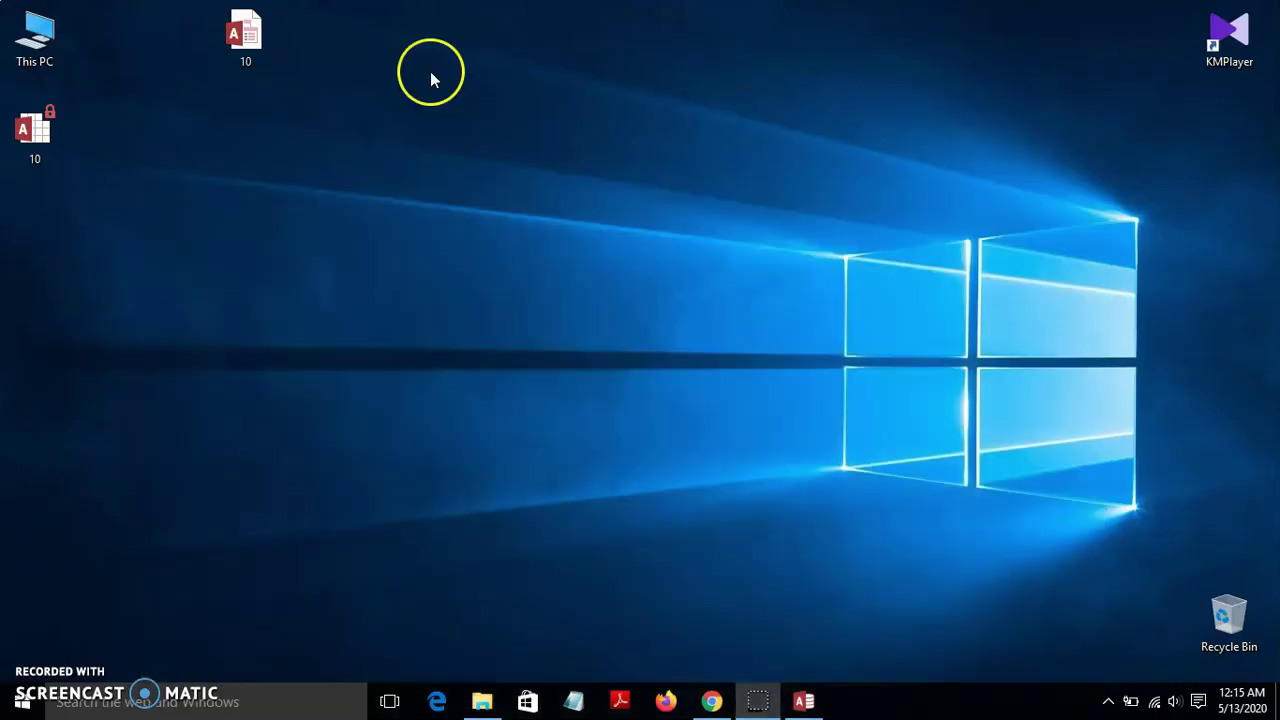
pyautogui.click(804, 700)
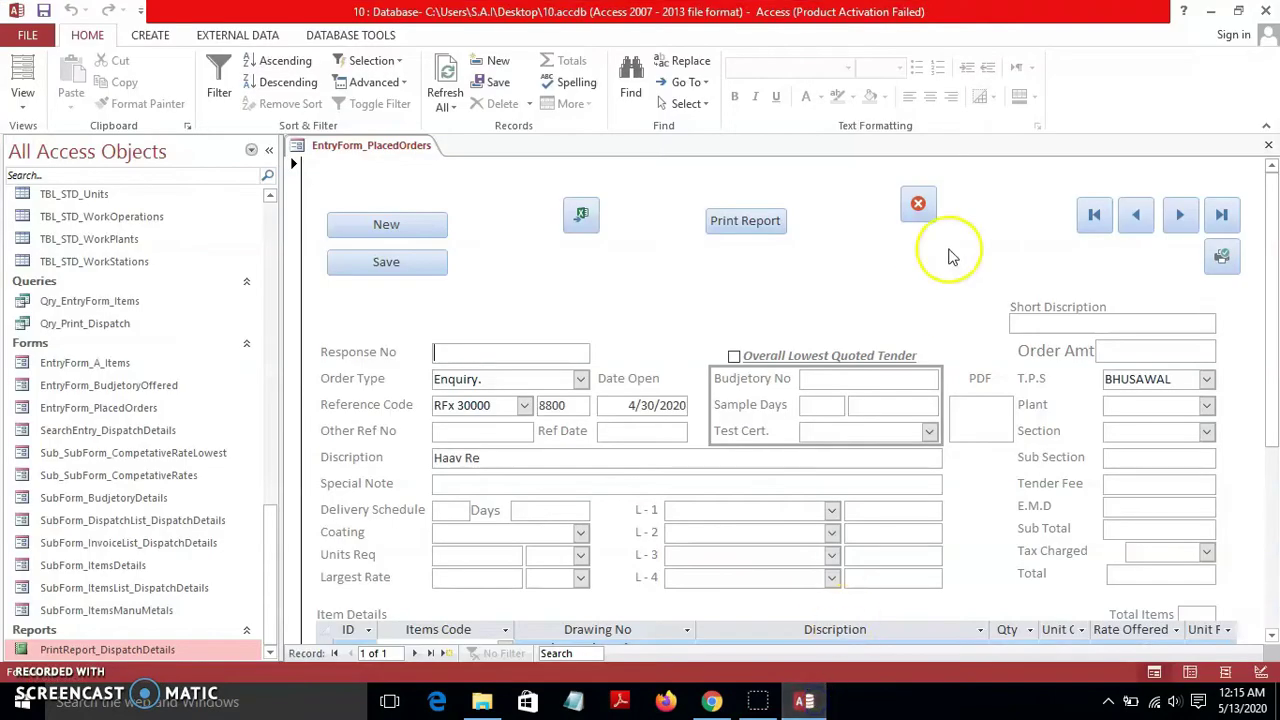
# Quit the database with the form's quit button, discarding the design changes to EntryForm_PlacedOrders
pyautogui.click(918, 203)
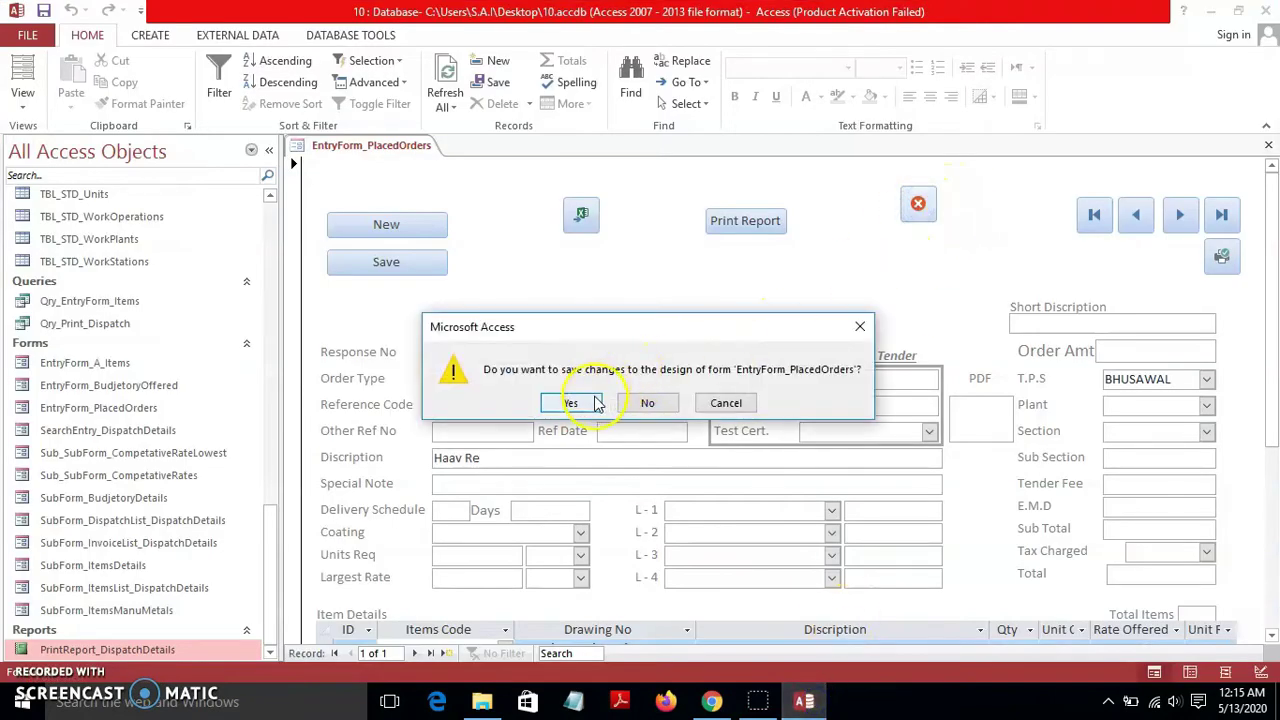
pyautogui.click(650, 402)
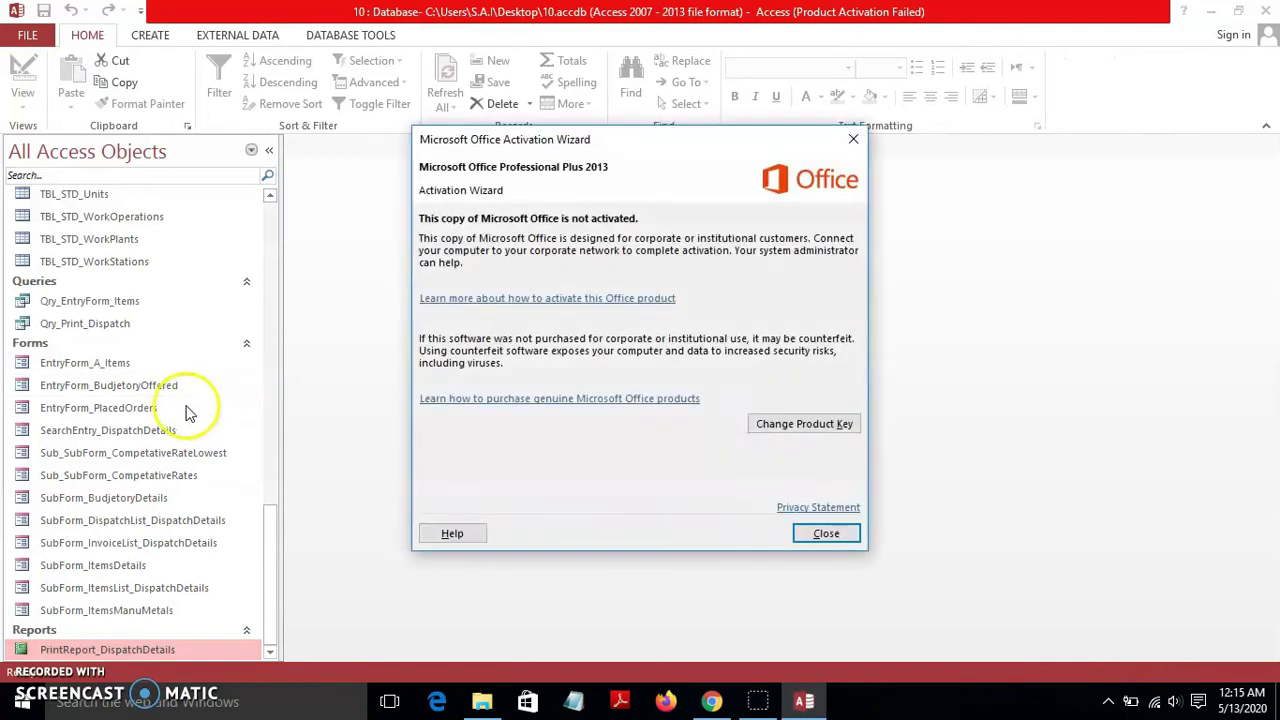
# Dismiss the Office activation notice and reopen EntryForm_PlacedOrders in Design View
pyautogui.click(832, 531)
pyautogui.click(162, 412)
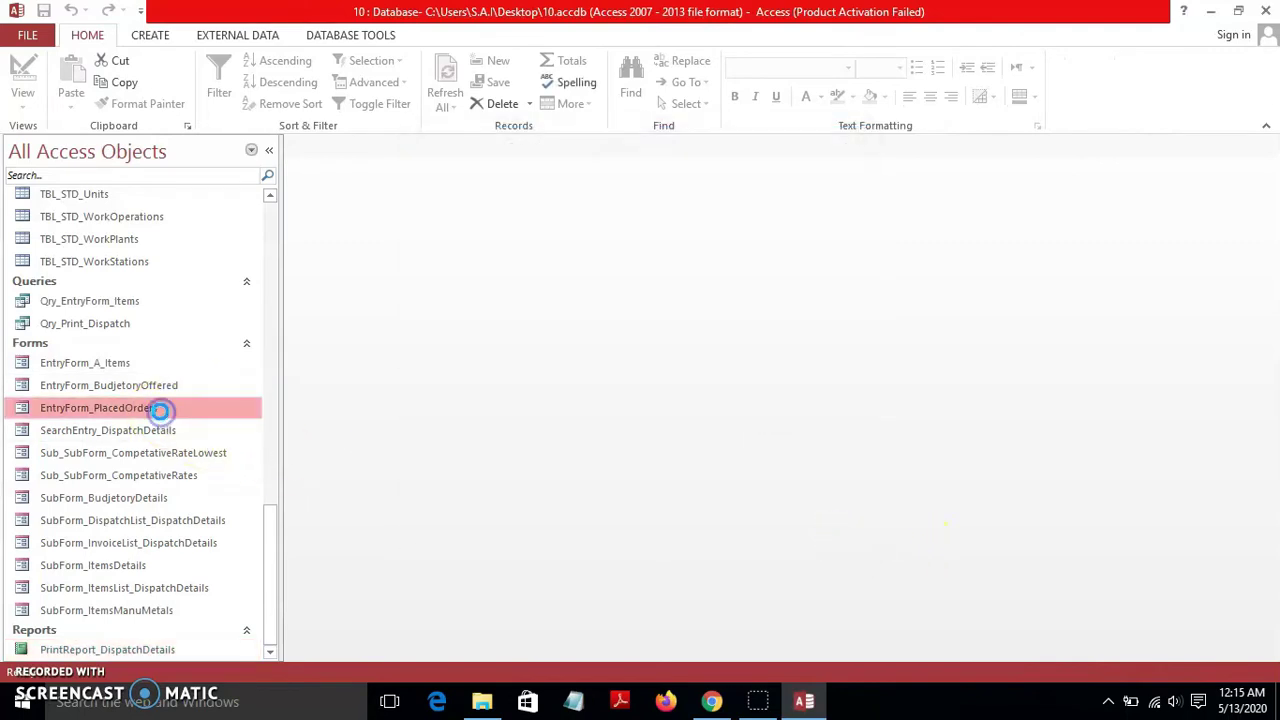
pyautogui.click(22, 112)
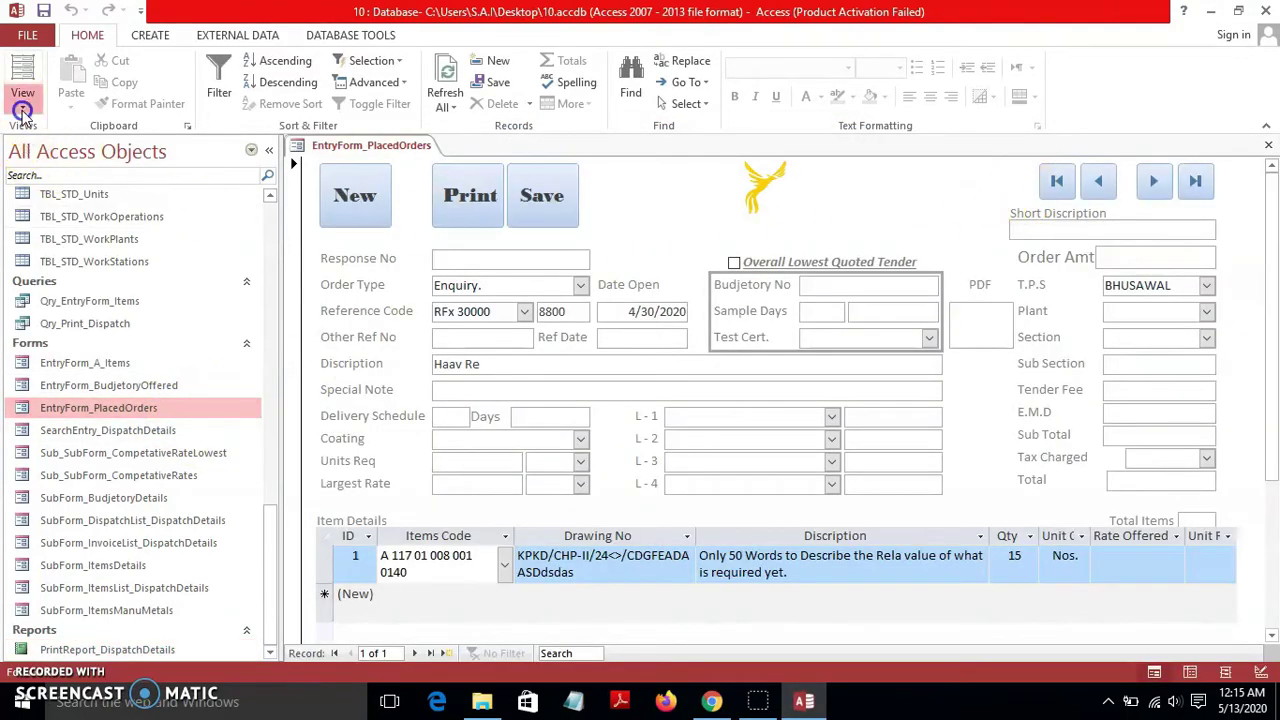
pyautogui.click(70, 254)
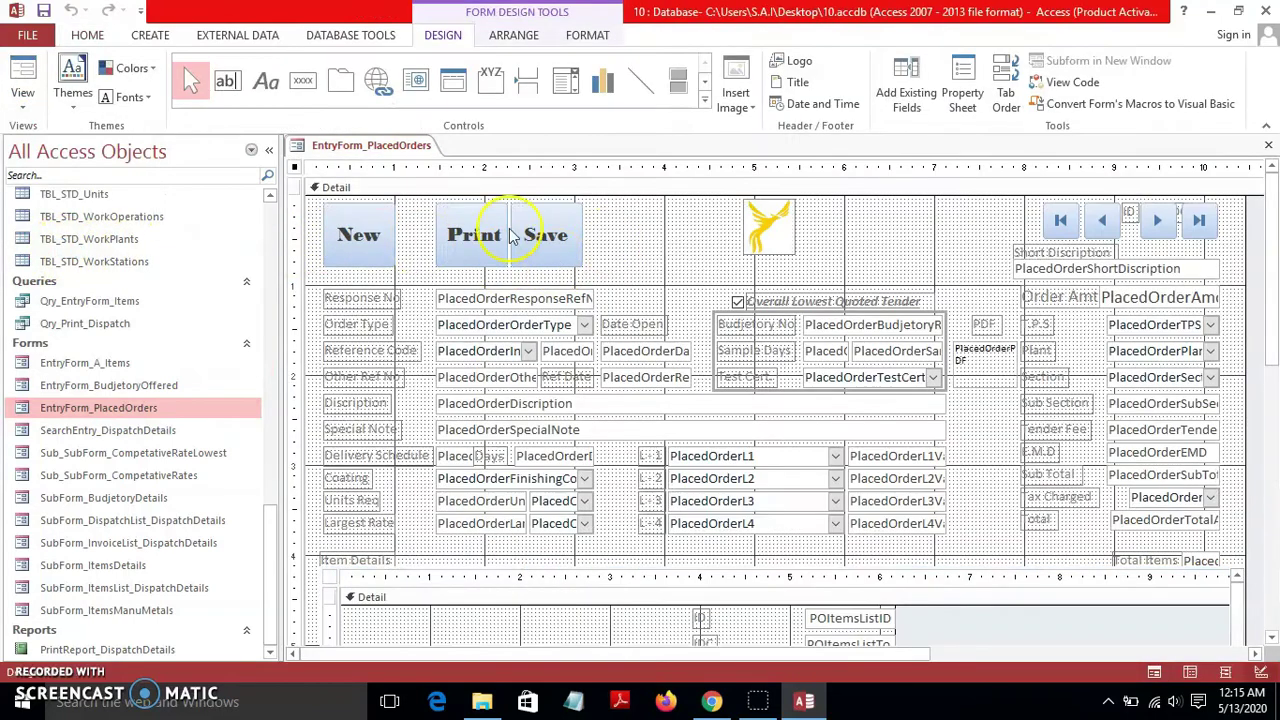
# Add a command button between Save and the bird logo, review the Application and Miscellaneous actions, and choose the Form Operations category
pyautogui.click(303, 80)
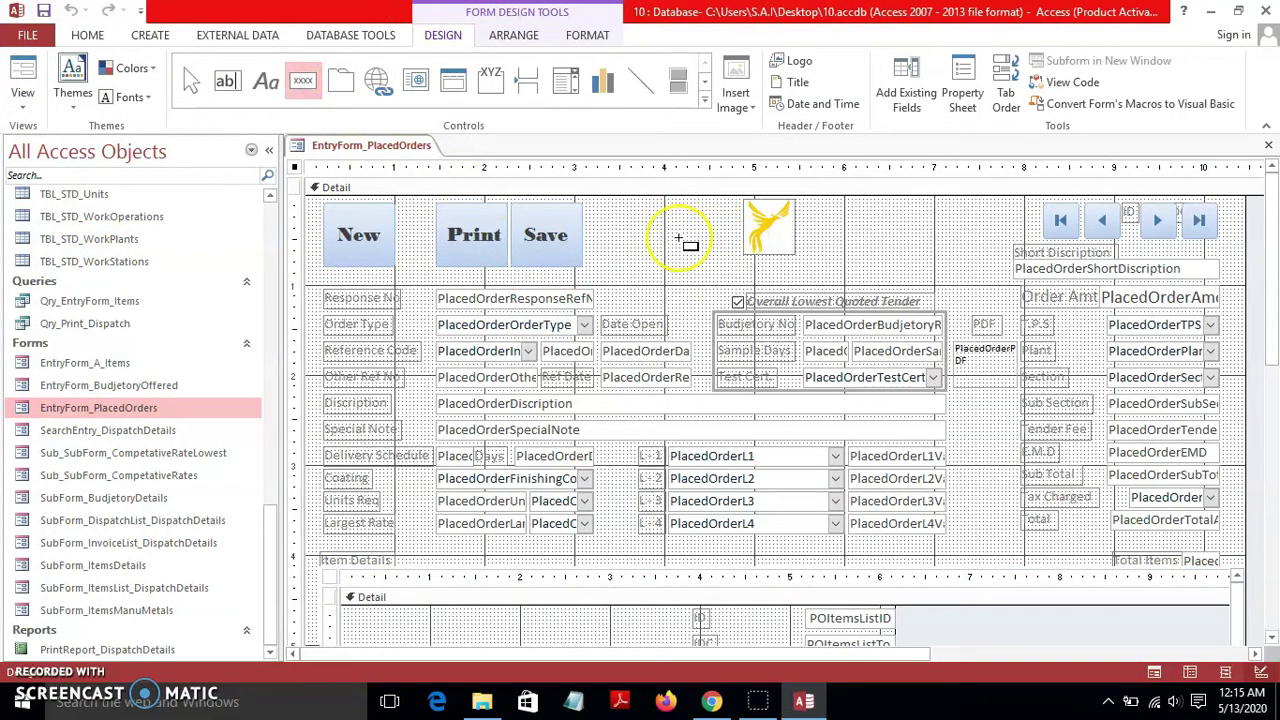
pyautogui.click(670, 235)
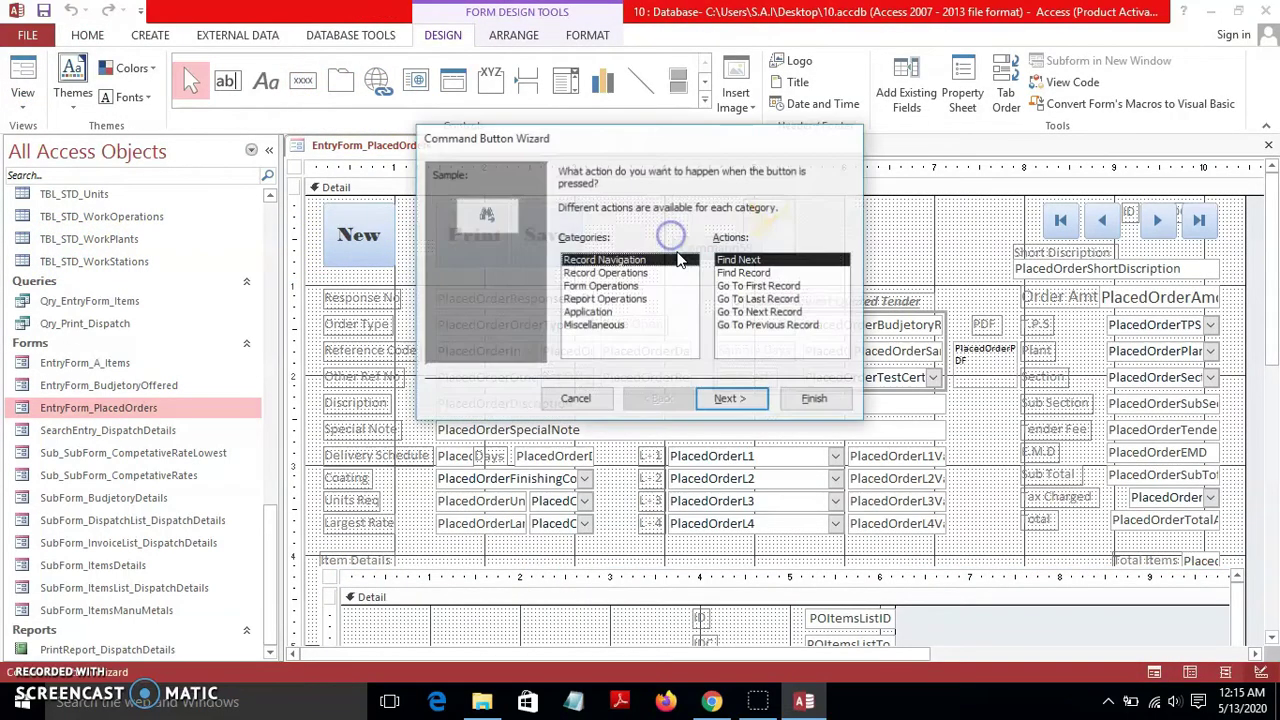
pyautogui.click(590, 312)
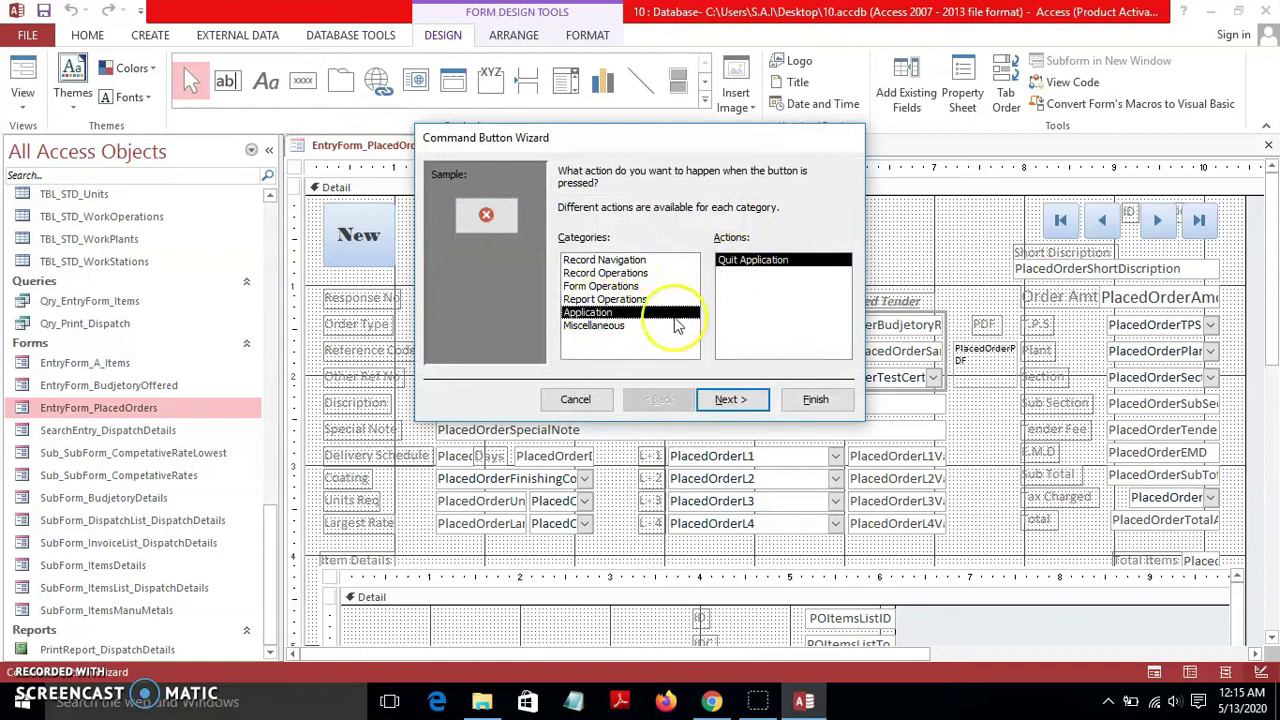
pyautogui.click(615, 326)
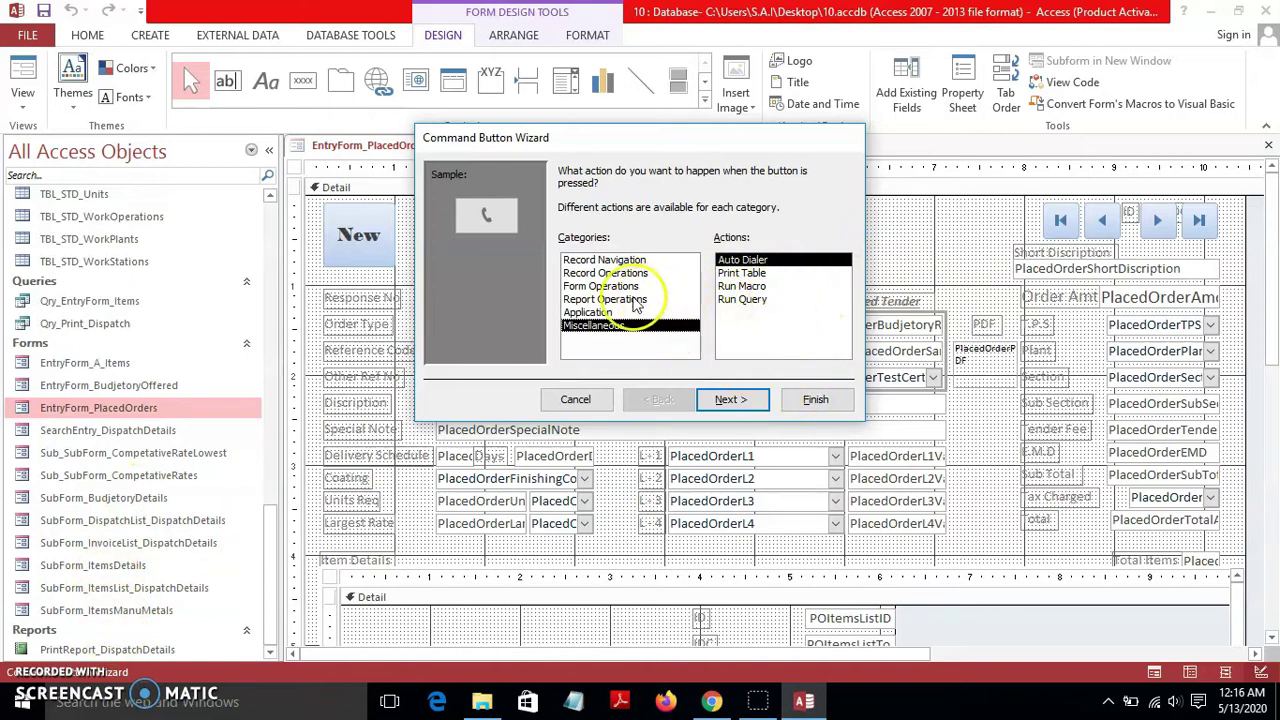
pyautogui.click(602, 287)
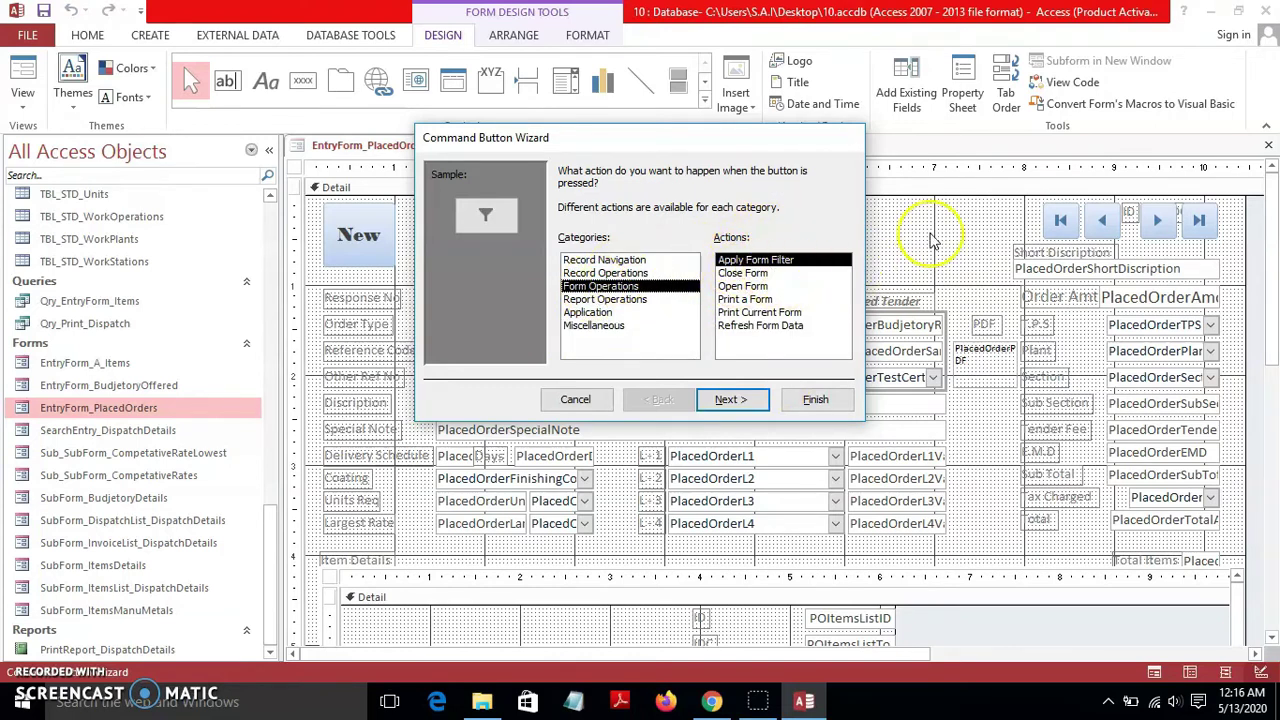
pyautogui.moveTo(786, 138); pyautogui.dragTo(917, 90)
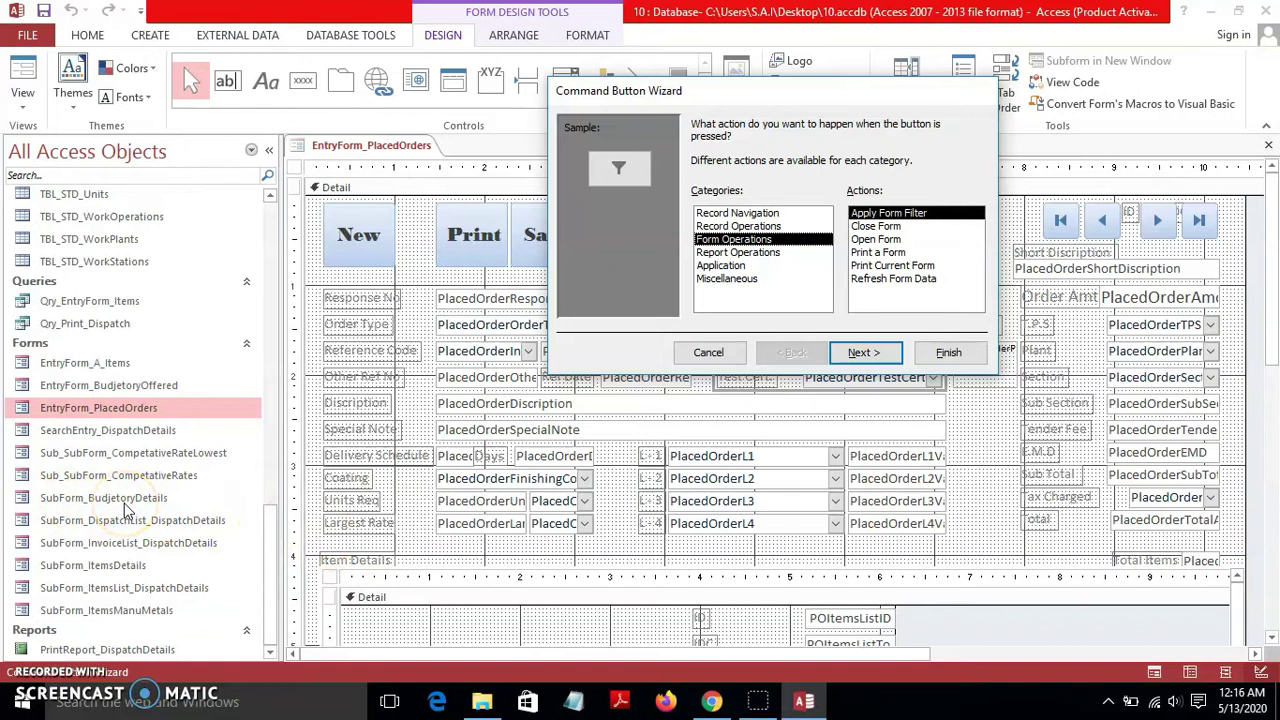
pyautogui.moveTo(681, 84); pyautogui.dragTo(823, 101)
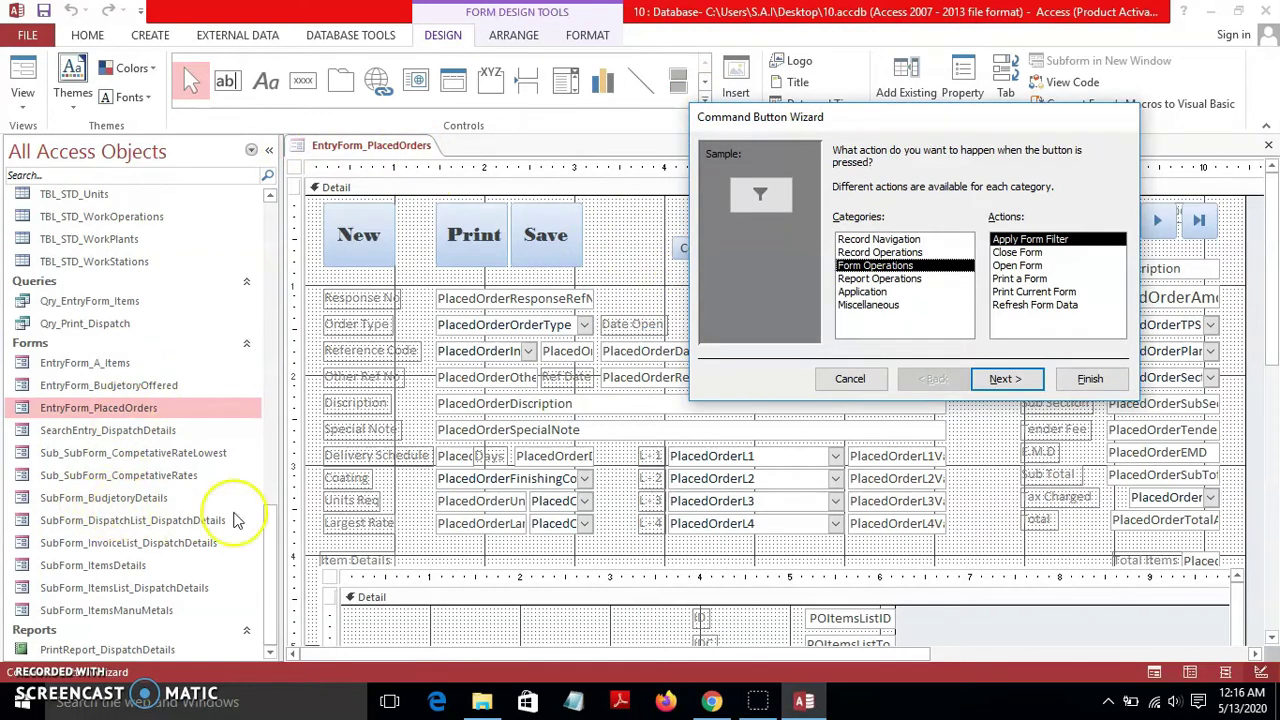
# Make the new button open SubForm_BudjetoryDetails with all records, using the MS Access Form picture
pyautogui.click(1017, 266)
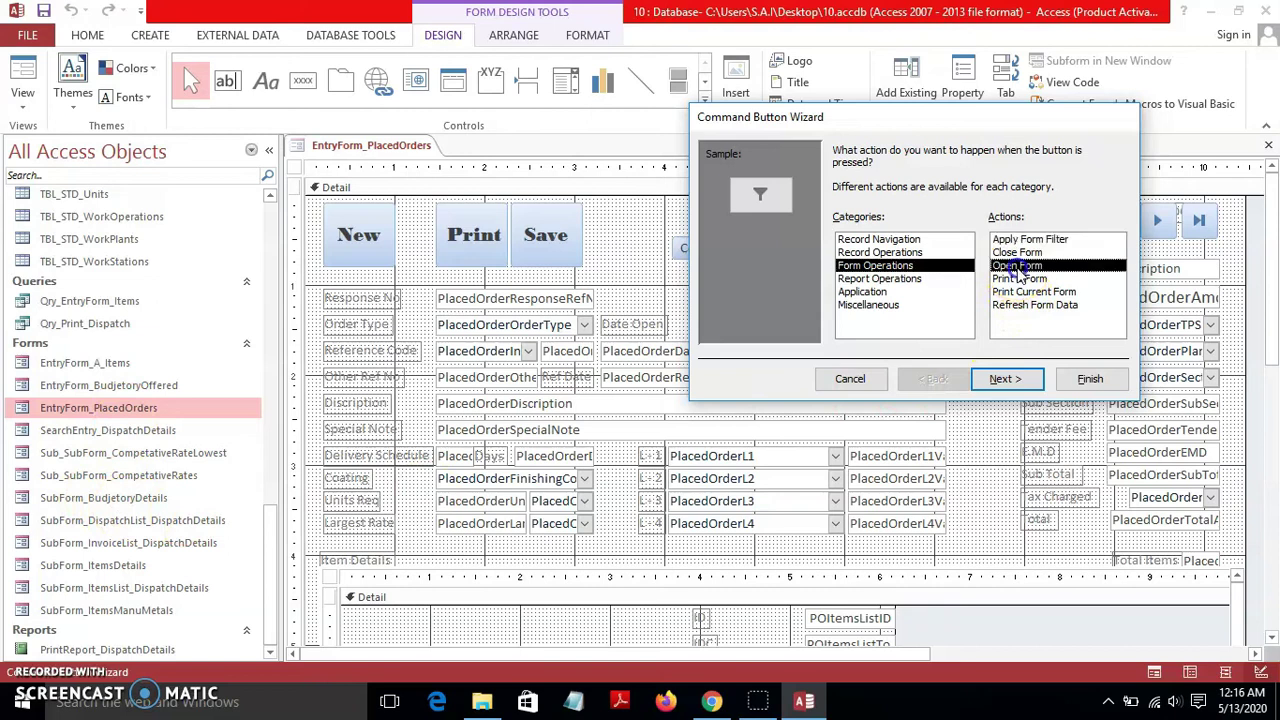
pyautogui.click(1003, 380)
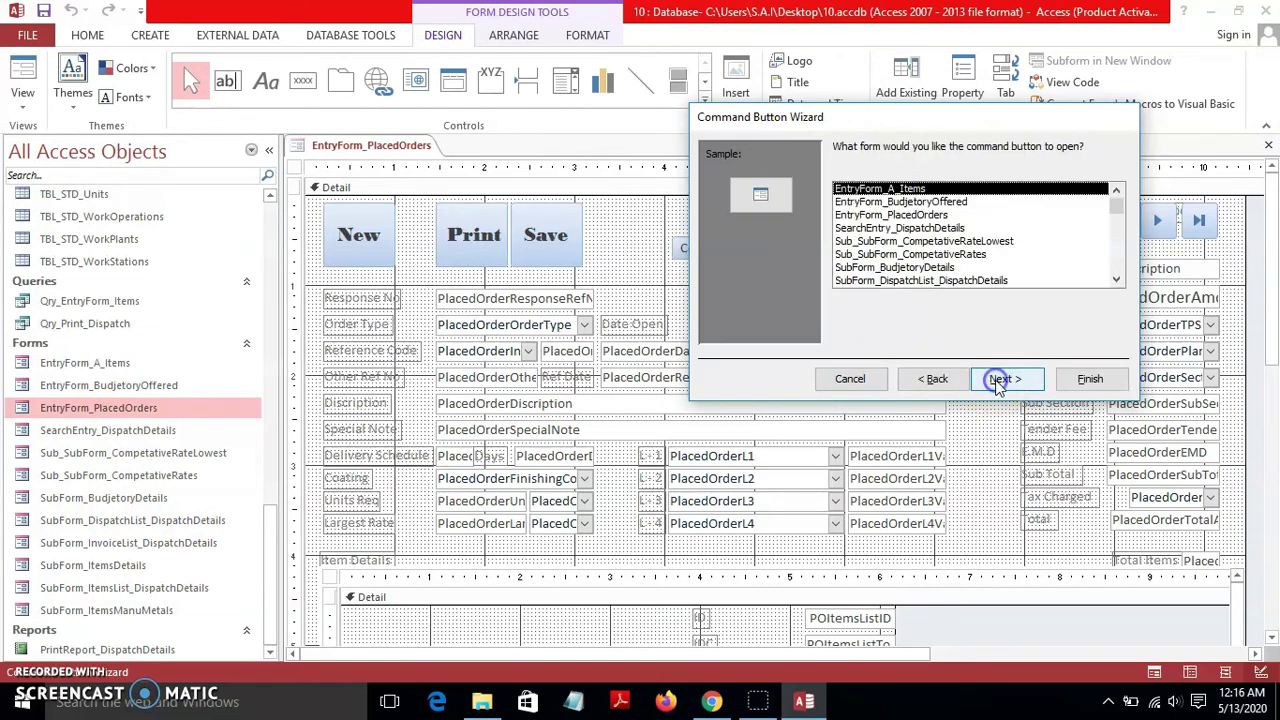
pyautogui.click(1116, 279)
pyautogui.click(885, 256)
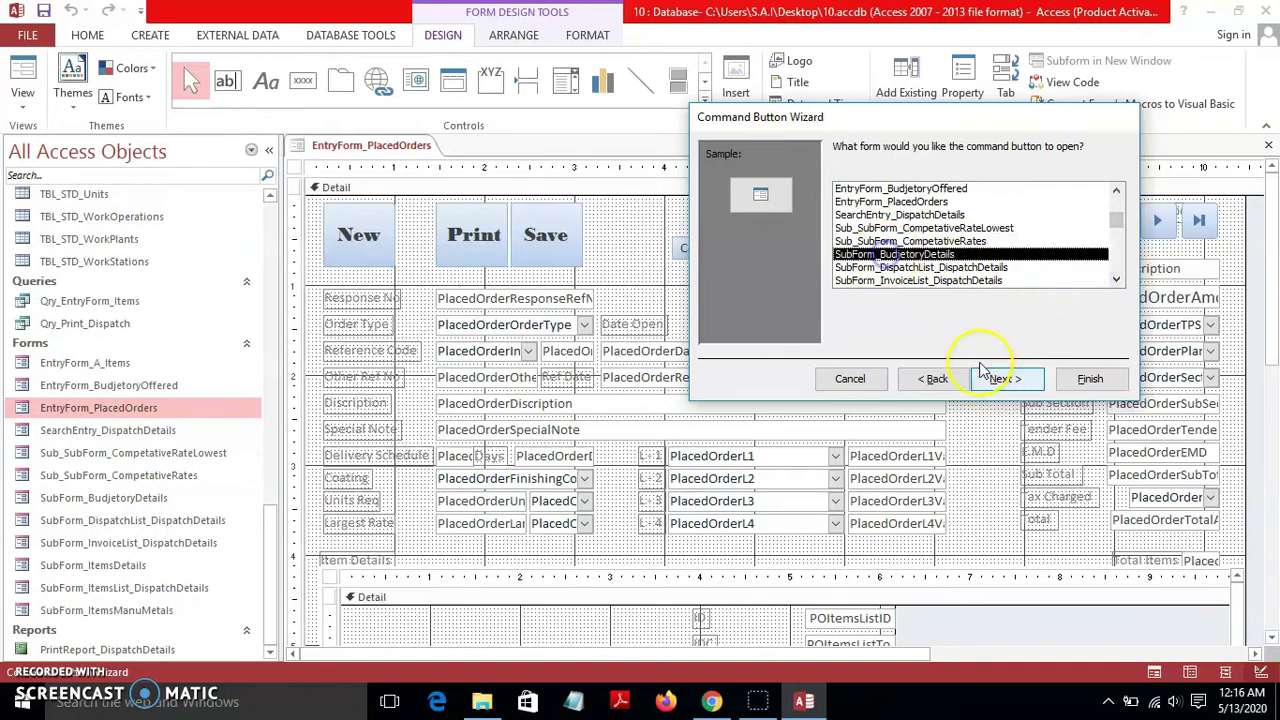
pyautogui.click(990, 378)
pyautogui.click(853, 279)
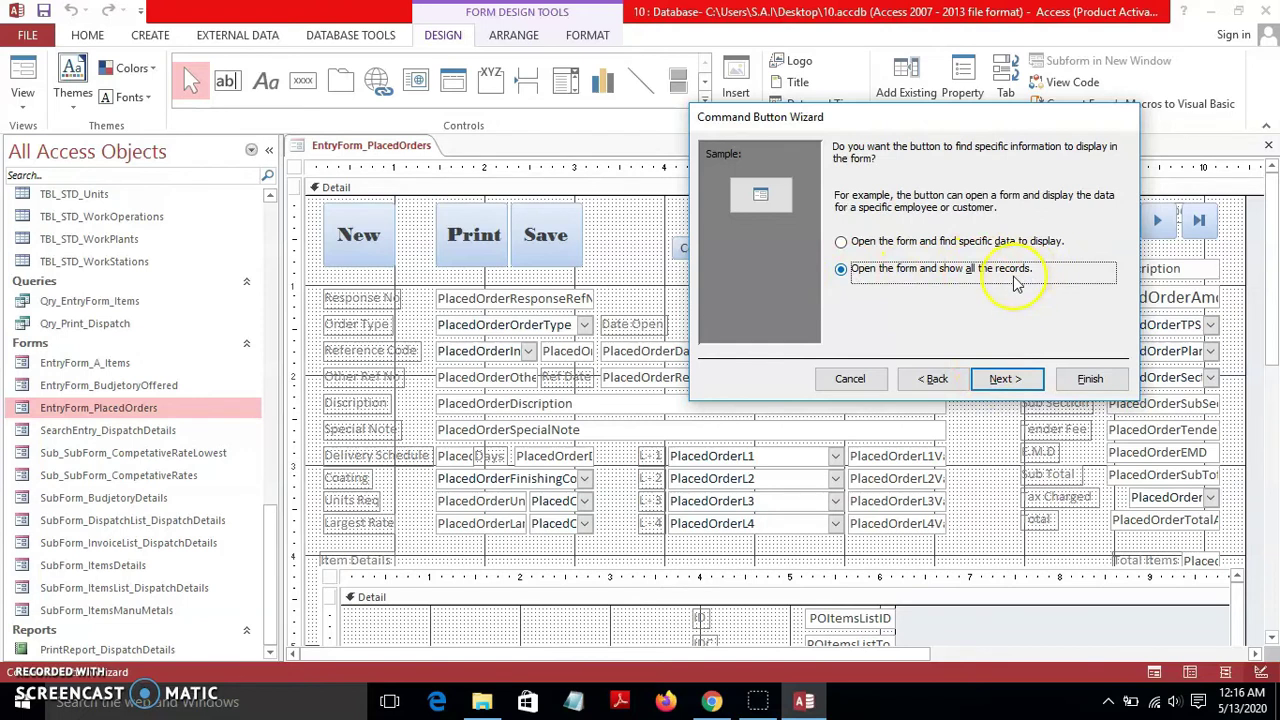
pyautogui.click(1012, 378)
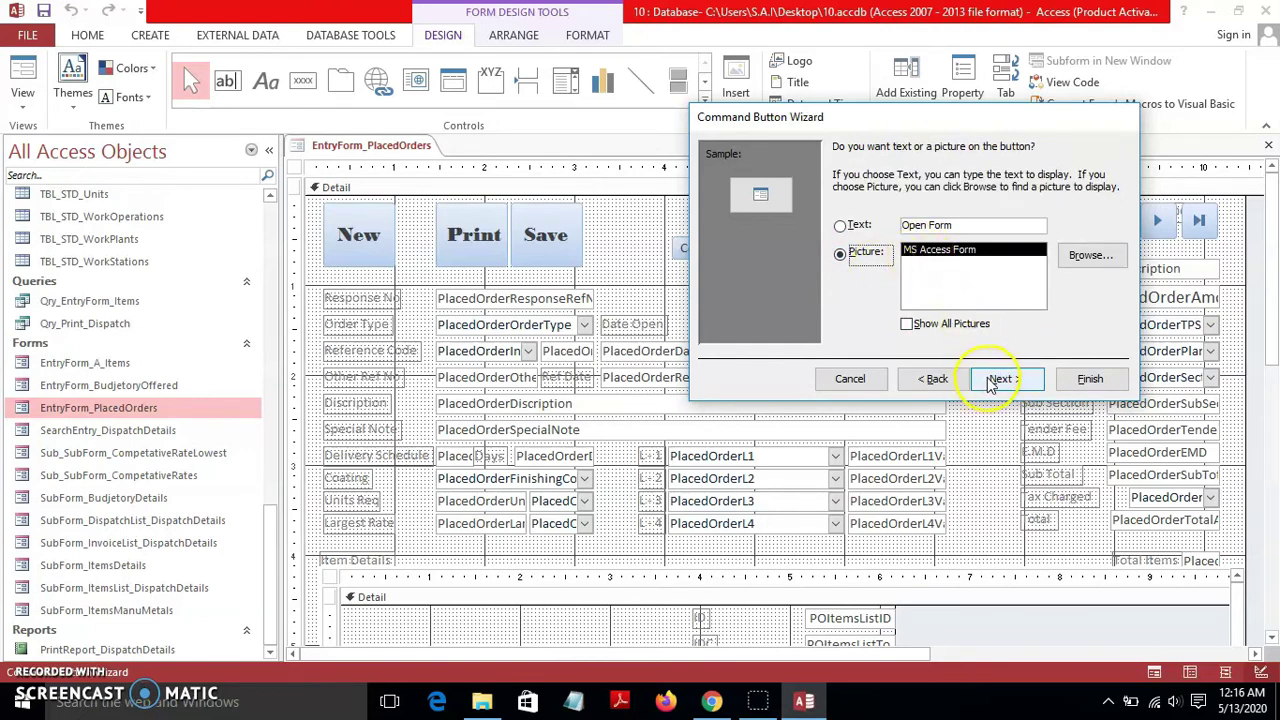
pyautogui.click(995, 380)
pyautogui.click(1070, 382)
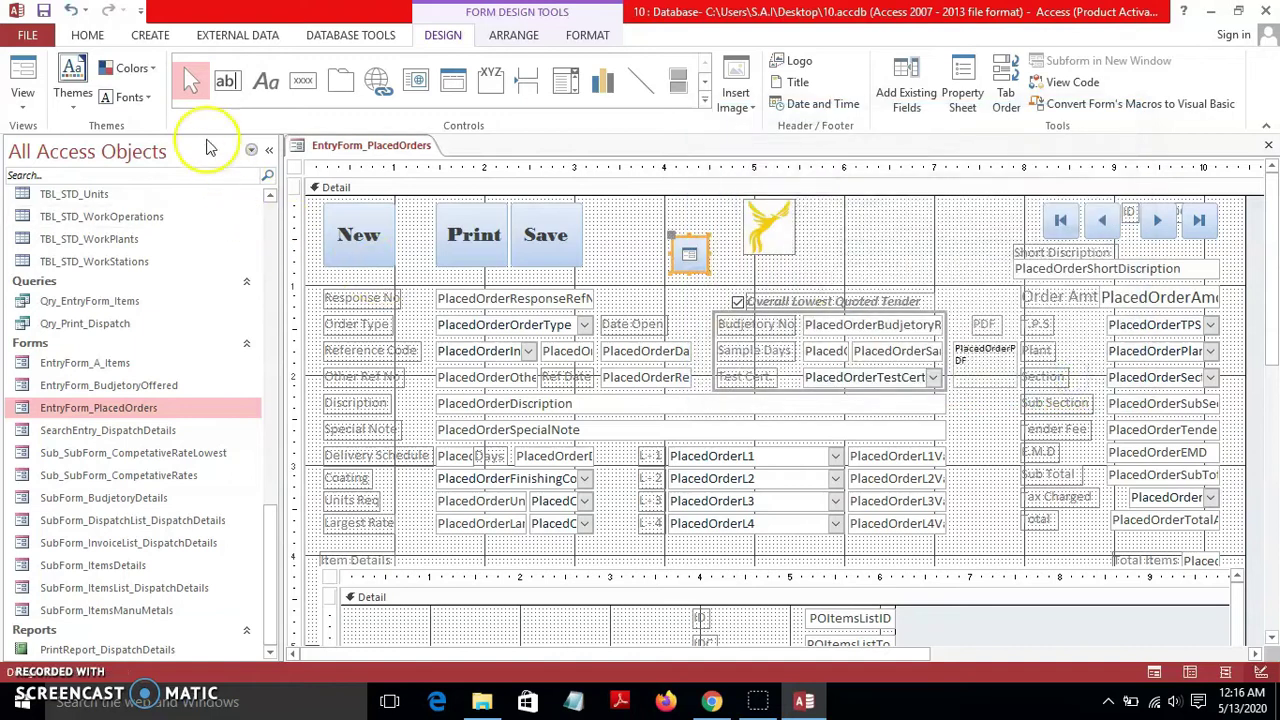
# Show EntryForm_PlacedOrders in Form View, test the button that opens SubForm_BudjetoryDetails, and close the opened form
pyautogui.click(22, 80)
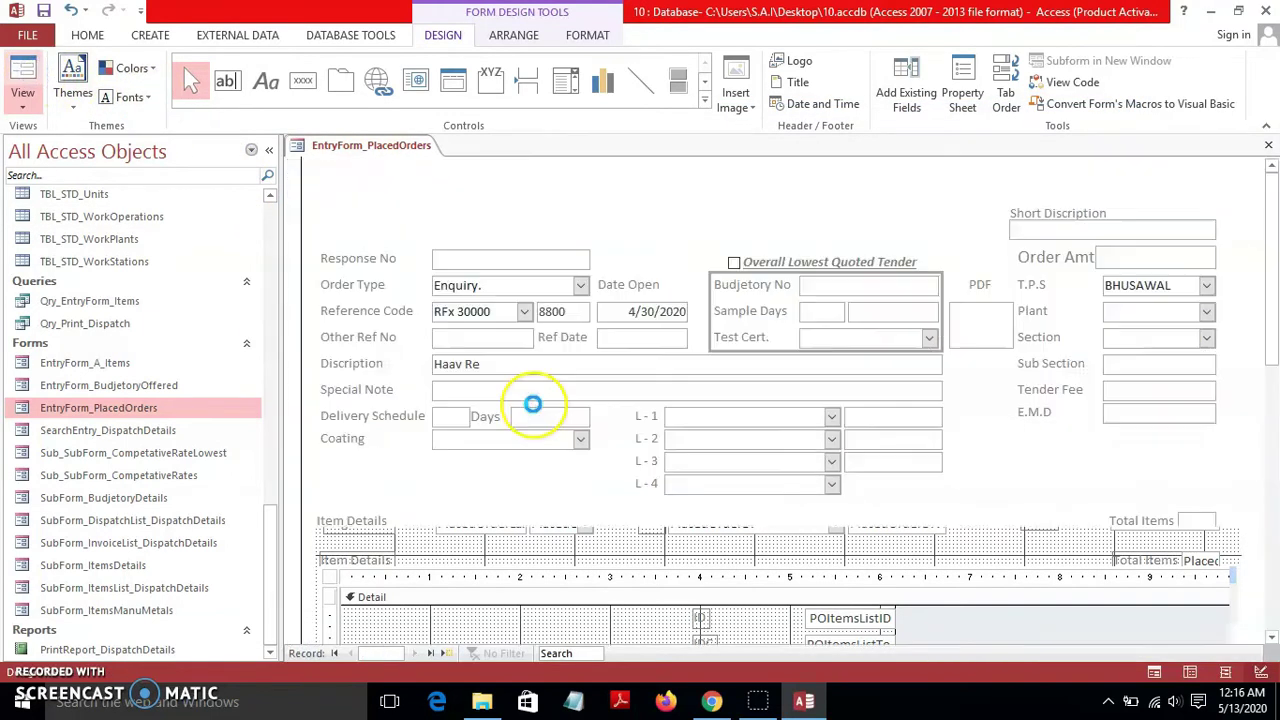
pyautogui.click(688, 220)
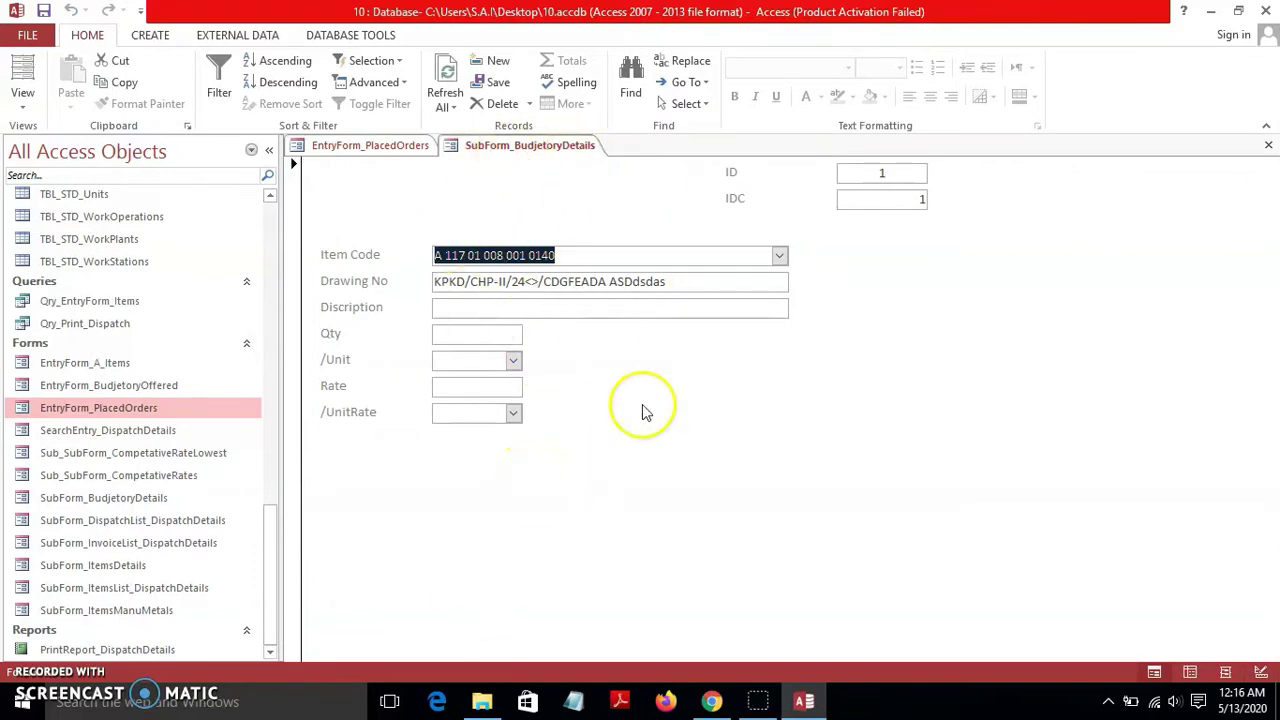
pyautogui.click(1268, 145)
# View the Items Code choices for the first row of Item Details and close the list unchanged
pyautogui.click(701, 233)
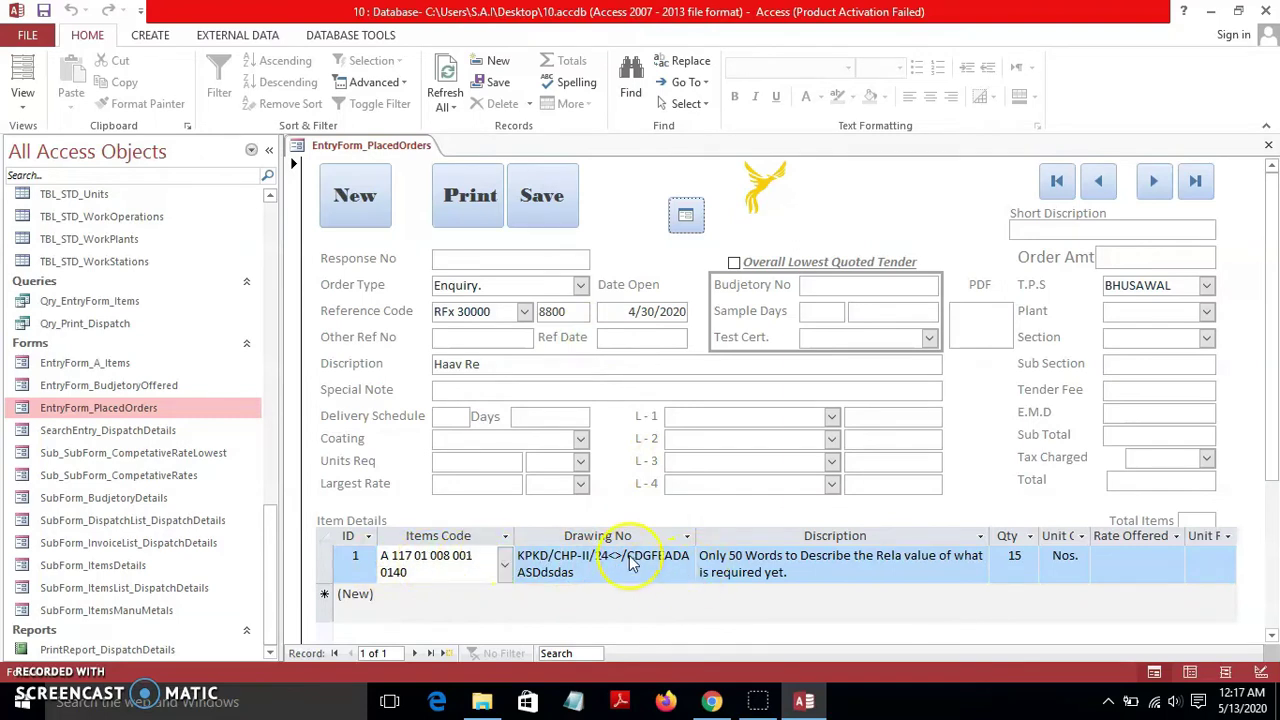
pyautogui.click(505, 566)
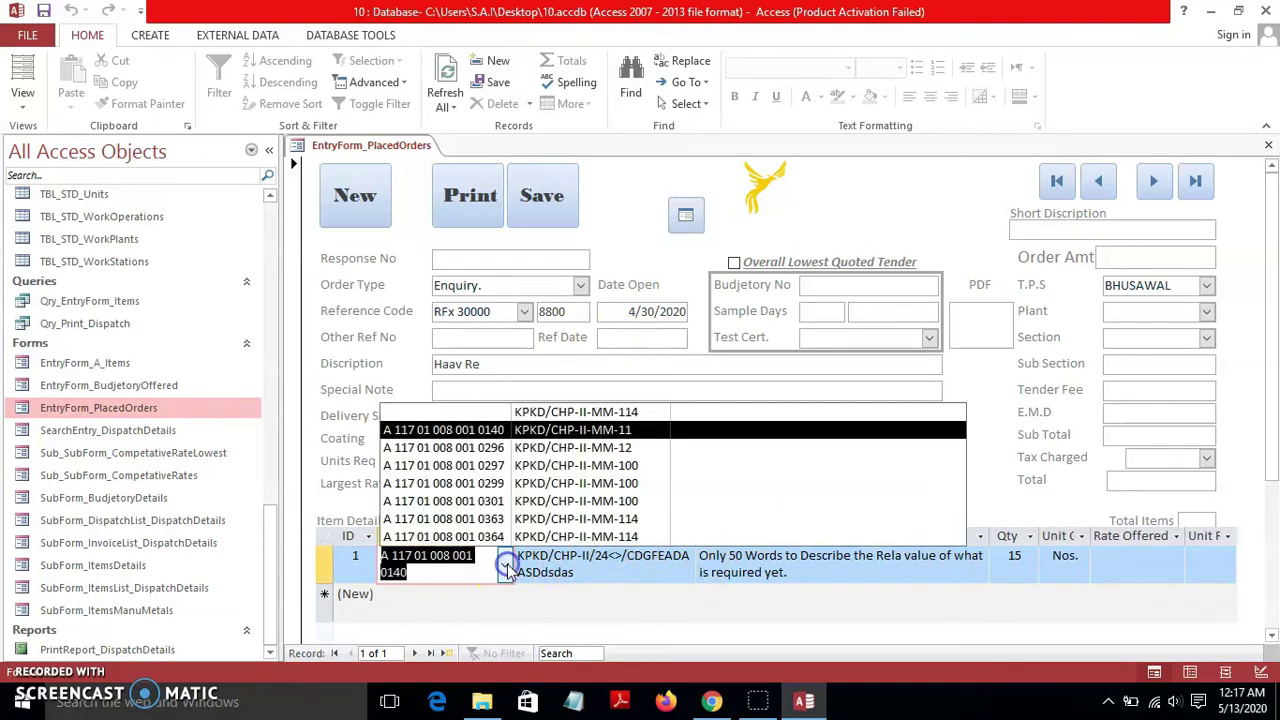
pyautogui.click(628, 229)
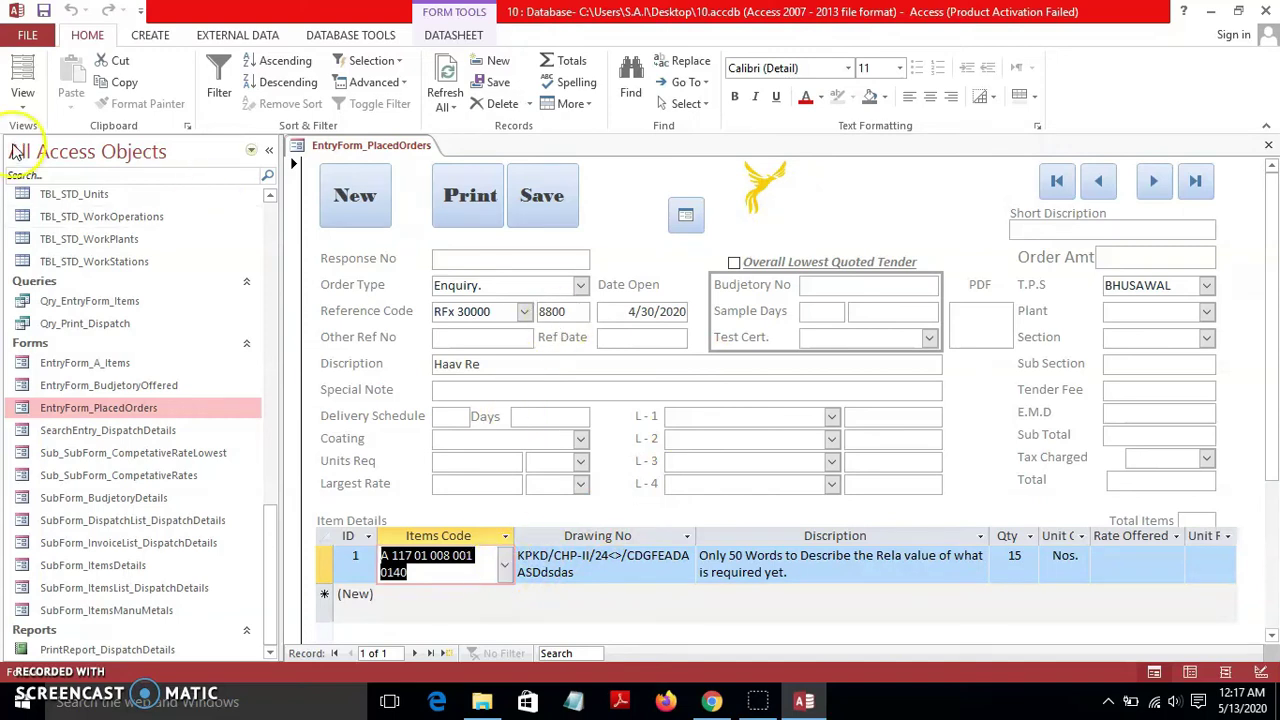
# Return the form to Design View and add a Close Form picture button between the bird logo and the record navigation buttons
pyautogui.click(22, 95)
pyautogui.click(88, 252)
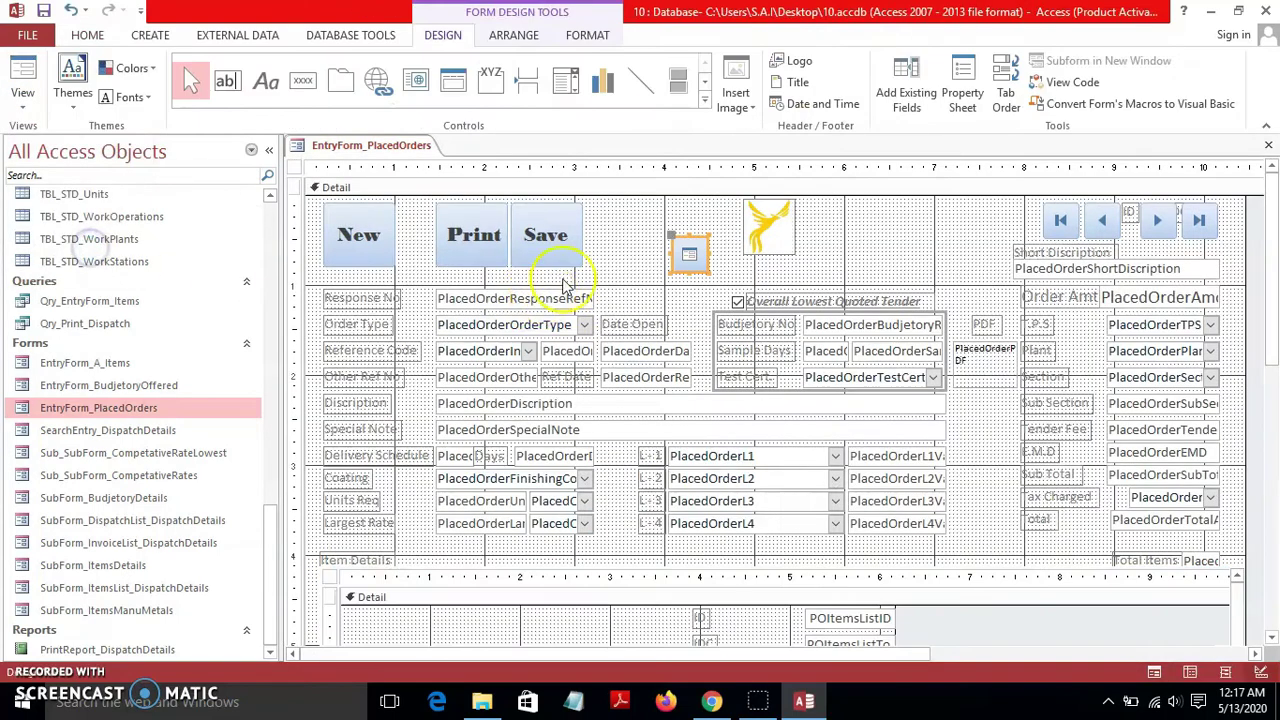
pyautogui.click(303, 81)
pyautogui.click(874, 200)
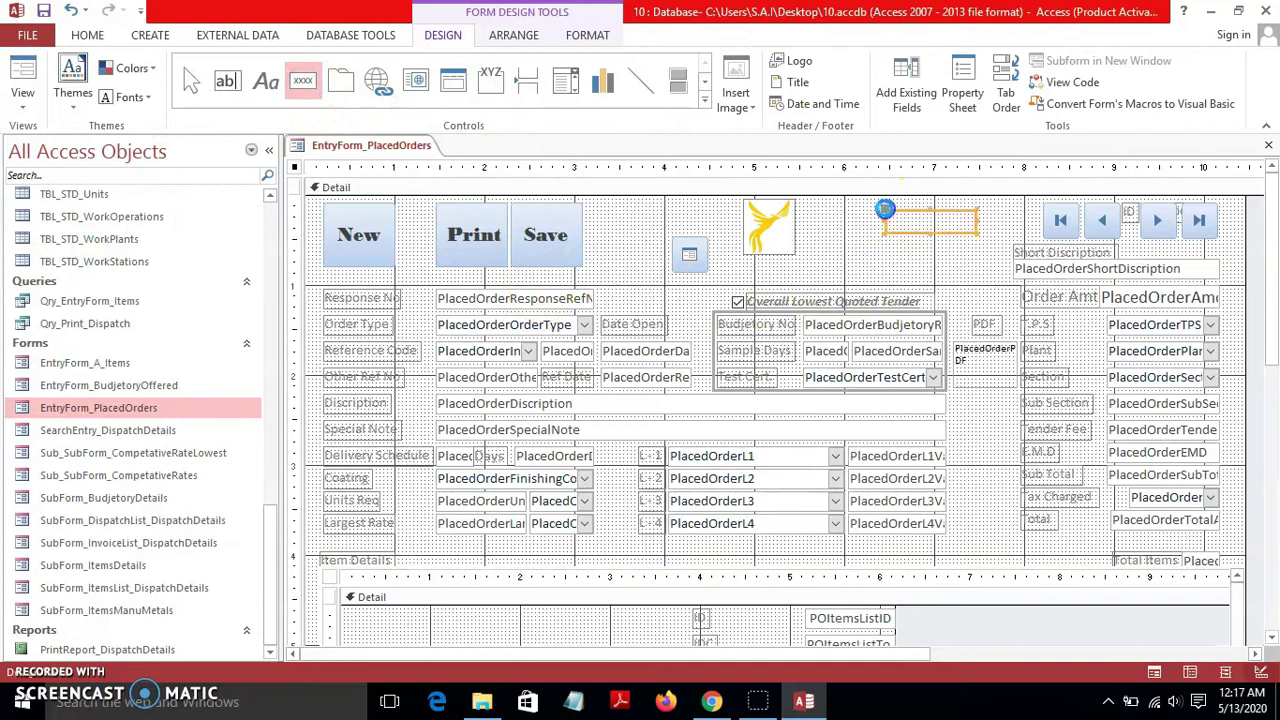
pyautogui.click(600, 286)
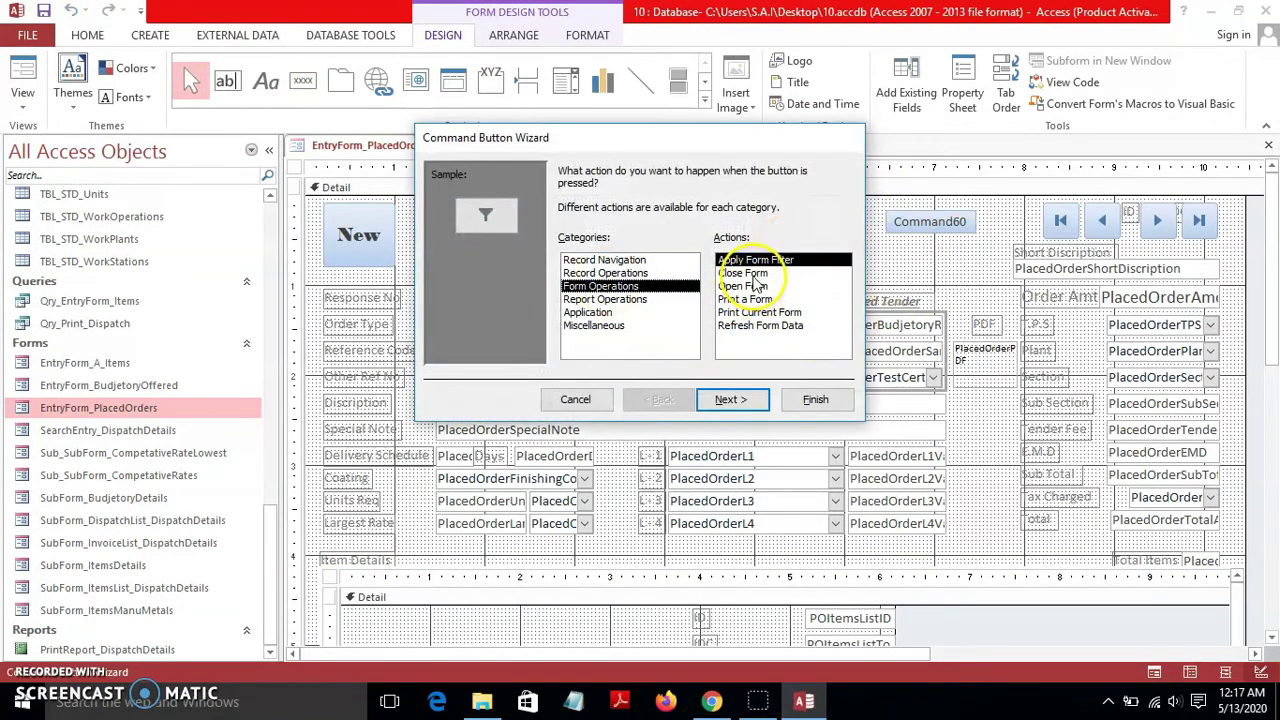
pyautogui.click(742, 273)
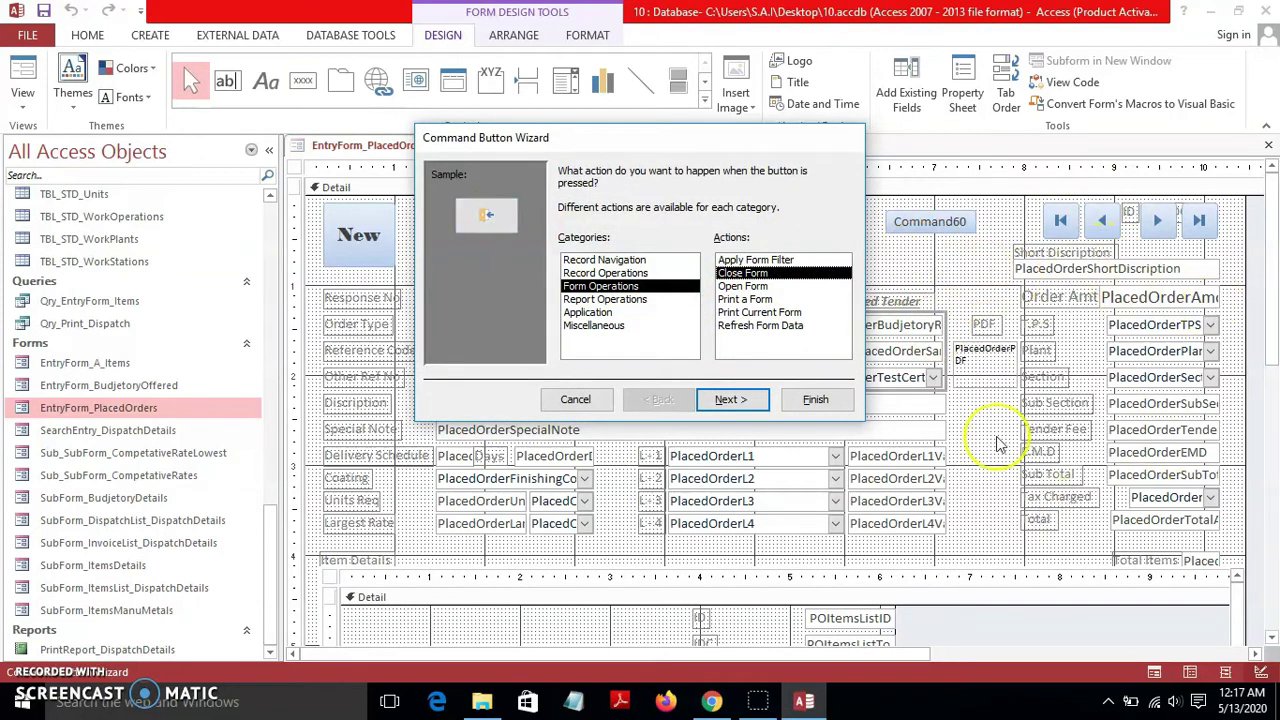
pyautogui.click(756, 400)
pyautogui.click(756, 400)
pyautogui.click(795, 399)
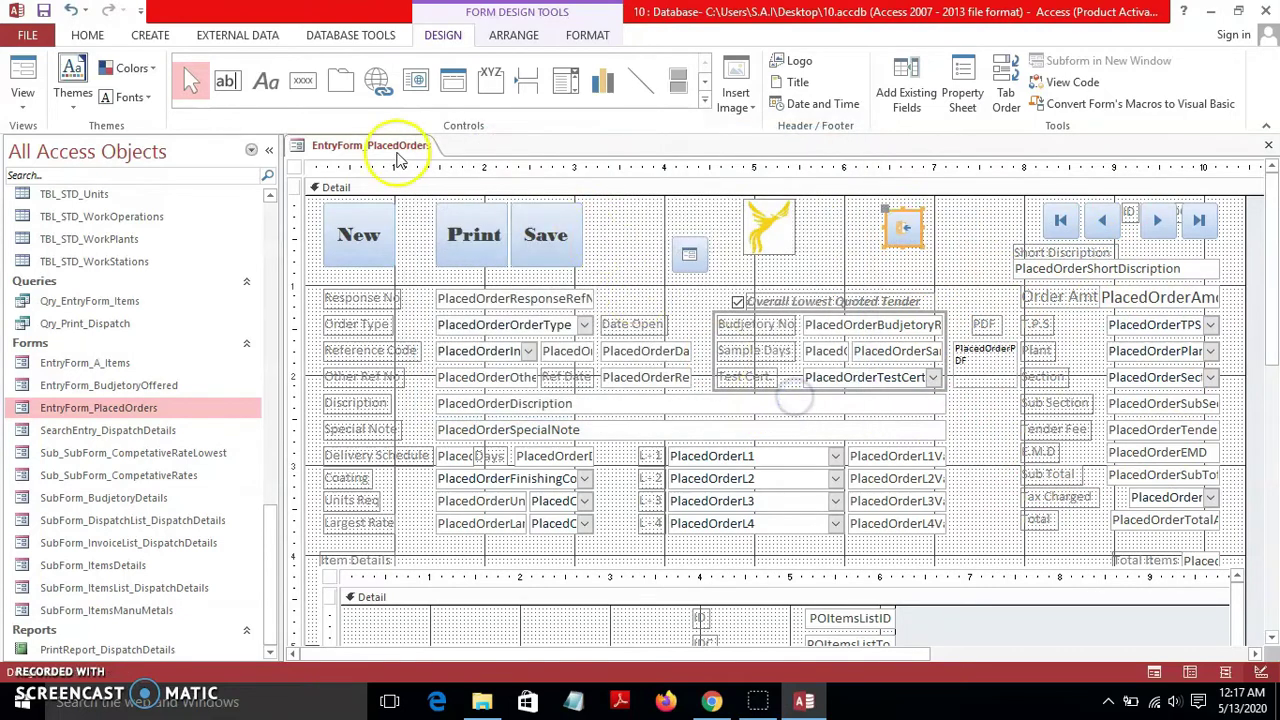
# Add a Refresh Form Data button with the Refresh All picture and place it directly beside the Save button
pyautogui.click(303, 80)
pyautogui.click(637, 213)
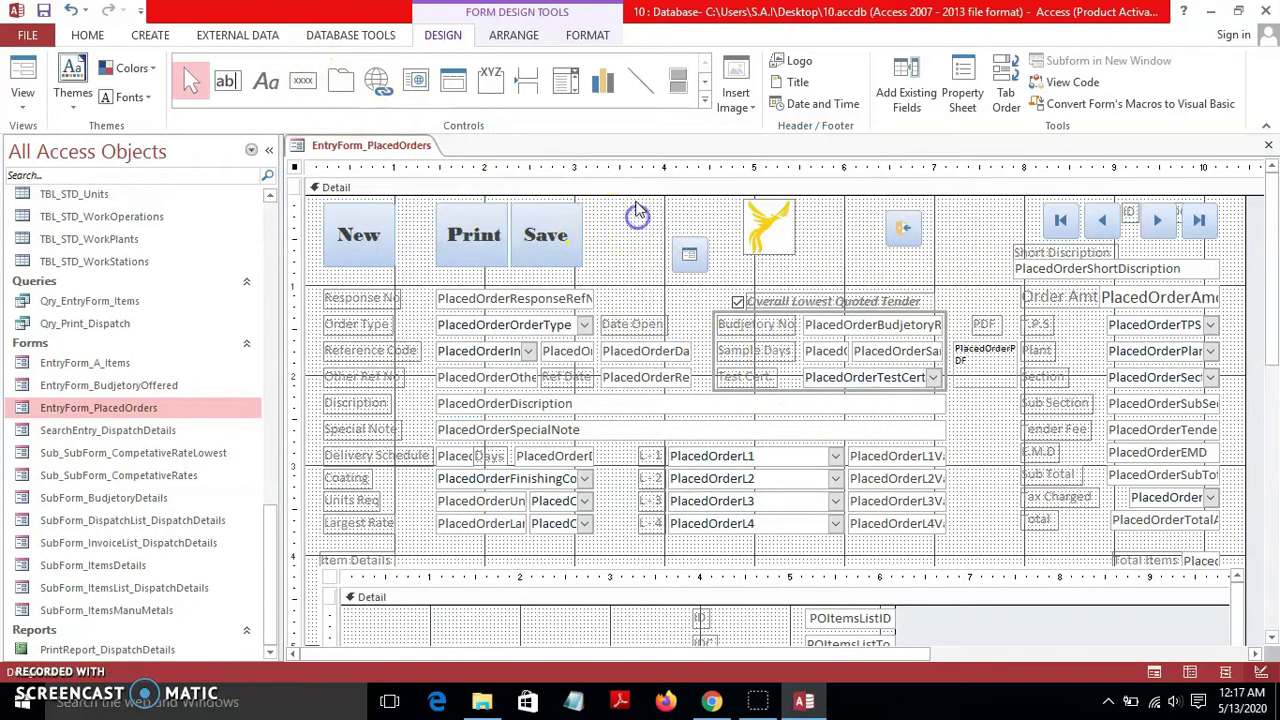
pyautogui.click(305, 80)
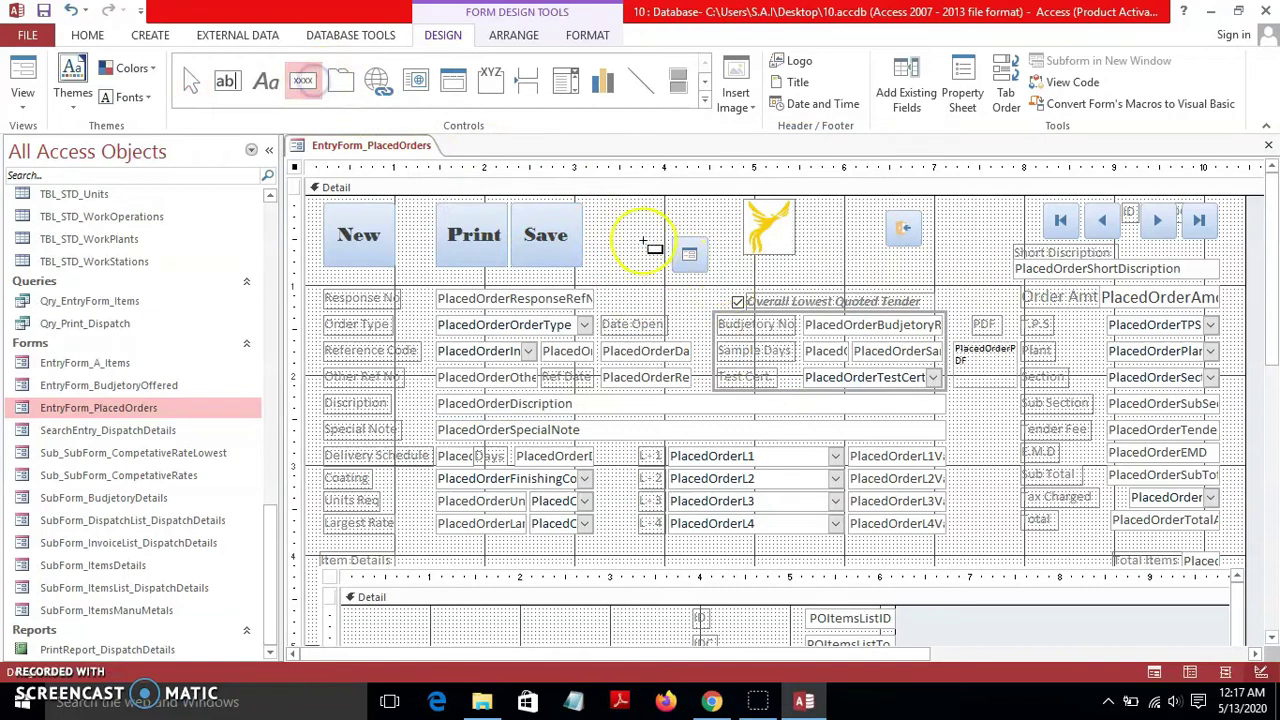
pyautogui.click(630, 234)
pyautogui.click(605, 286)
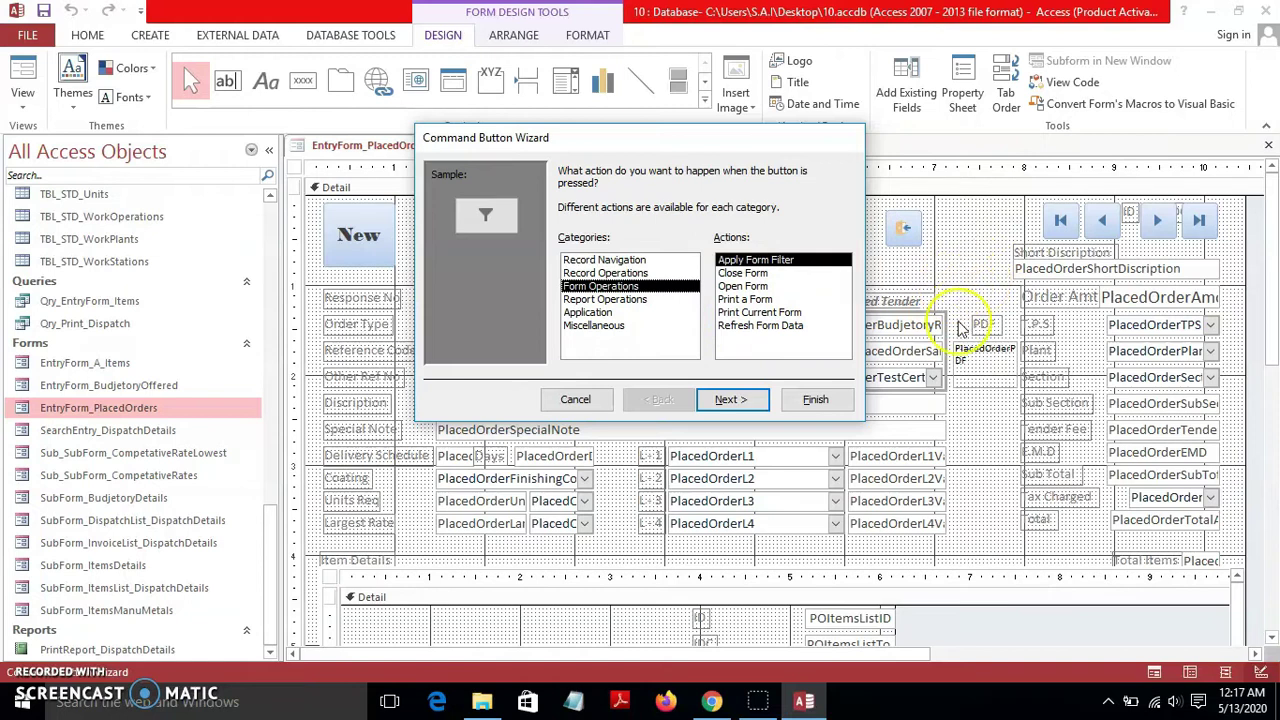
pyautogui.click(762, 326)
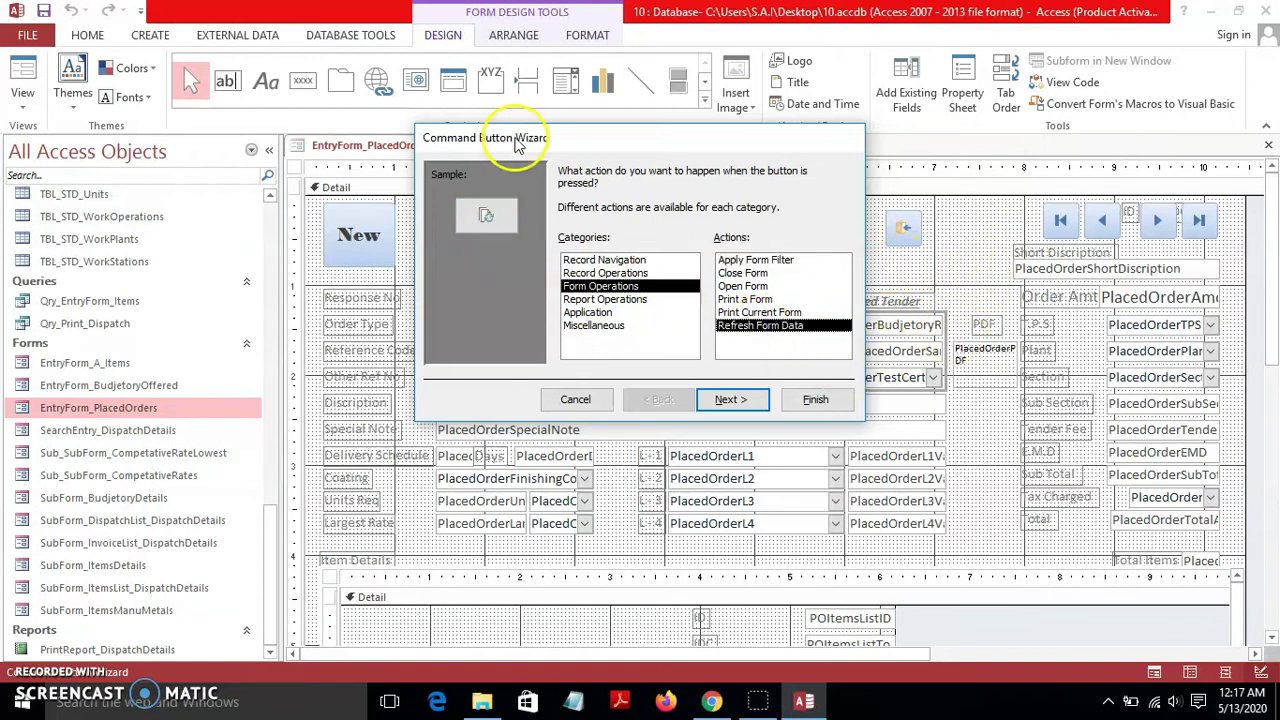
pyautogui.moveTo(500, 134); pyautogui.dragTo(858, 151)
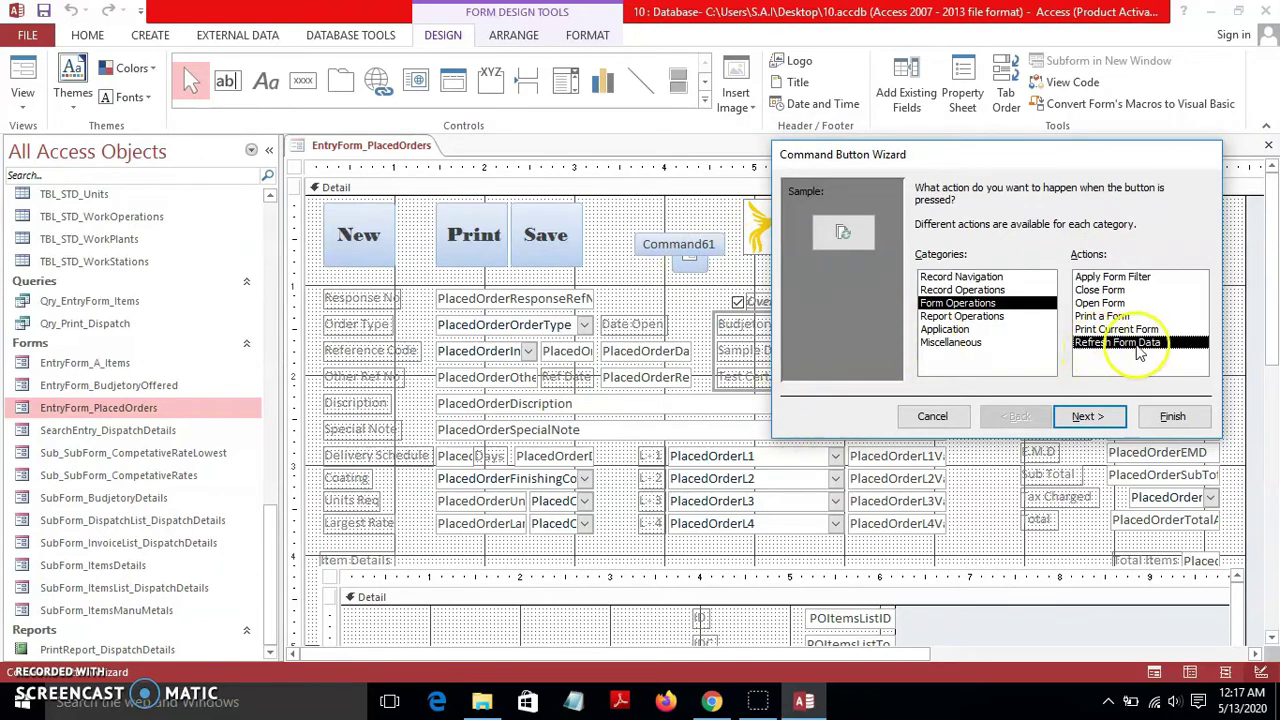
pyautogui.click(1087, 416)
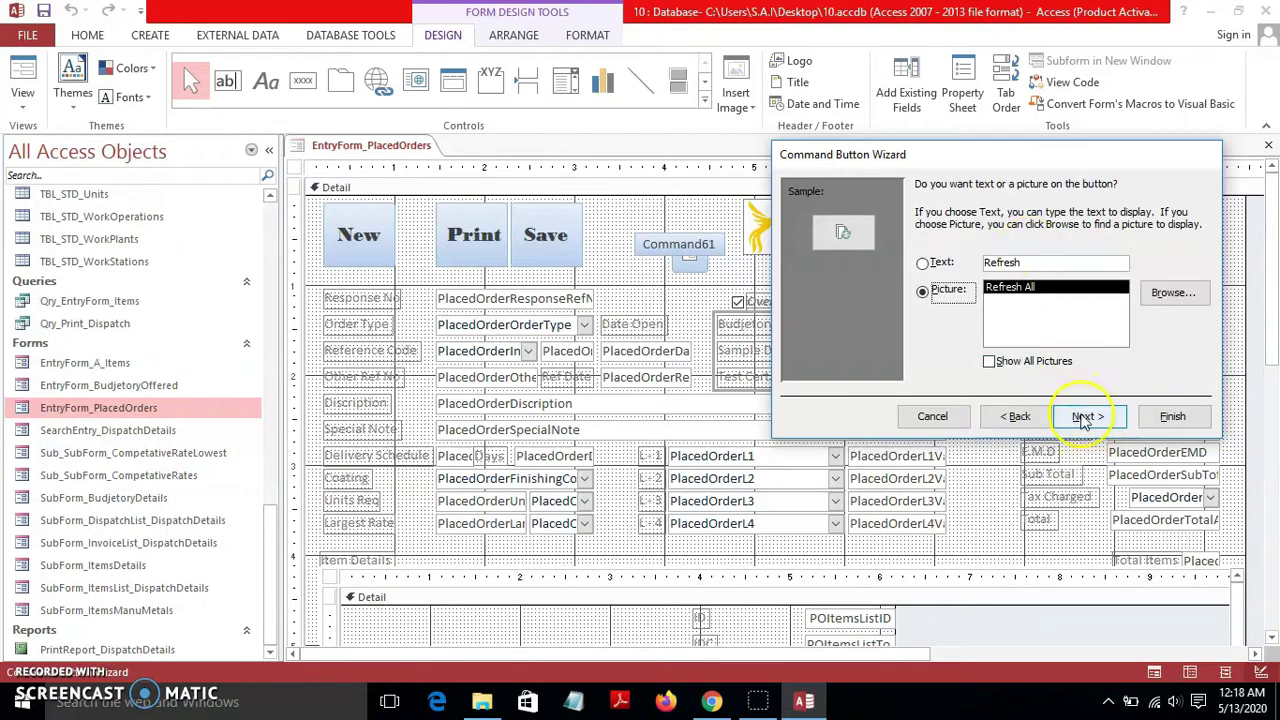
pyautogui.click(1085, 416)
pyautogui.click(1168, 416)
pyautogui.moveTo(632, 262); pyautogui.dragTo(599, 236)
pyautogui.click(763, 256)
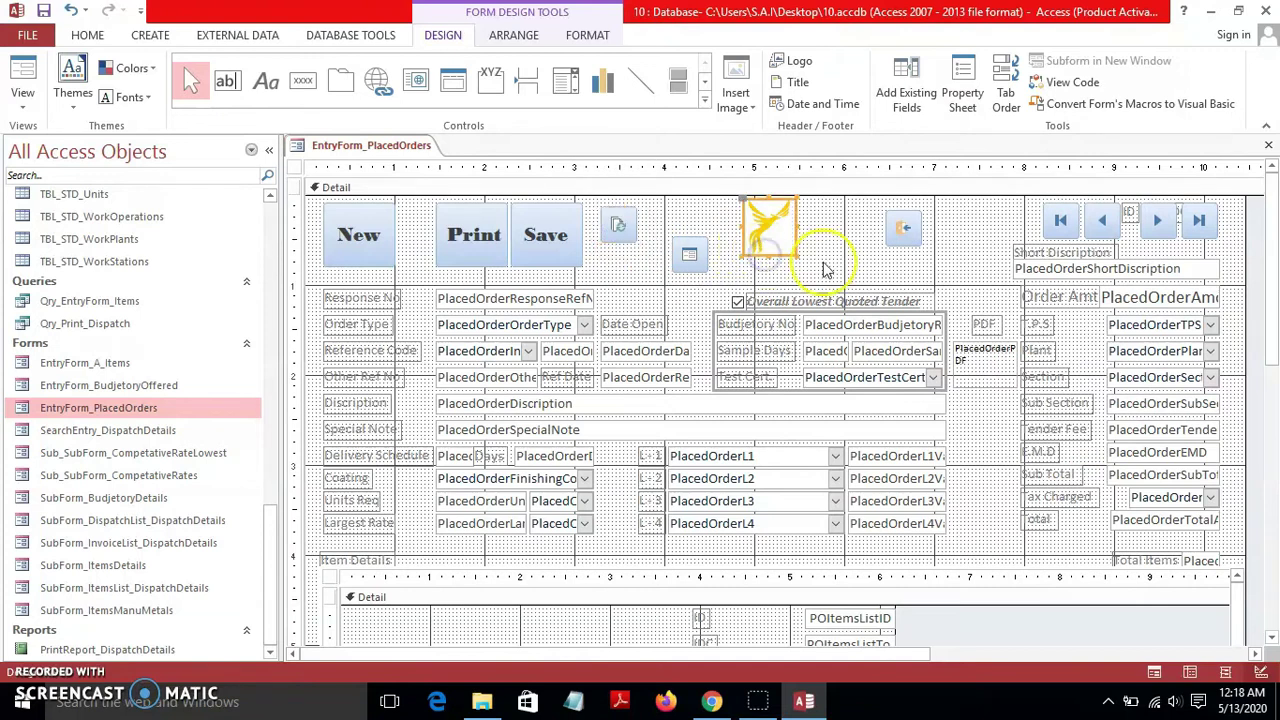
# Check the new open, close and refresh buttons in Form View, and return EntryForm_PlacedOrders to Design View
pyautogui.click(22, 85)
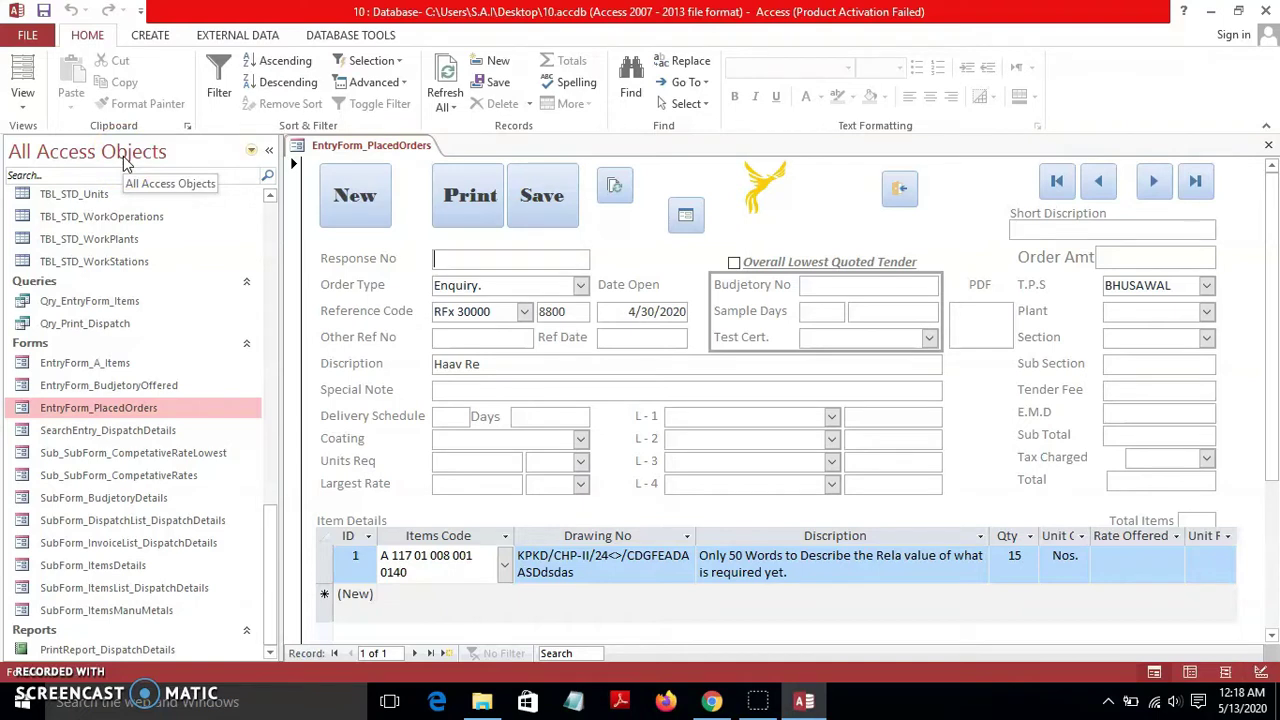
pyautogui.click(30, 112)
pyautogui.click(32, 260)
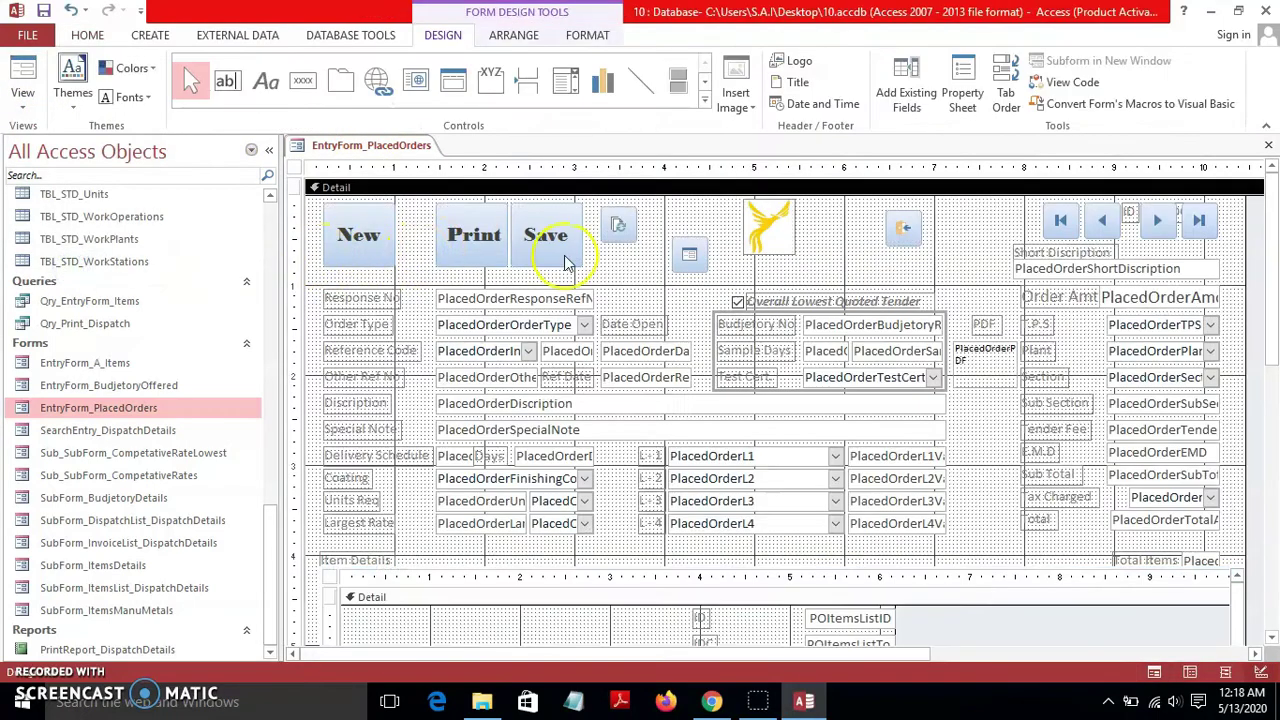
# Apply the green quick style from the fifth row of the gallery to the Print and Save buttons together
pyautogui.moveTo(577, 265); pyautogui.dragTo(443, 243)
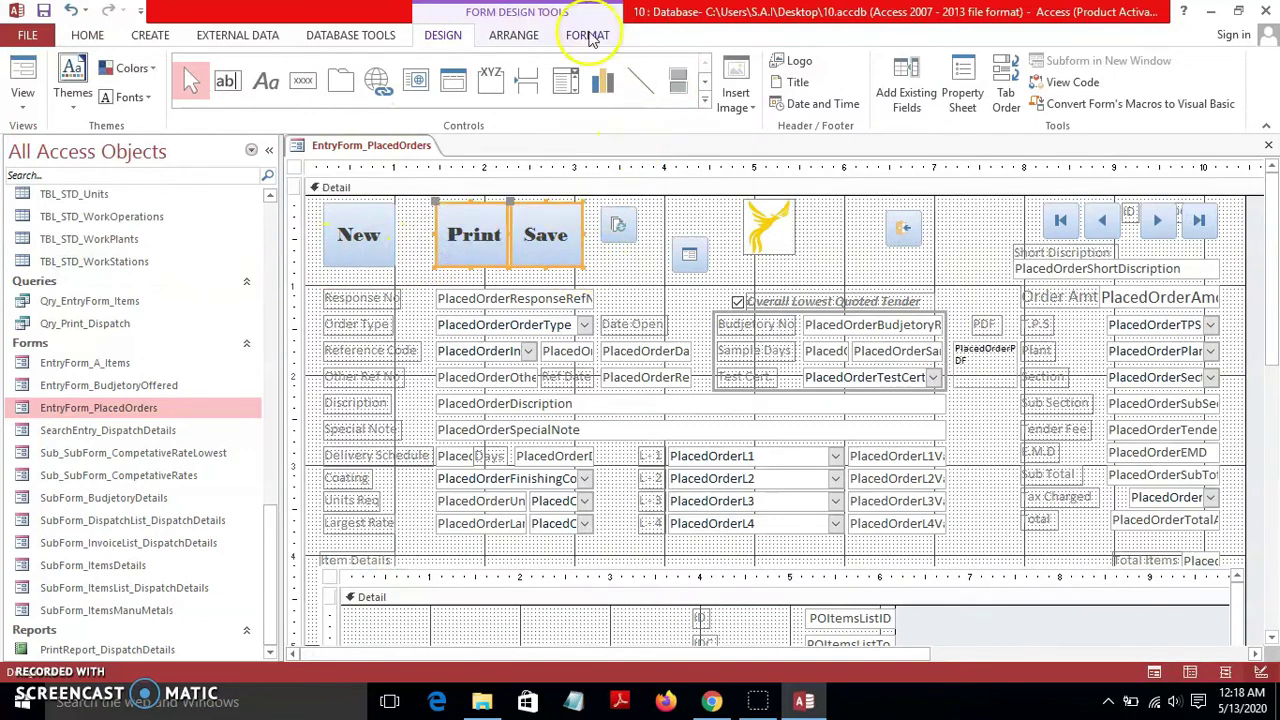
pyautogui.click(588, 35)
pyautogui.click(614, 95)
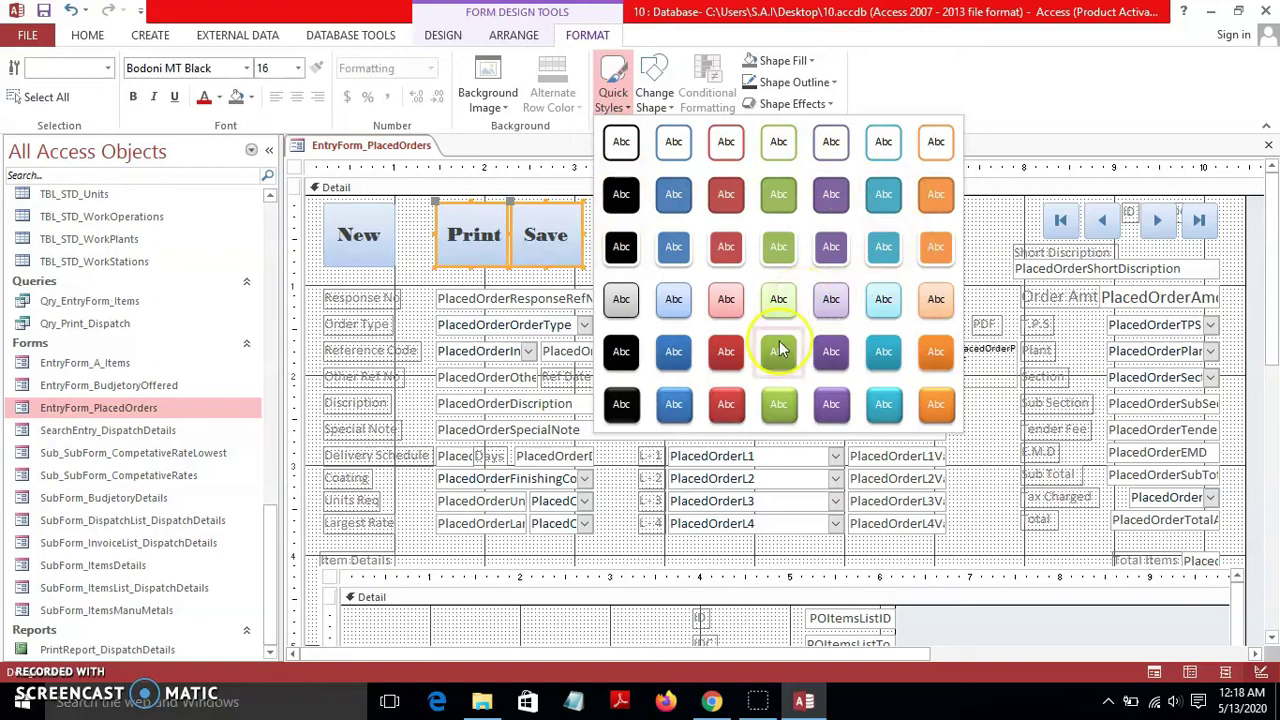
pyautogui.click(779, 352)
# Change the Print and Save buttons to the oval shape and give both a dark red theme-colour outline
pyautogui.click(654, 90)
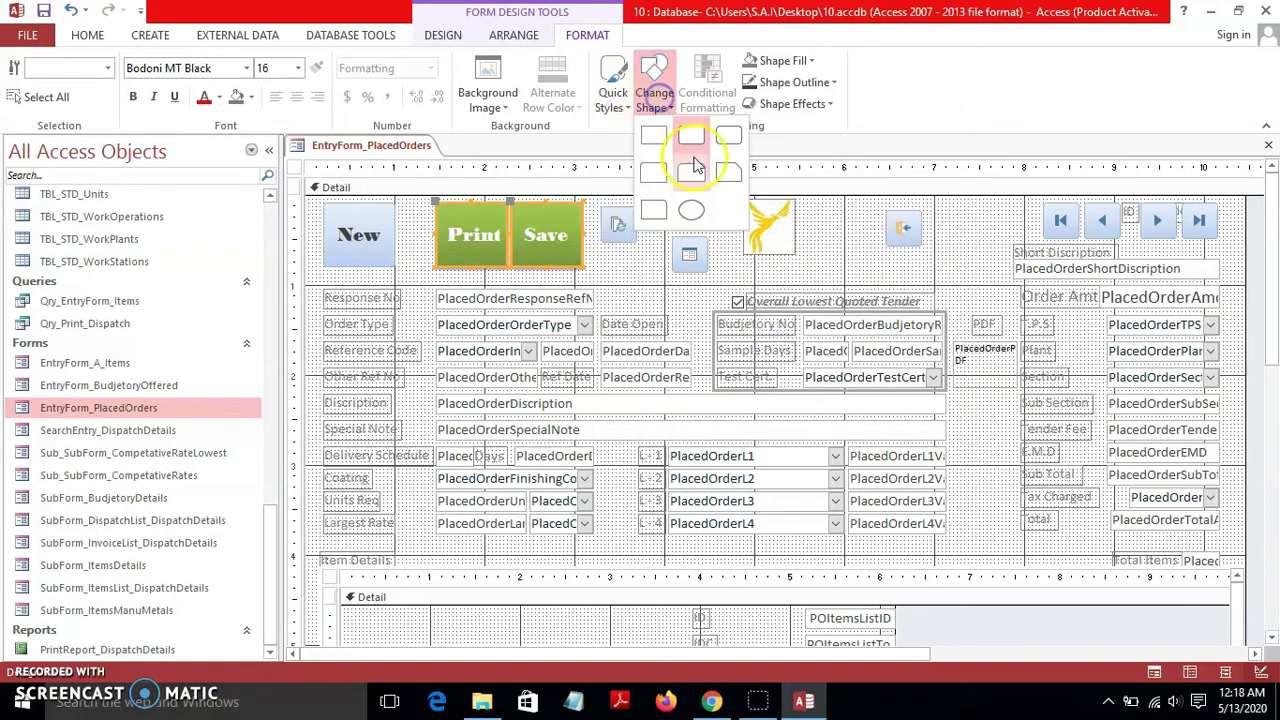
pyautogui.click(698, 204)
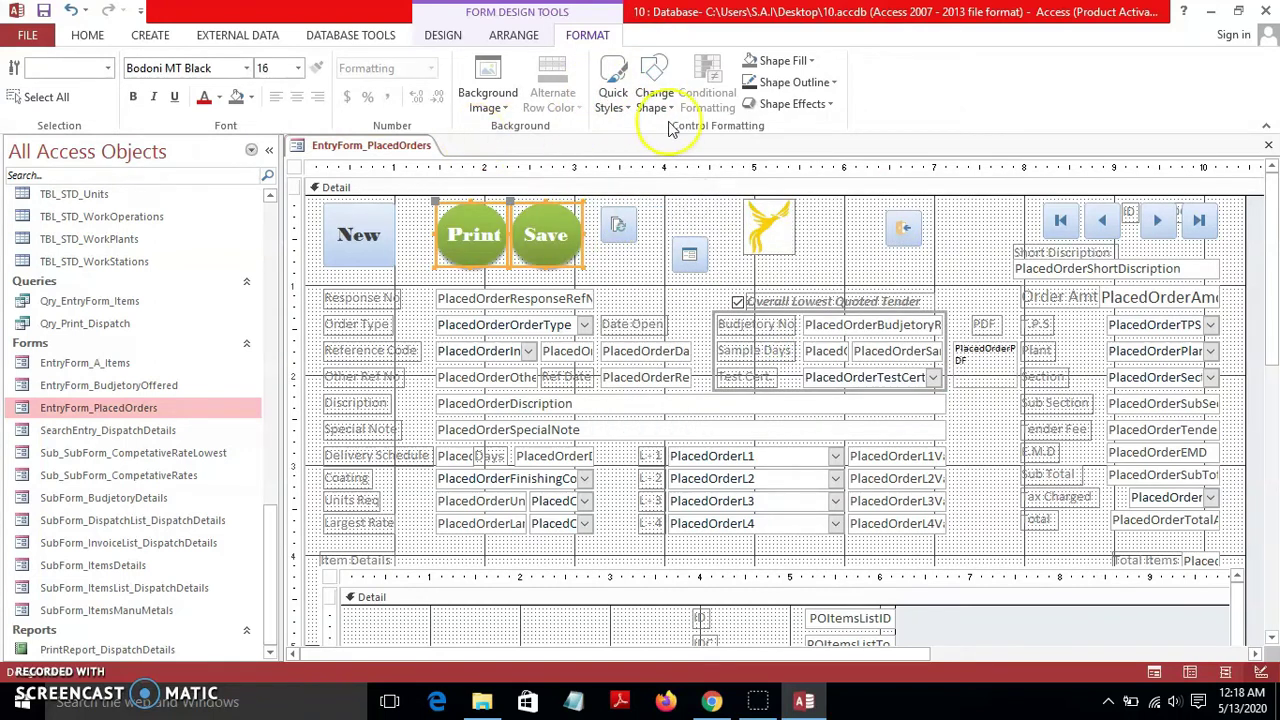
pyautogui.click(834, 83)
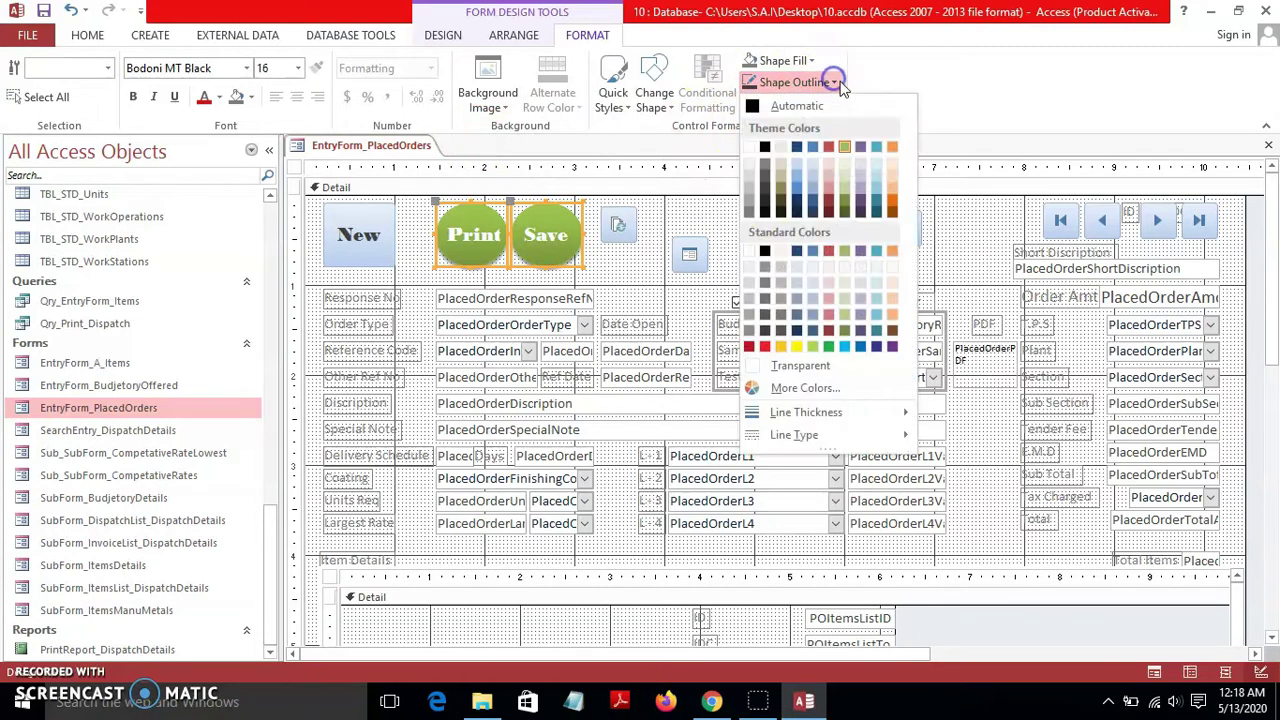
pyautogui.click(830, 200)
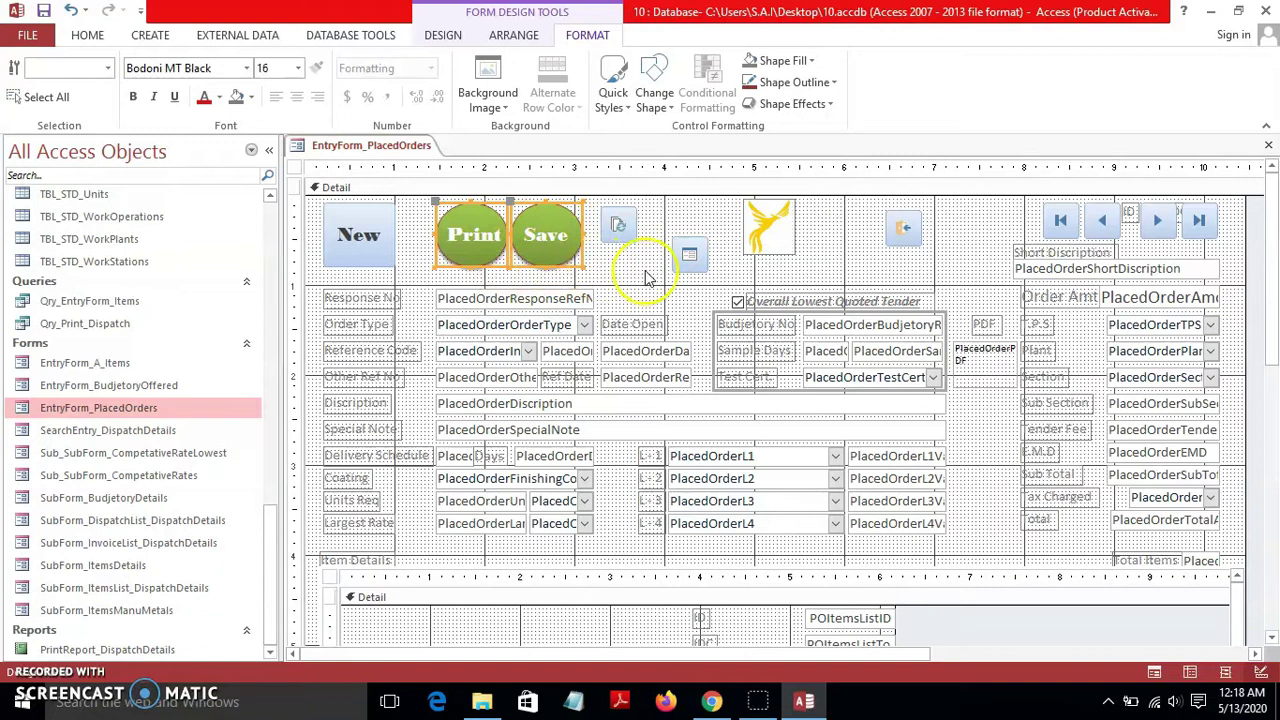
# Apply the fourth bevel effect in the first row of the Bevel gallery to the Print and Save buttons
pyautogui.click(829, 104)
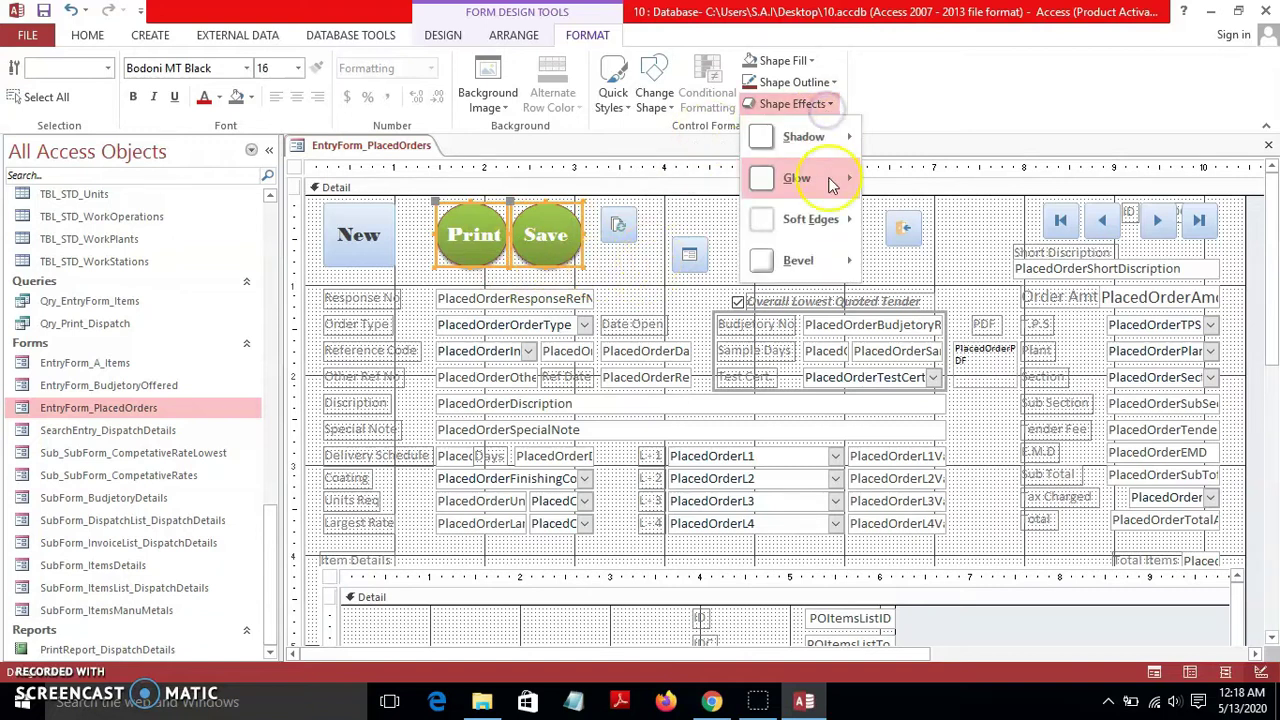
pyautogui.moveTo(829, 262)
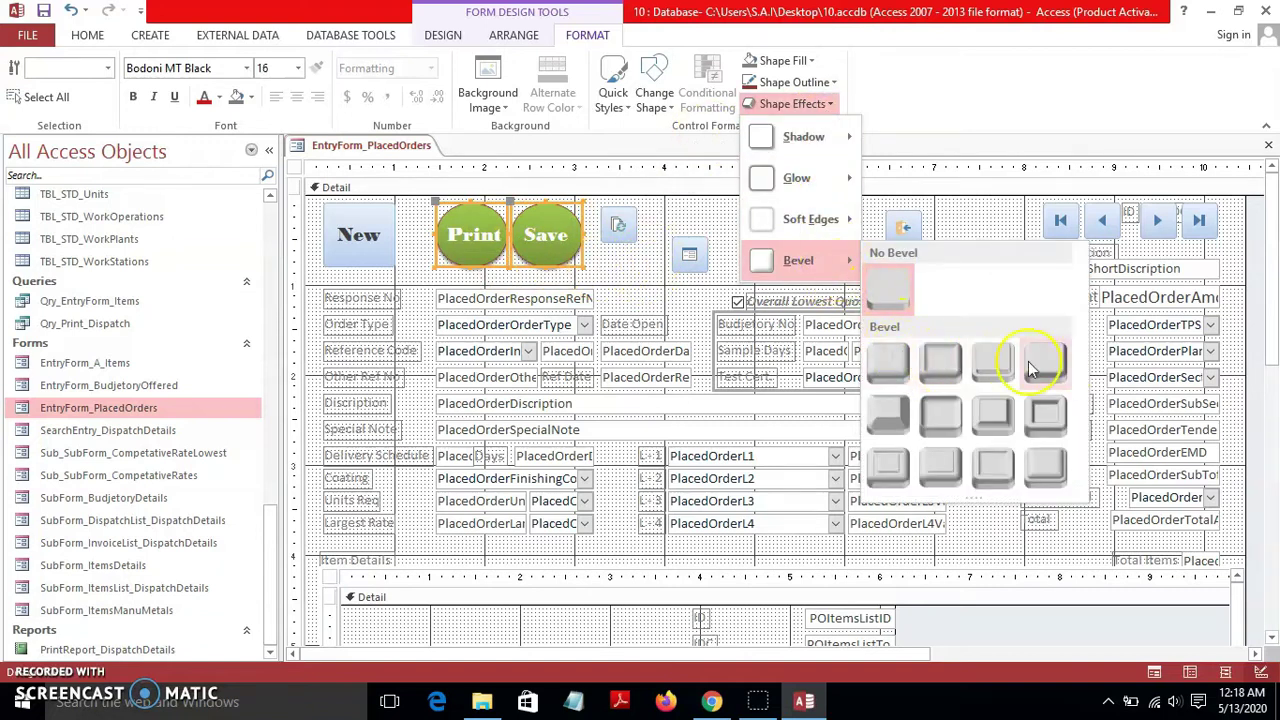
pyautogui.click(1047, 364)
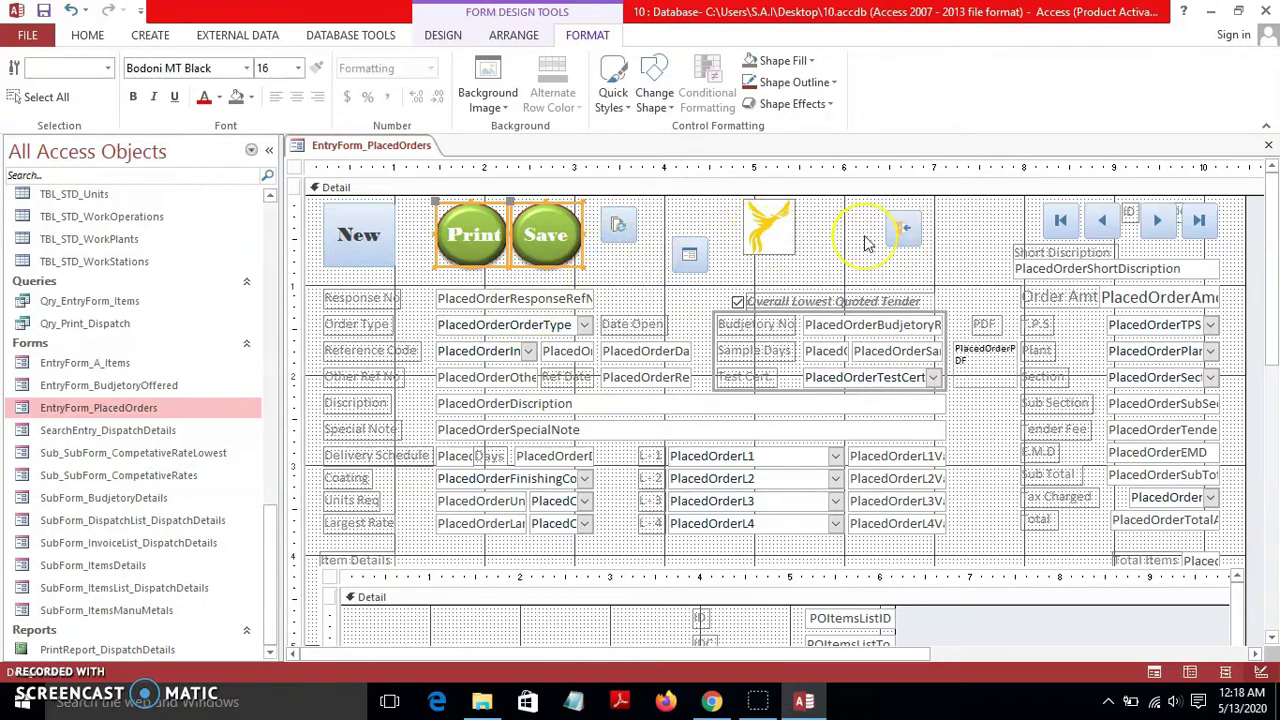
# Close the EntryForm_PlacedOrders form and dismiss its closing prompt
pyautogui.click(1268, 146)
pyautogui.click(648, 404)
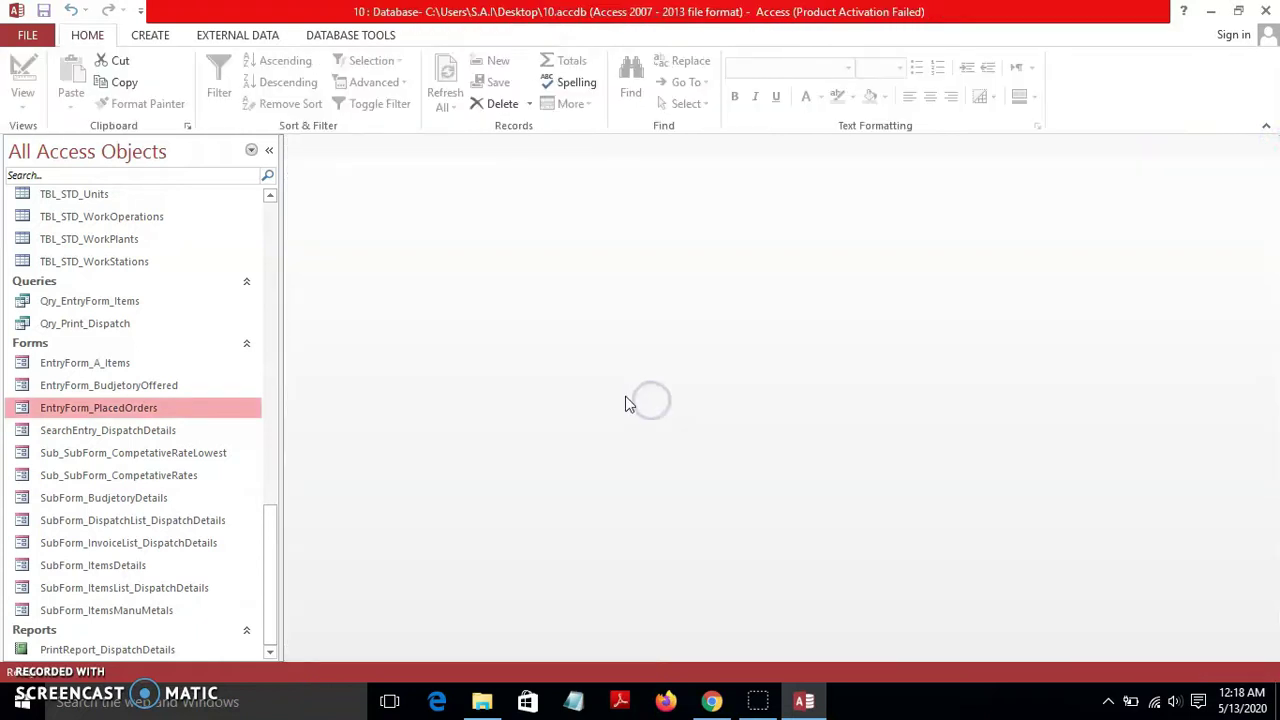